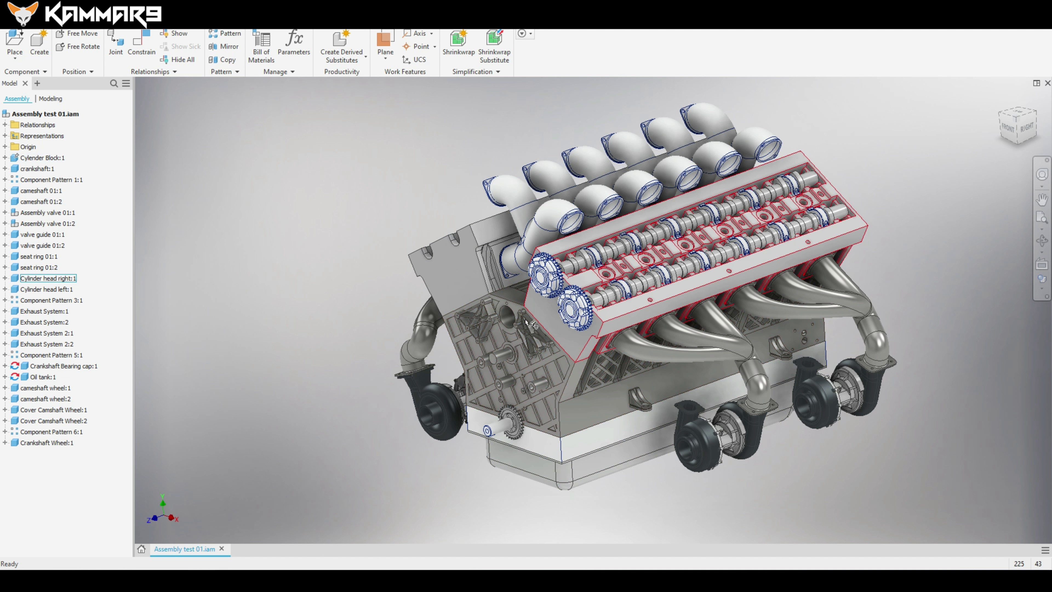
- Examine the front of the V12 engine assembly, including the crankshaft wheel, from several angles and distances
shift+middle_drag(508, 340, 933, 350)
shift+middle_drag(681, 316, 866, 308)
scroll(569, 457, down, 8)
scroll(540, 382, down, 6)
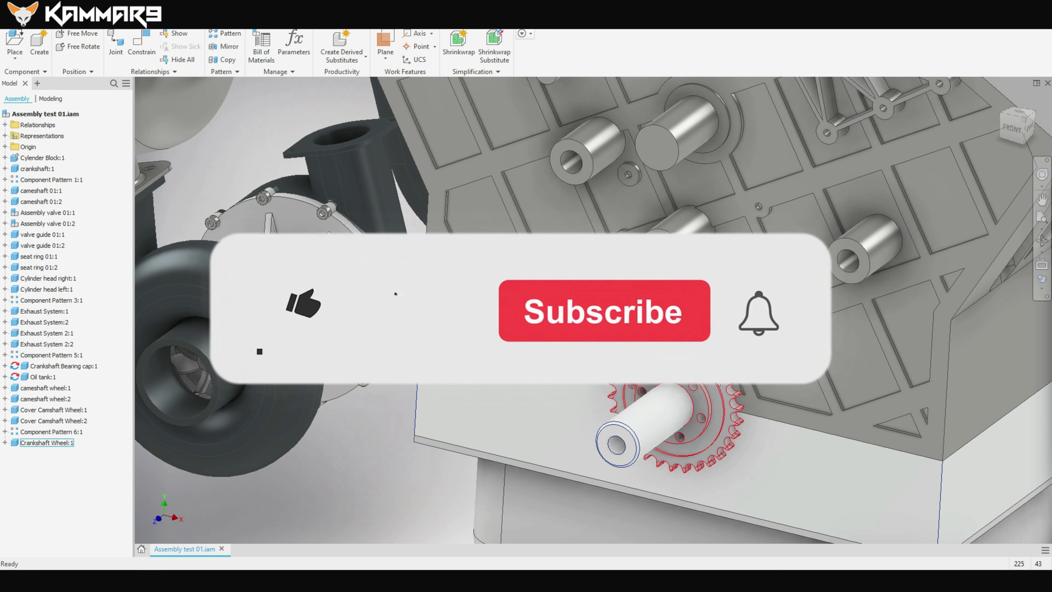
click(728, 394)
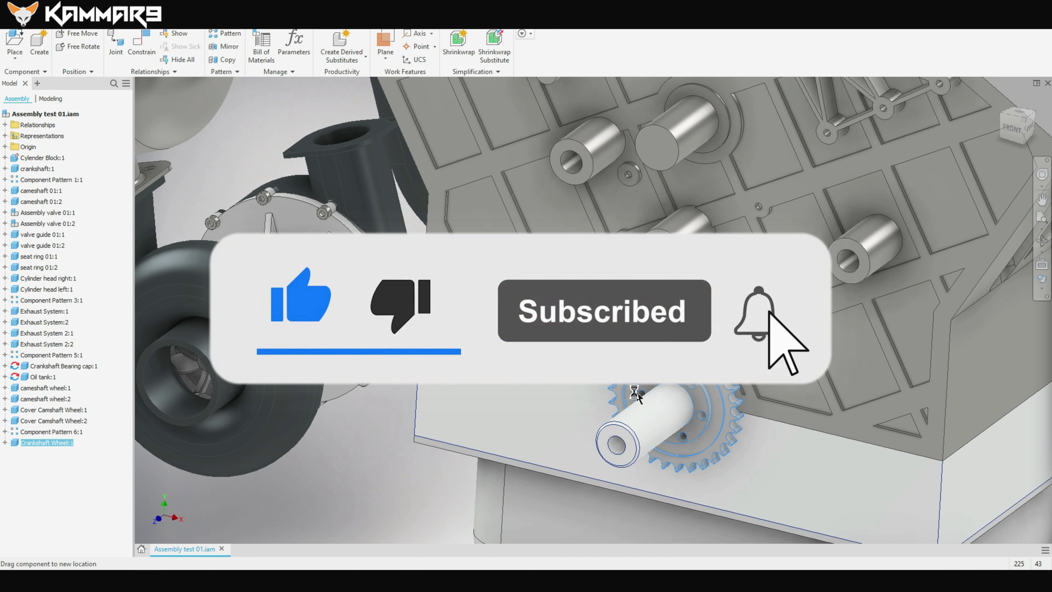
scroll(721, 405, down, 8)
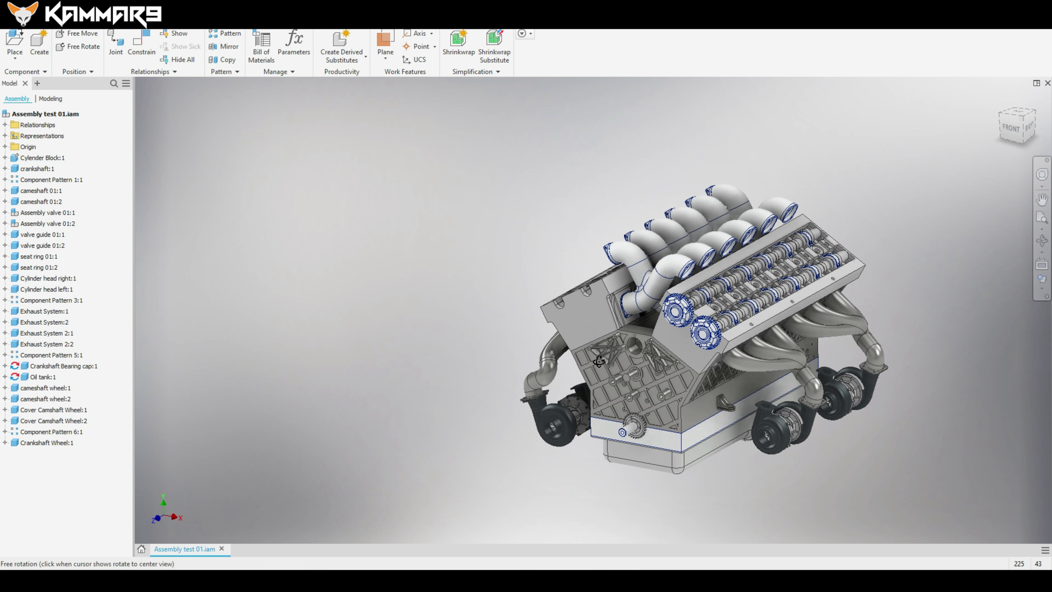
scroll(620, 403, up, 5)
click(370, 185)
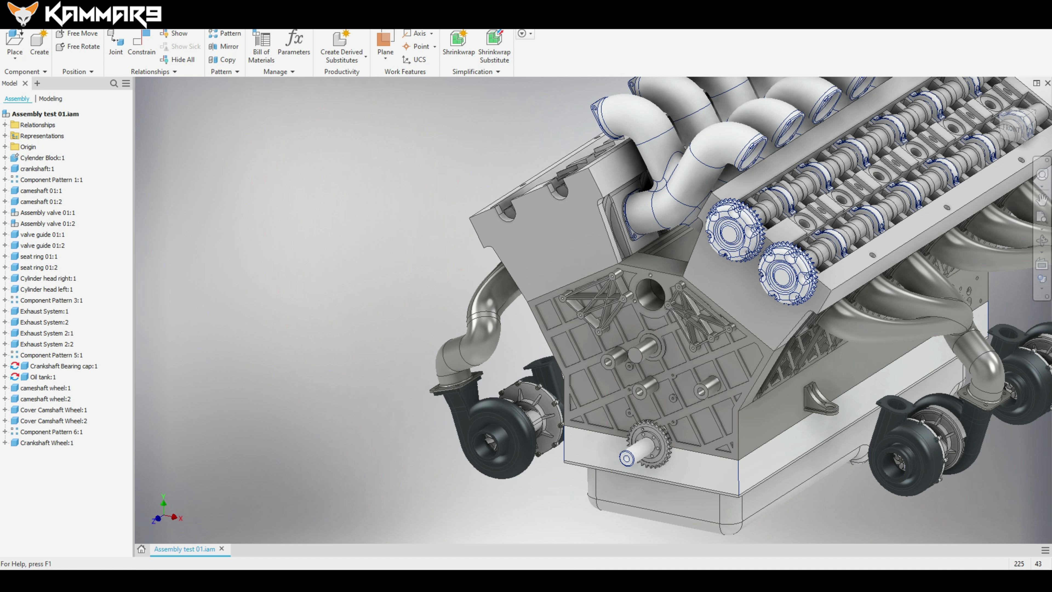
- Create a new part file from the Standard.ipt template
key(ctrl+n)
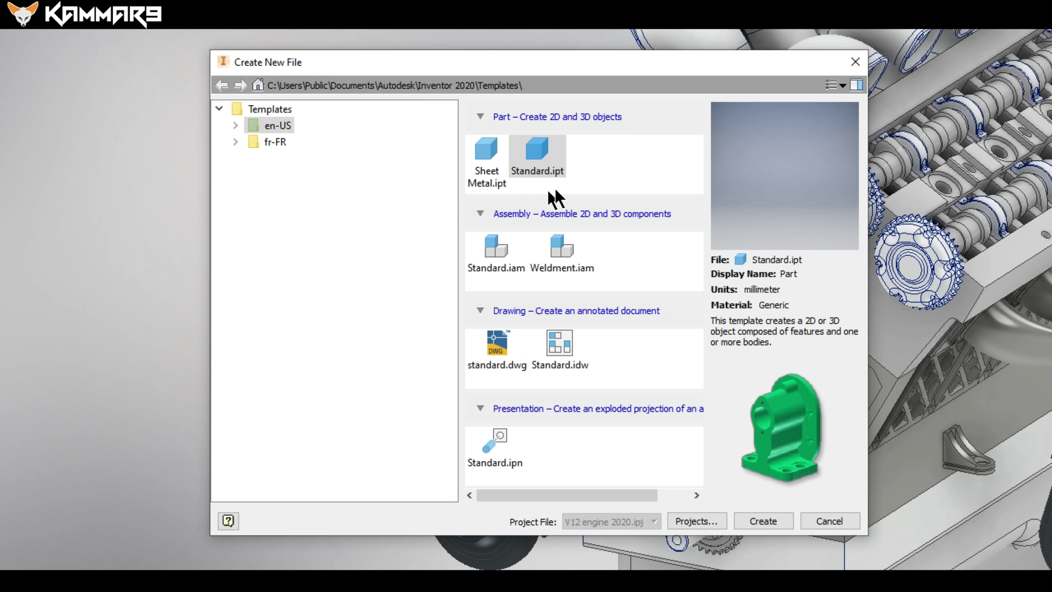
click(536, 174)
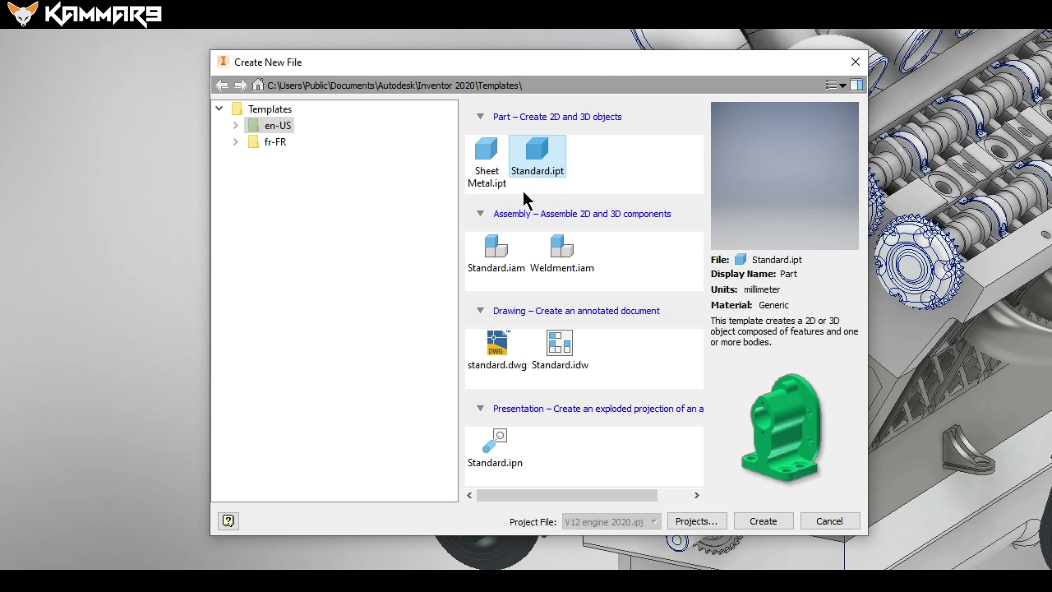
click(763, 521)
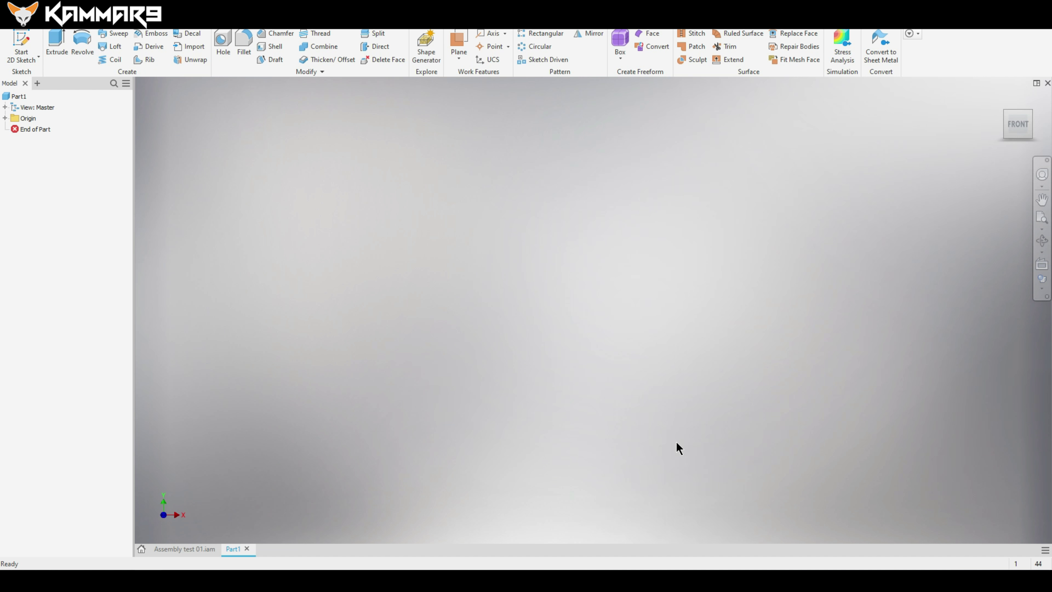
- Start a 2D sketch on the XY plane and draw a 41 mm diameter circle centred on the origin
click(22, 35)
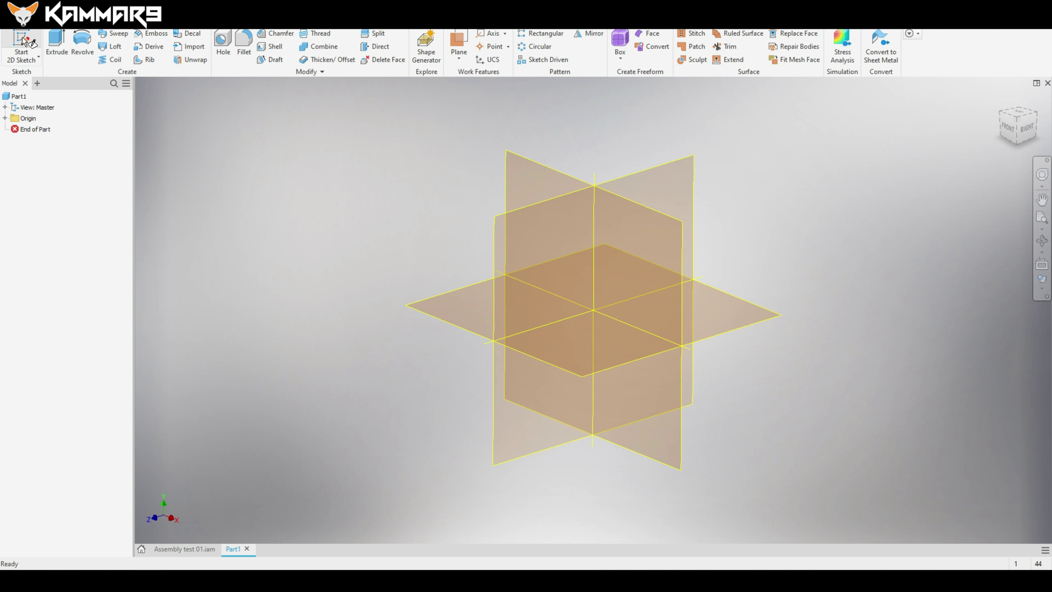
click(518, 160)
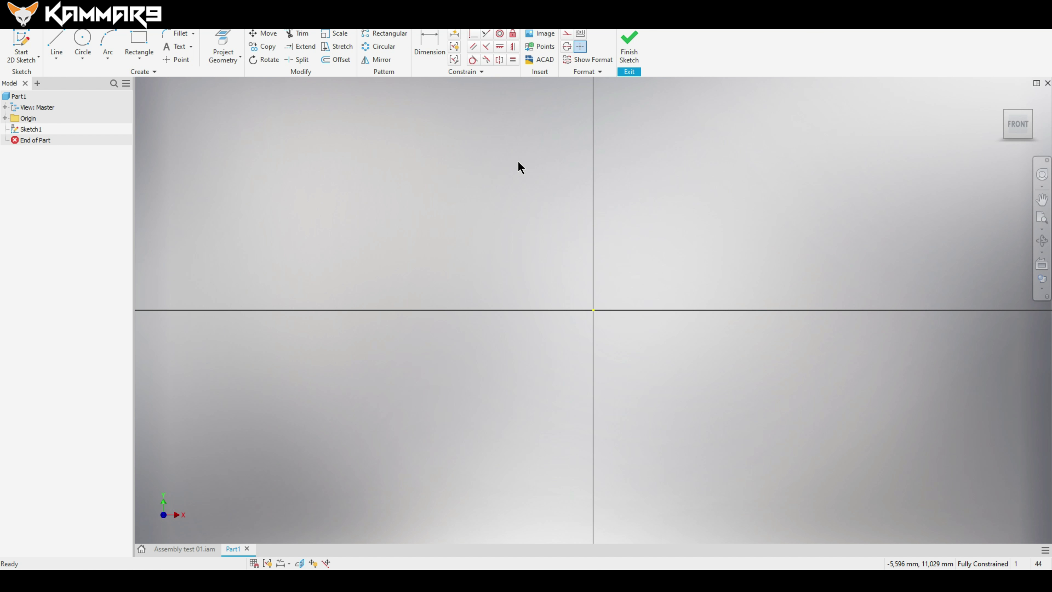
click(82, 38)
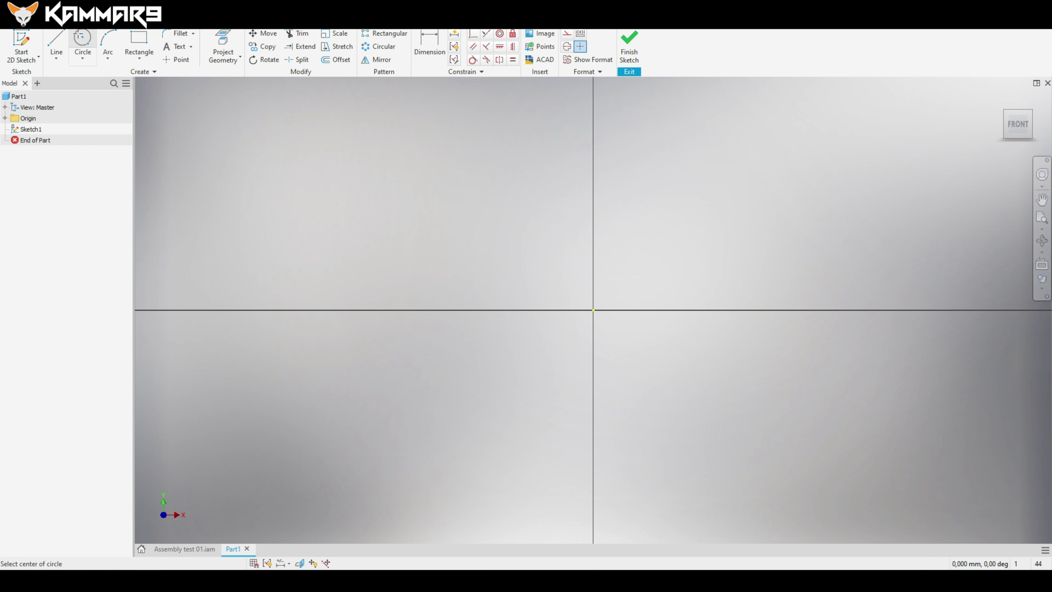
click(593, 310)
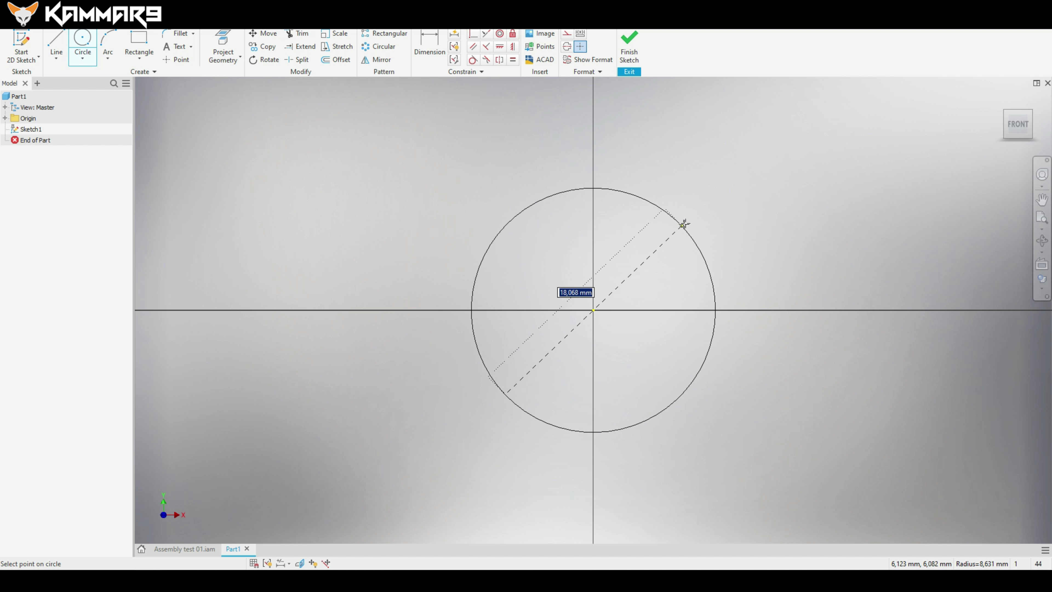
text(41)
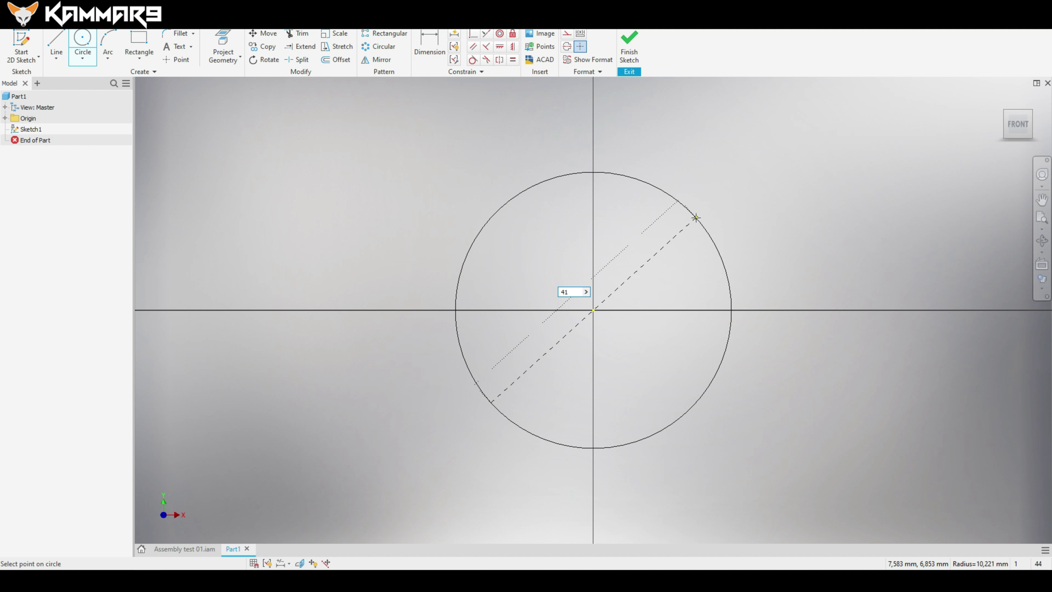
key(Return)
scroll(594, 311, down, 3)
scroll(638, 343, up, 5)
scroll(638, 338, down, 3)
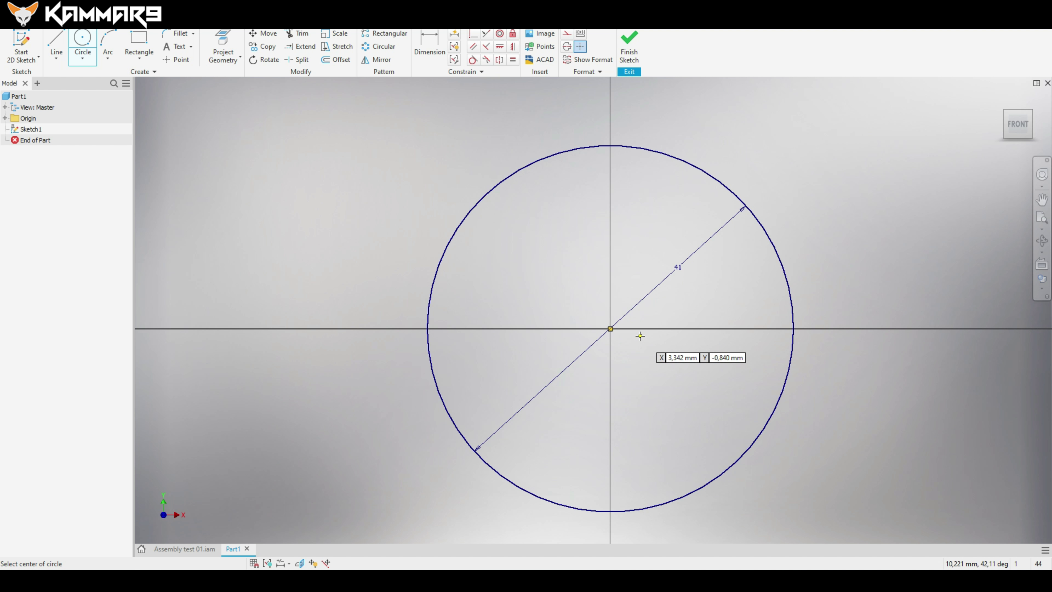
- Add a concentric 20 mm diameter circle at the origin and finish the sketch
click(611, 328)
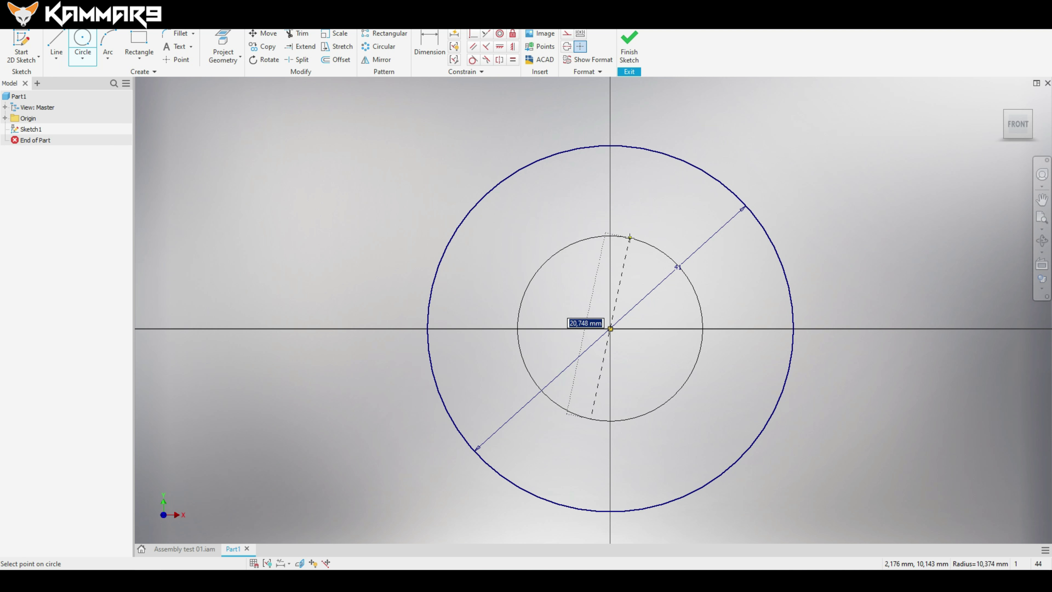
text(20)
key(Return)
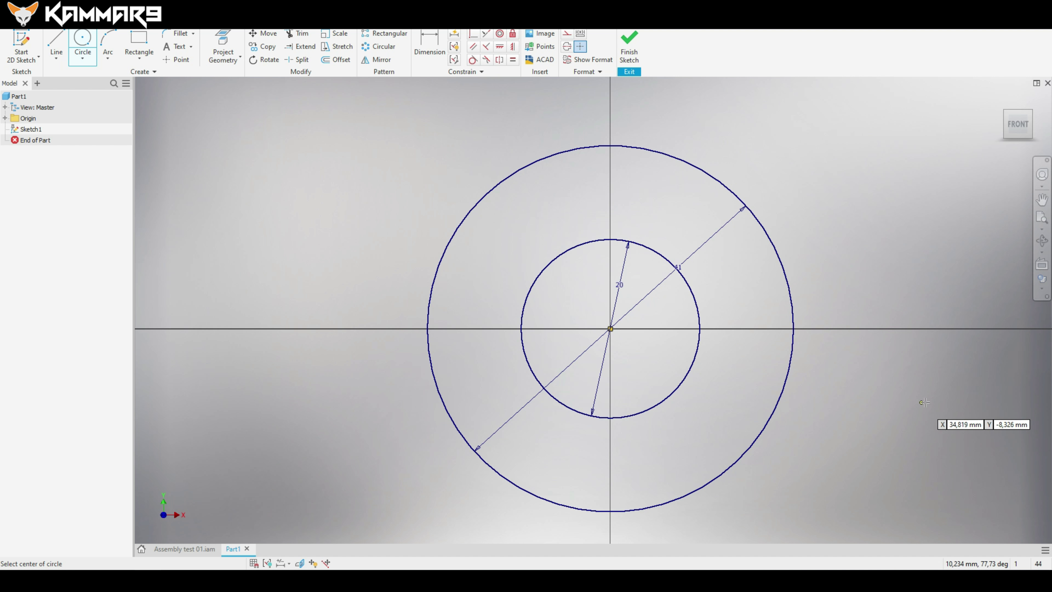
mouse_move(921, 404)
shift+middle_down()
mouse_move(920, 380)
mouse_move(919, 407)
mouse_move(897, 399)
shift+middle_up()
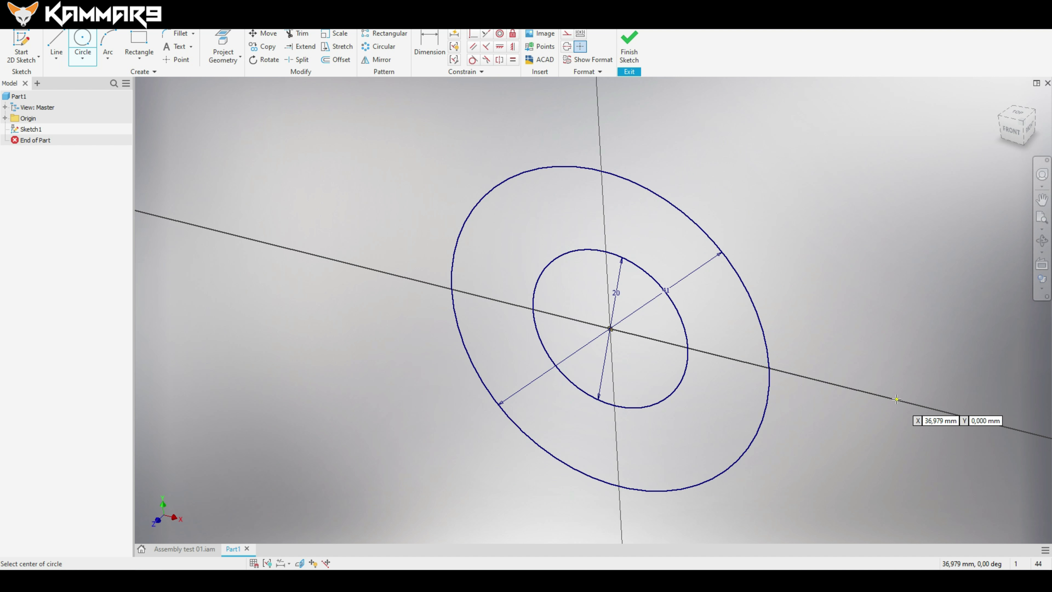
click(629, 53)
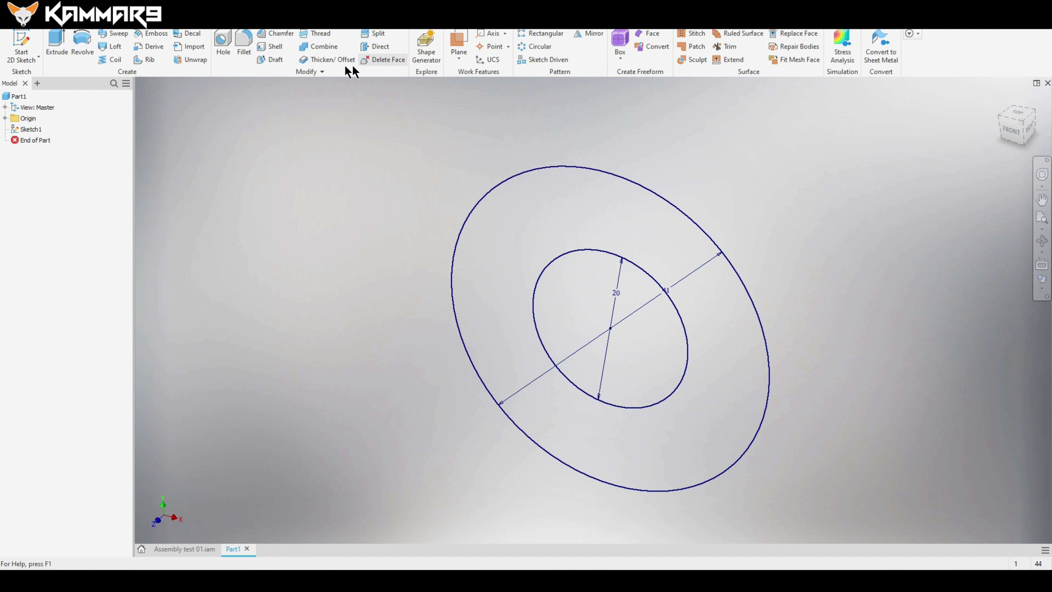
- Extrude the ring profile between the two circles by 5 mm
click(59, 53)
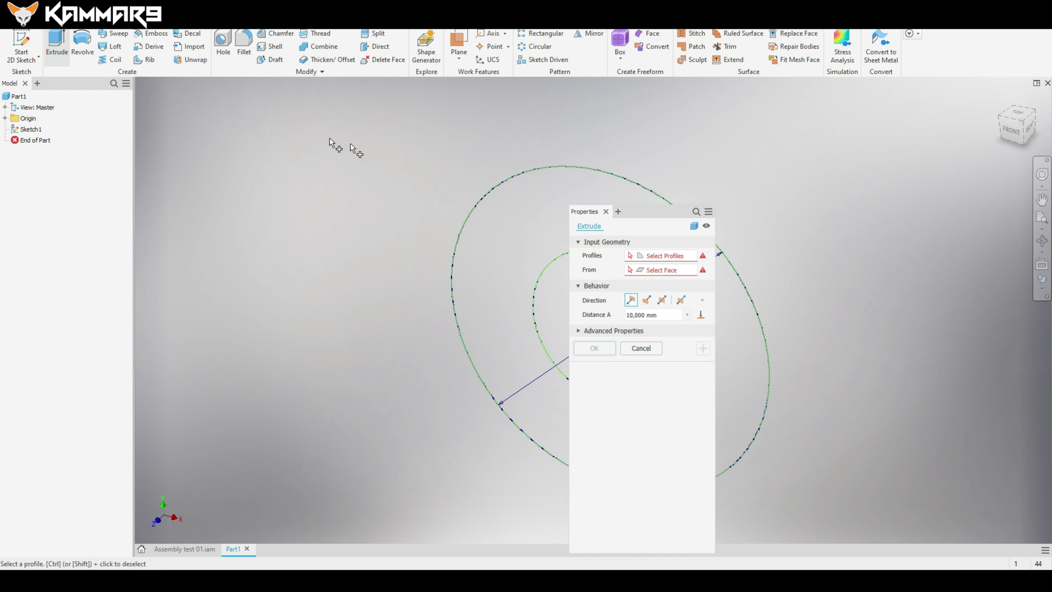
click(513, 210)
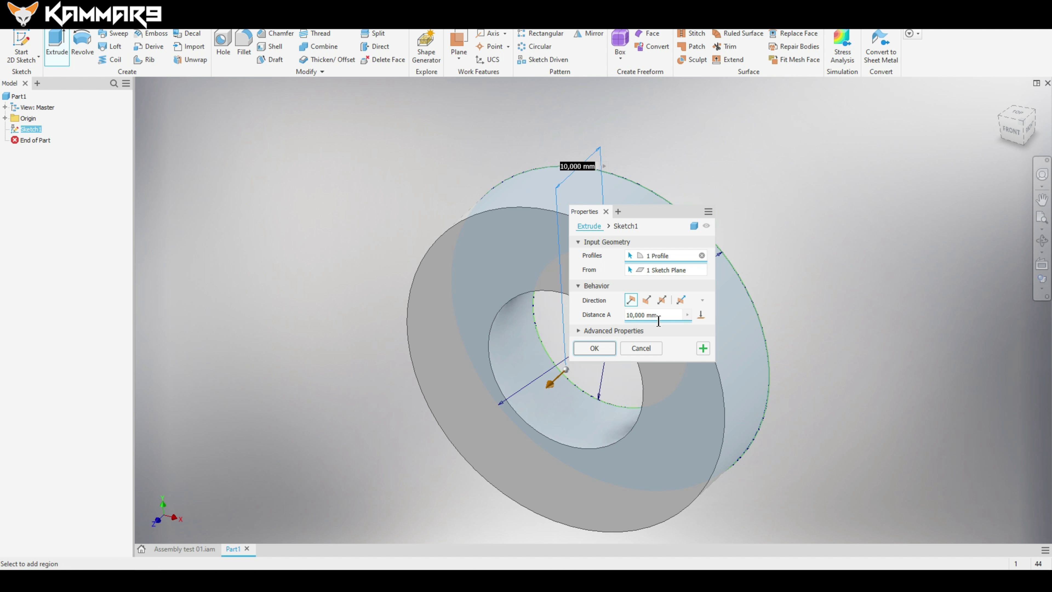
drag(664, 317, 615, 314)
text(5)
click(595, 348)
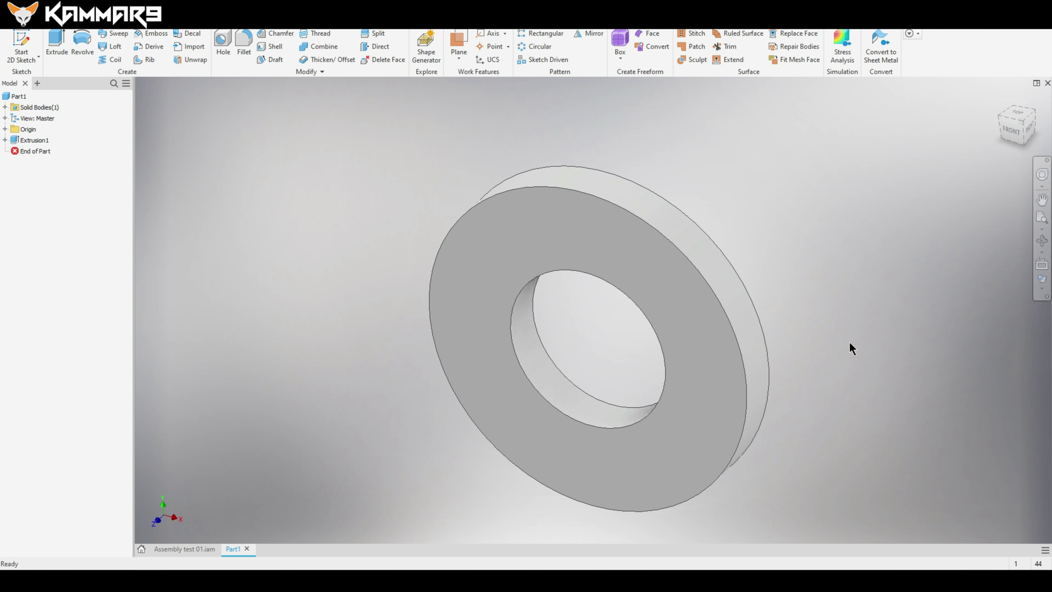
- Edit the ring's extrusion so its direction is symmetric about the sketch plane
mouse_move(747, 353)
shift+middle_down()
mouse_move(639, 364)
mouse_move(749, 335)
mouse_move(740, 349)
shift+middle_up()
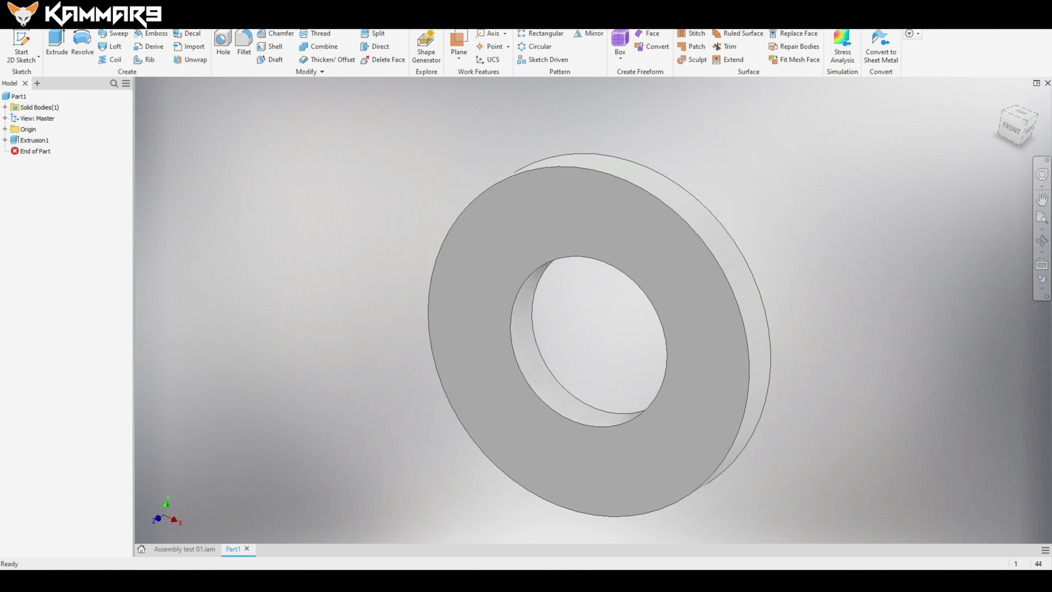
scroll(565, 338, down, 3)
scroll(582, 340, up, 3)
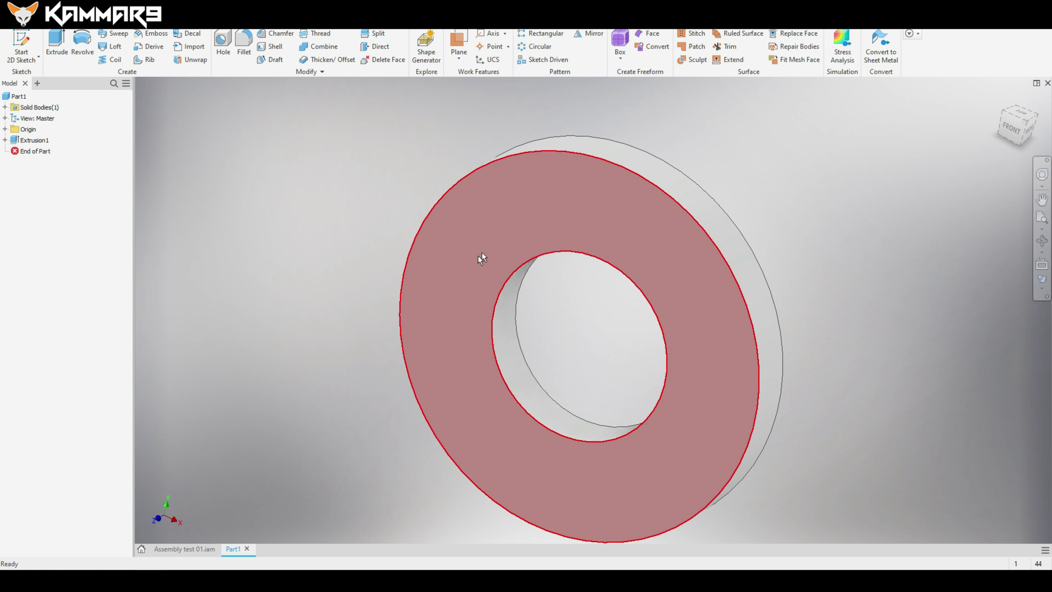
right_click(37, 140)
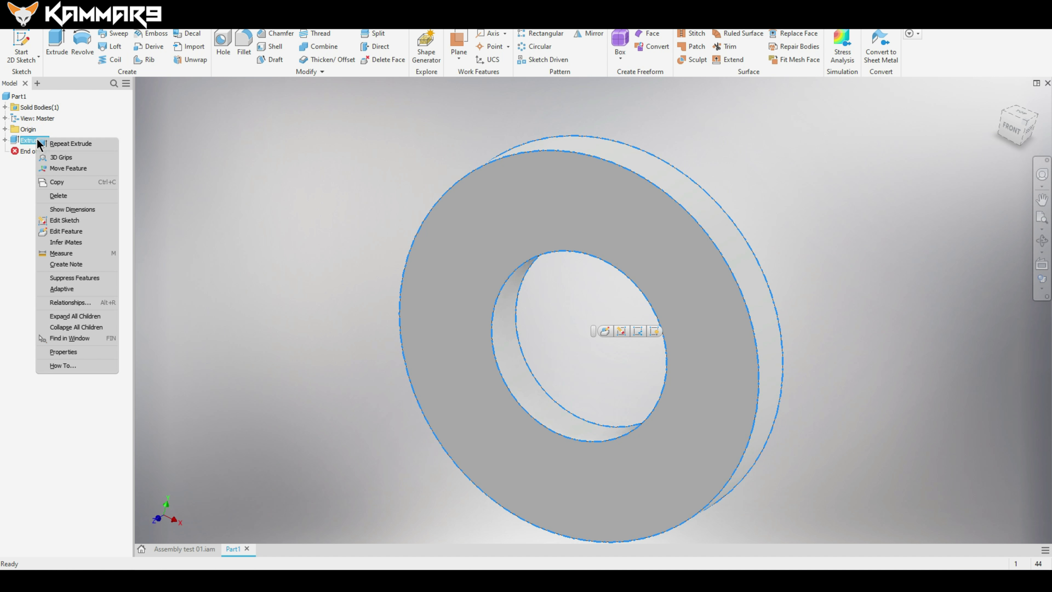
click(68, 231)
shift+middle_drag(350, 253, 418, 261)
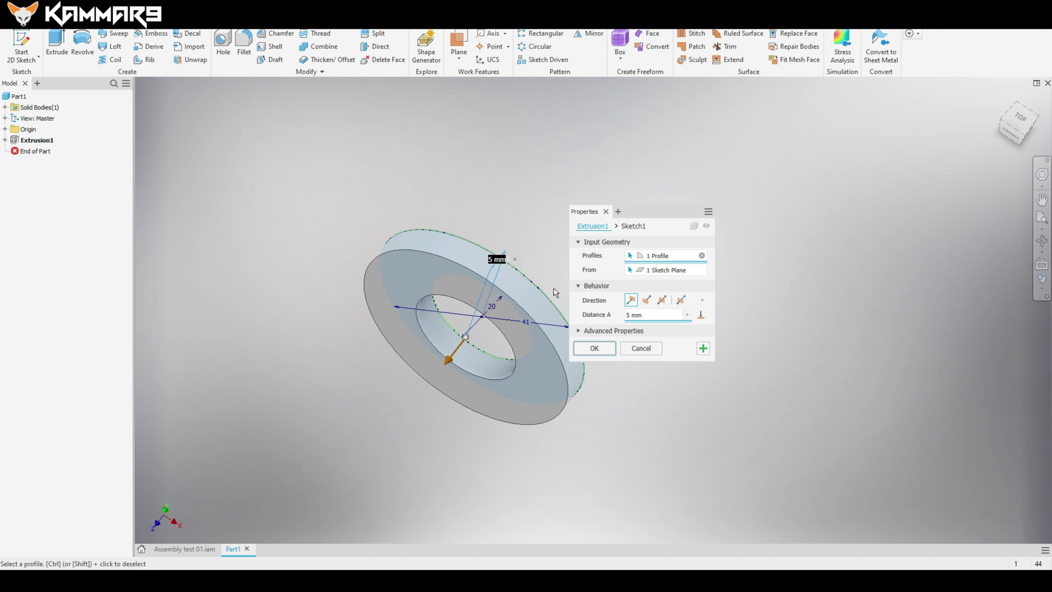
drag(656, 217, 731, 219)
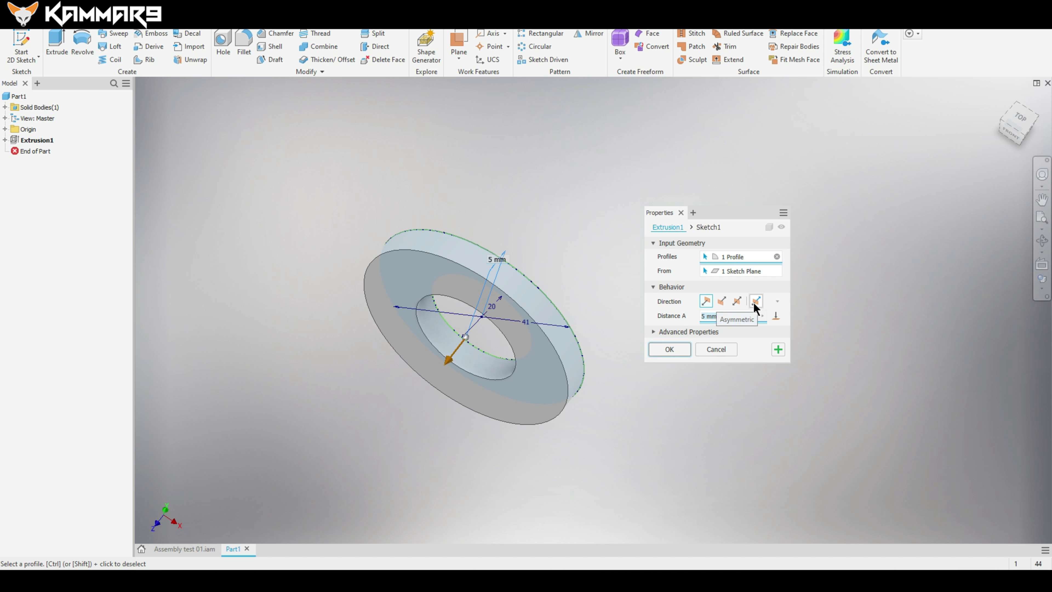
click(737, 303)
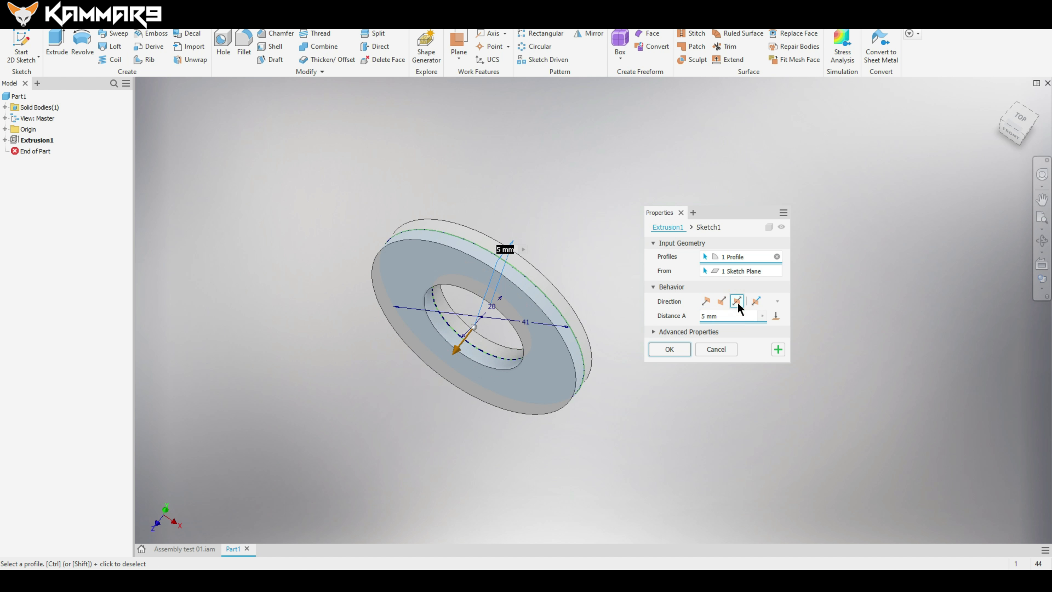
click(676, 350)
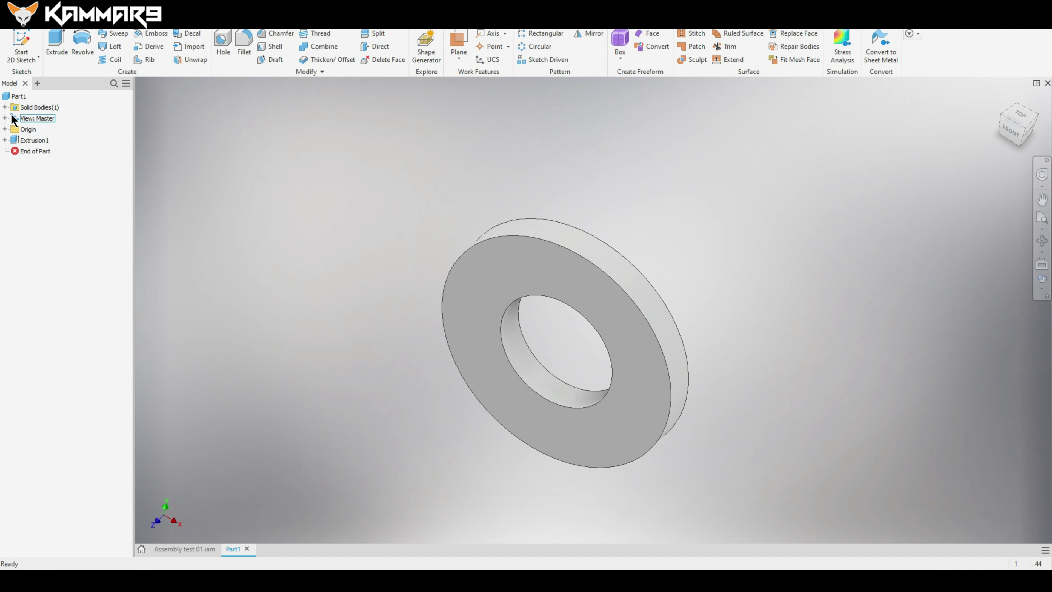
- Start a new 2D sketch on the origin's XY plane, through the middle of the ring
click(24, 38)
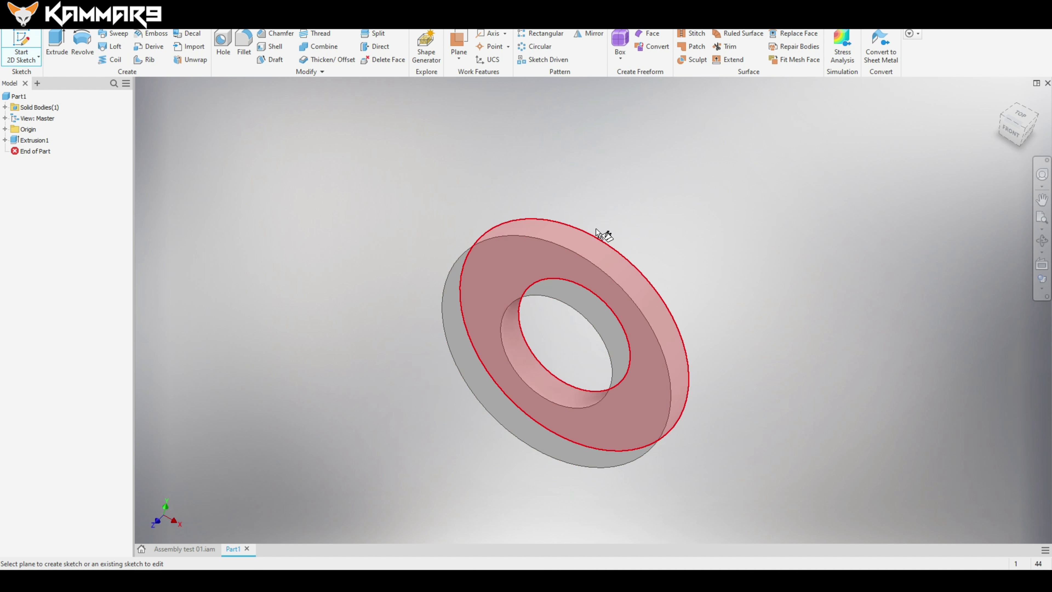
click(5, 128)
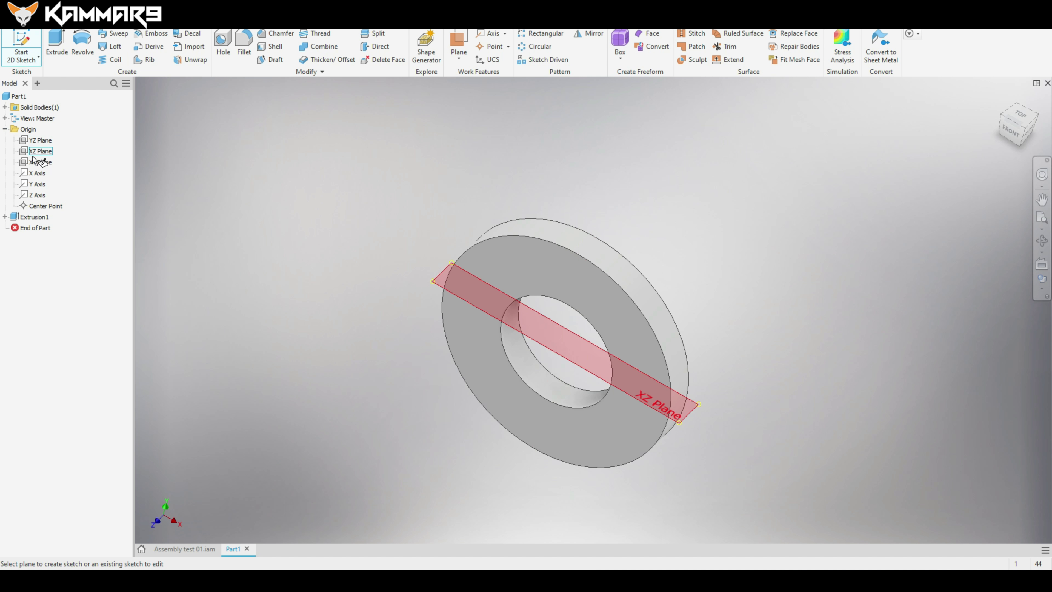
click(40, 162)
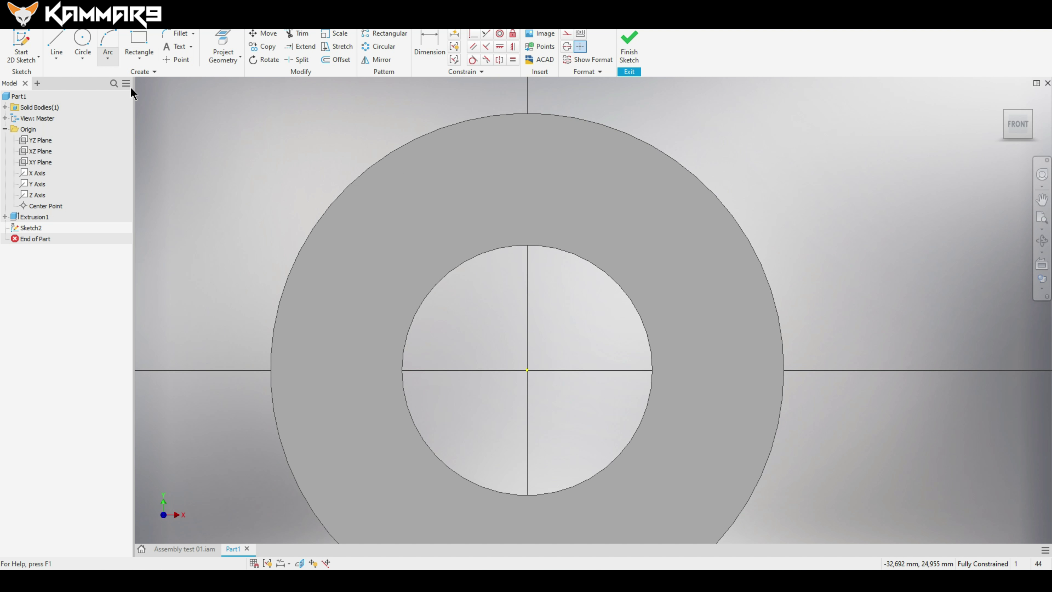
- Draw a 5 mm diameter circle on the vertical axis between the ring's bore and outer edge, and slice the graphics at the sketch plane
click(82, 41)
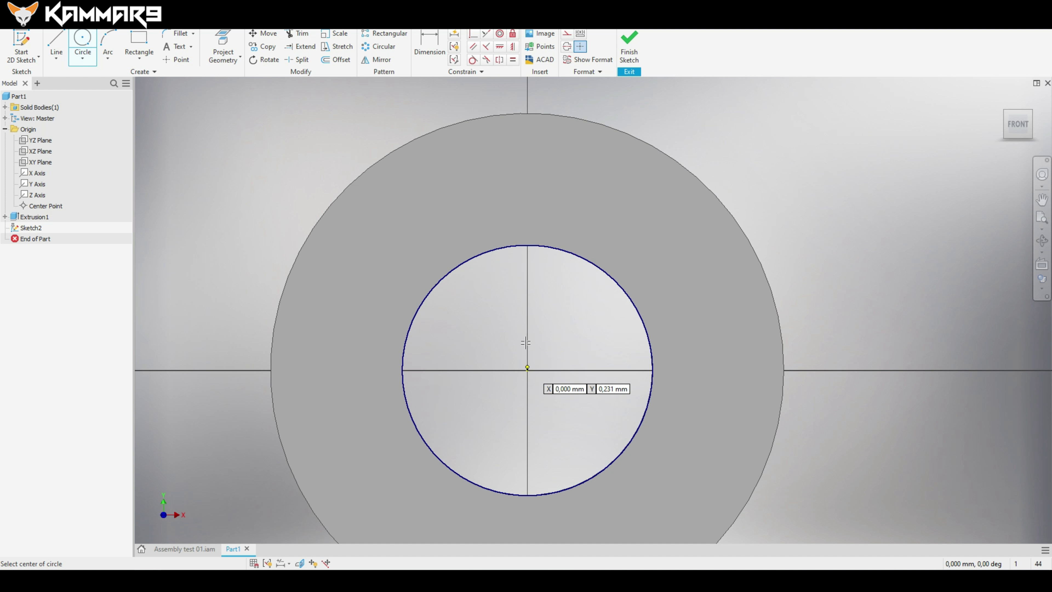
click(527, 189)
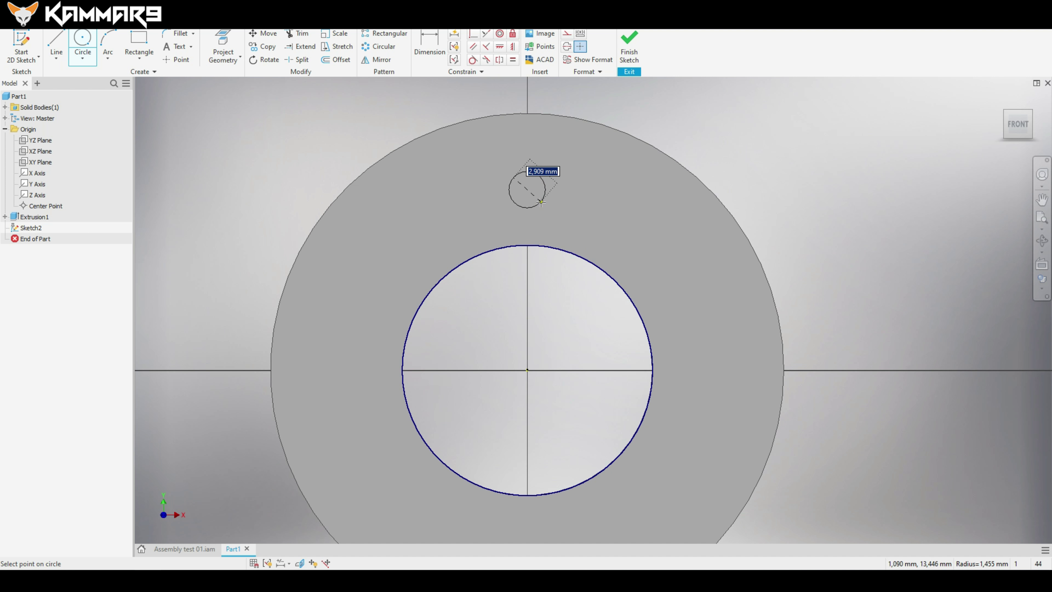
text(5)
key(Return)
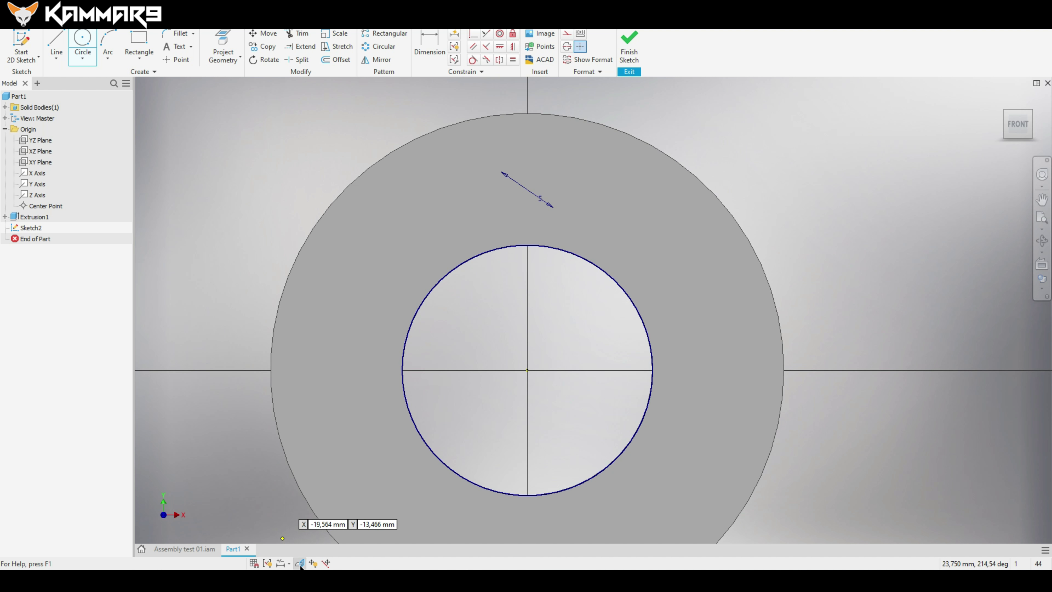
click(299, 564)
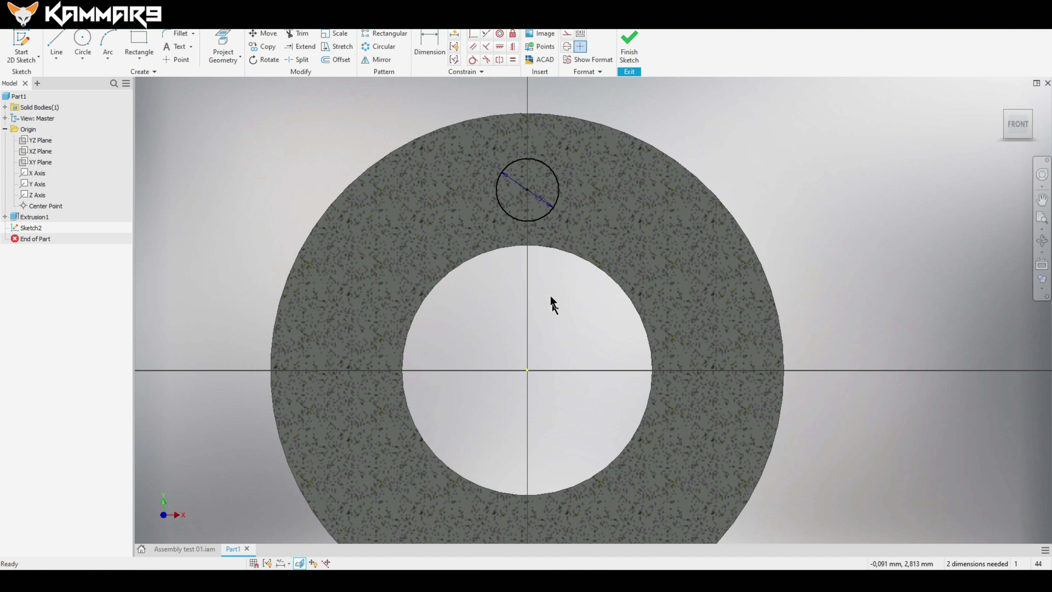
- Dimension the small circle's centre 14 mm above the centre of the ring's bore
click(429, 51)
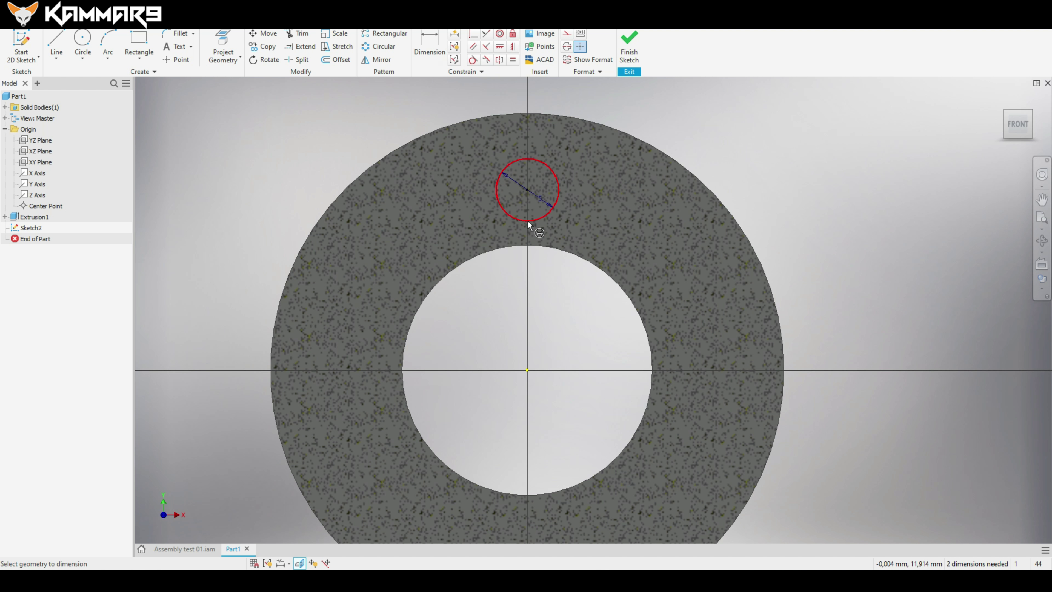
click(528, 222)
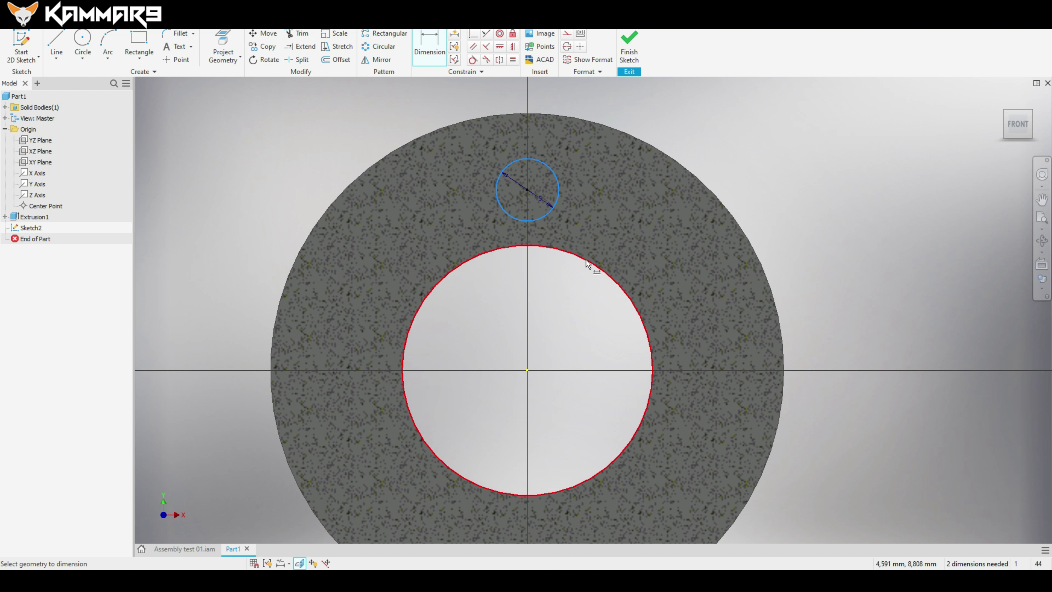
click(592, 266)
click(895, 342)
text(14)
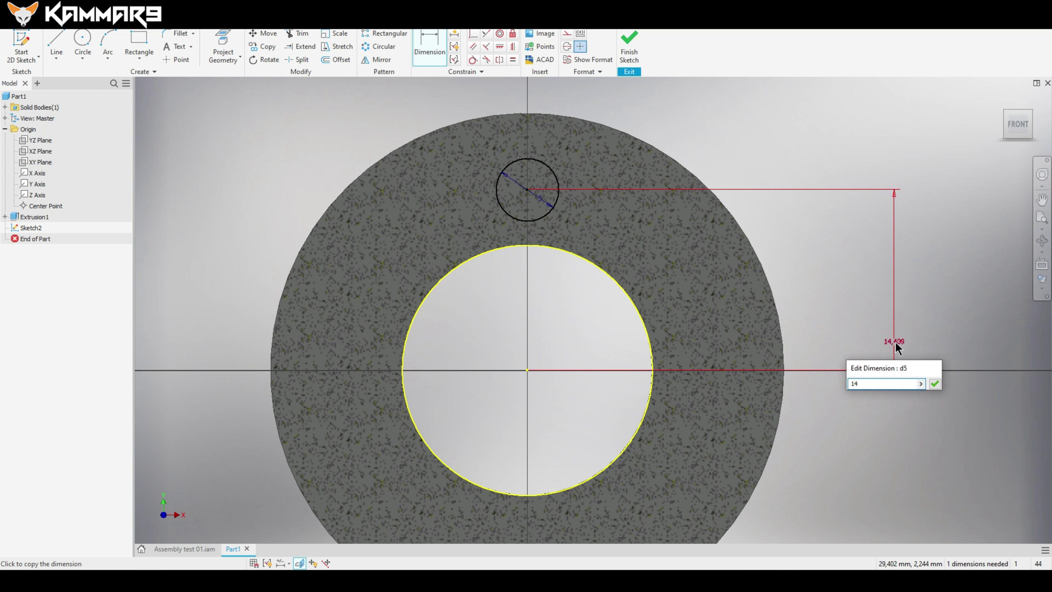
key(Return)
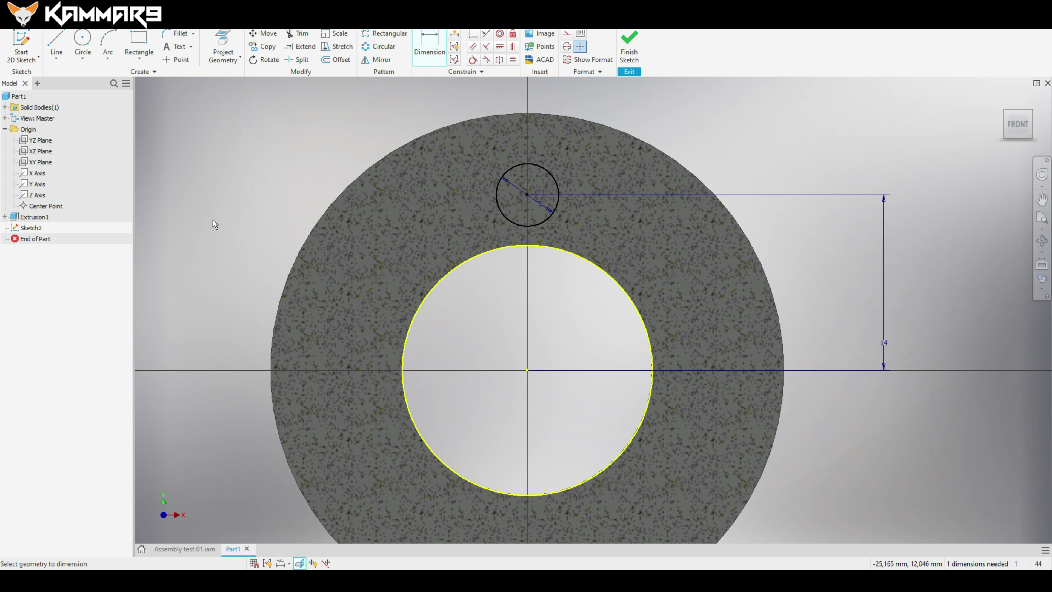
- Draw a circle centred on the origin, just outside the ring's bore, and set its diameter to 23 mm
click(82, 39)
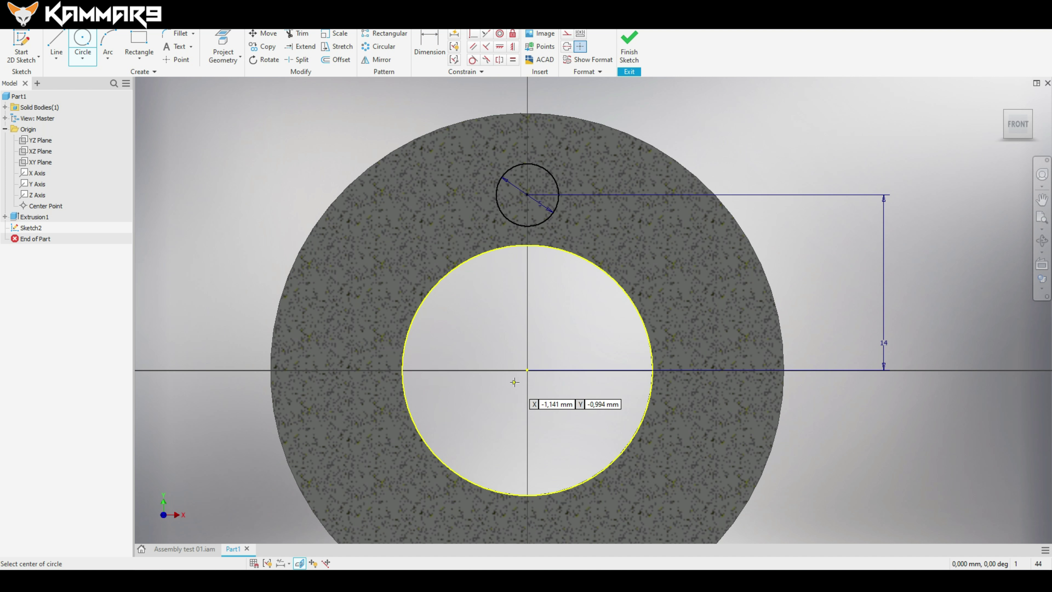
click(527, 369)
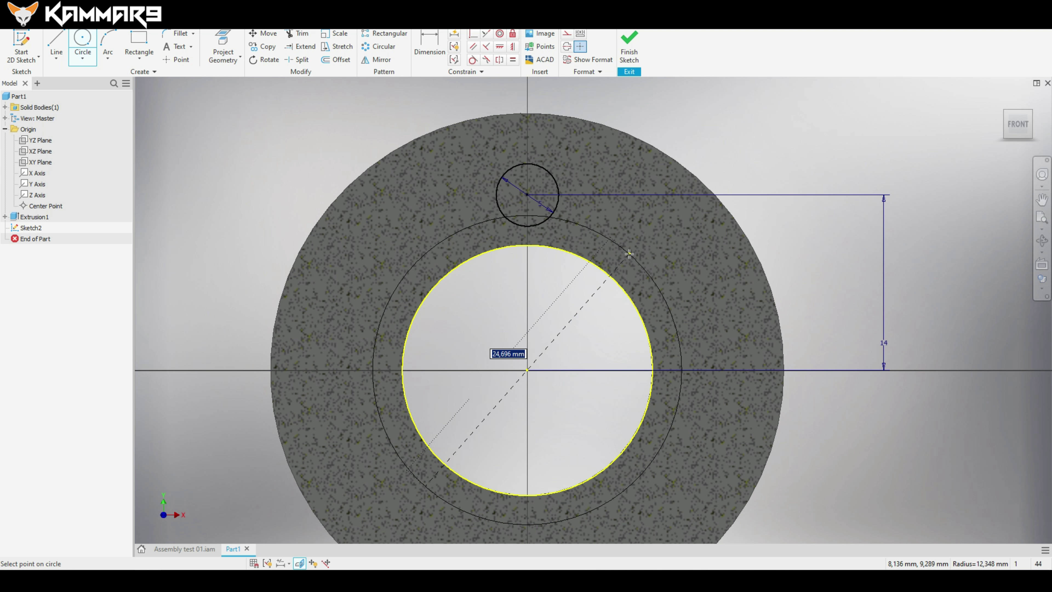
click(622, 263)
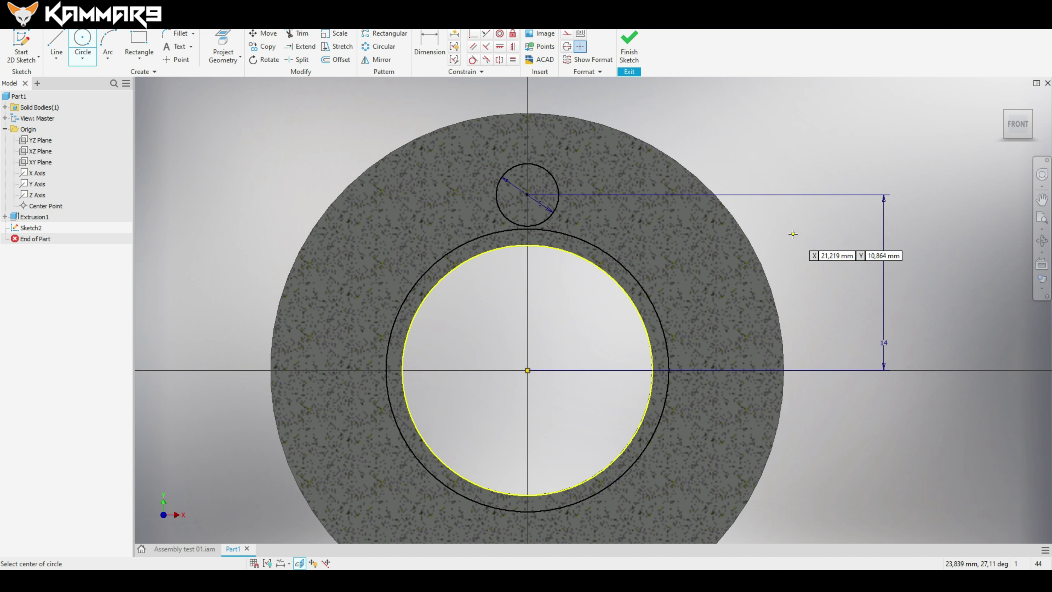
key(d)
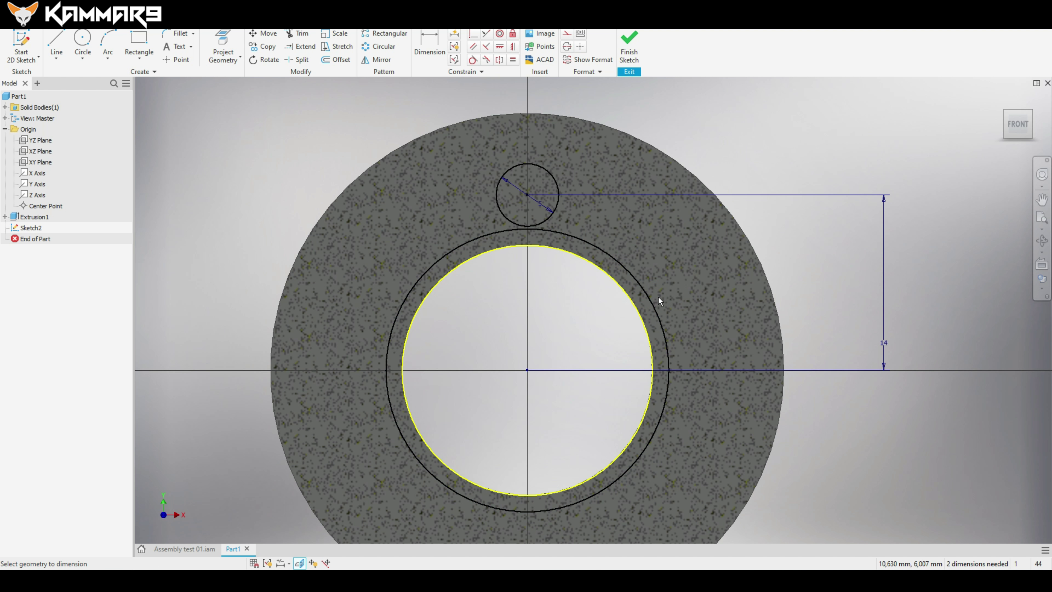
click(655, 300)
click(790, 264)
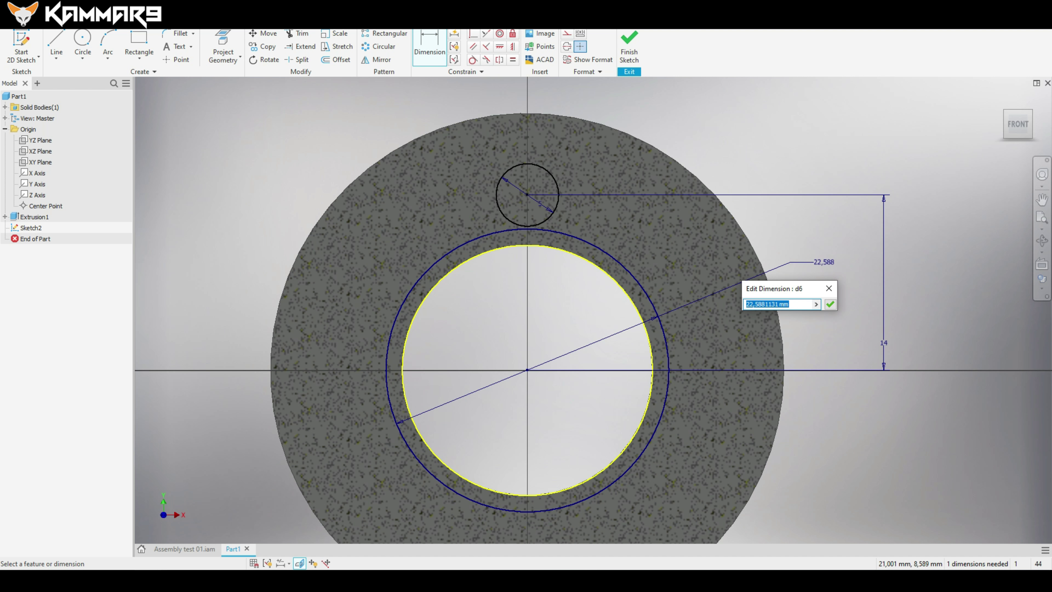
text(23)
key(Return)
key(Escape)
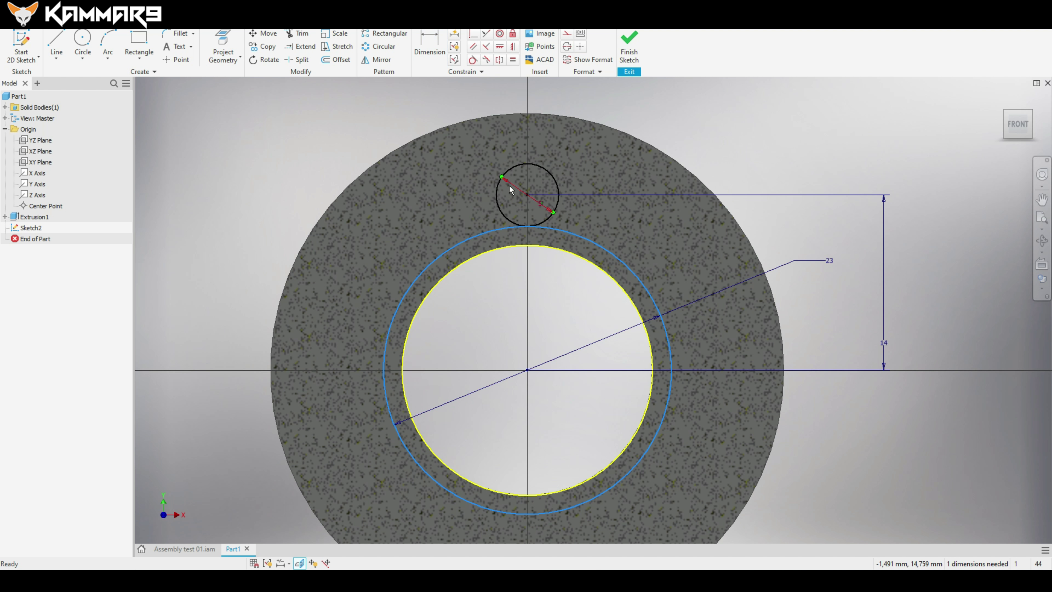
- Draw two vertical lines about 3.5 mm long from the small circle's side points down past the 23 mm circle
scroll(509, 185, up, 3)
key(l)
click(603, 203)
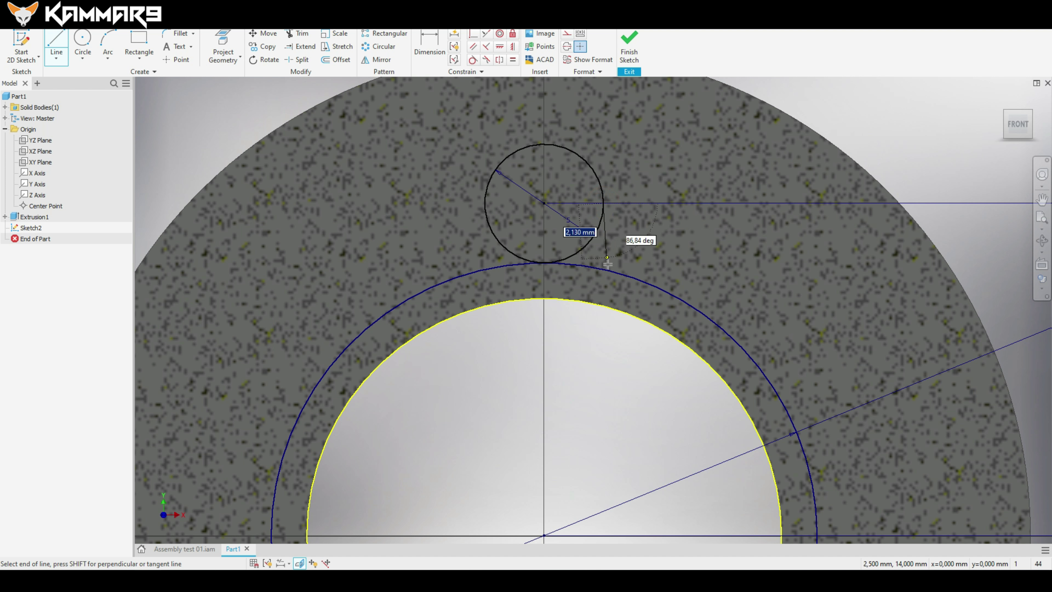
click(603, 290)
key(Escape)
click(485, 206)
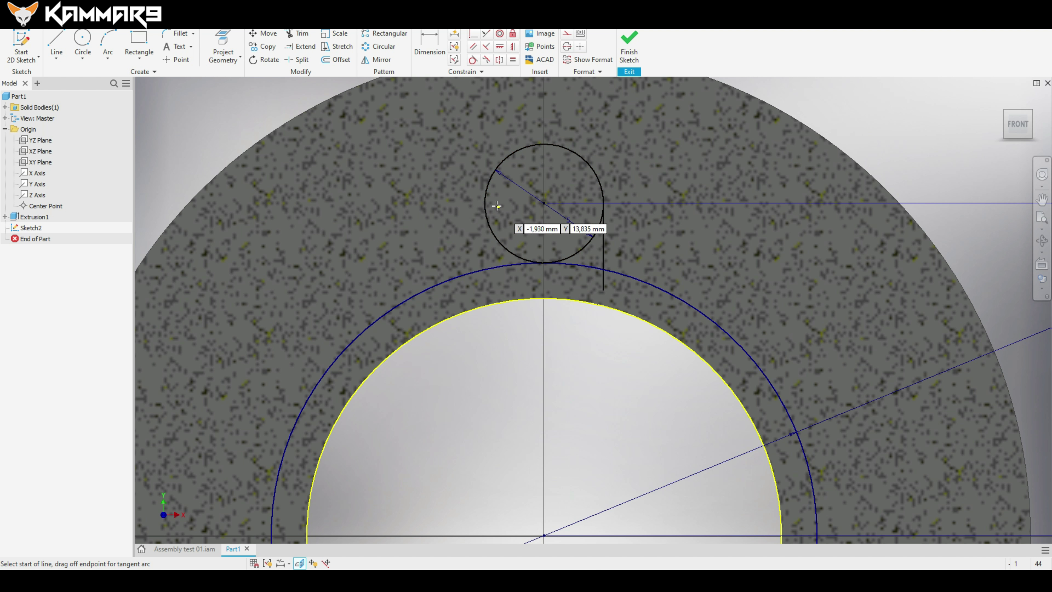
click(486, 283)
key(Escape)
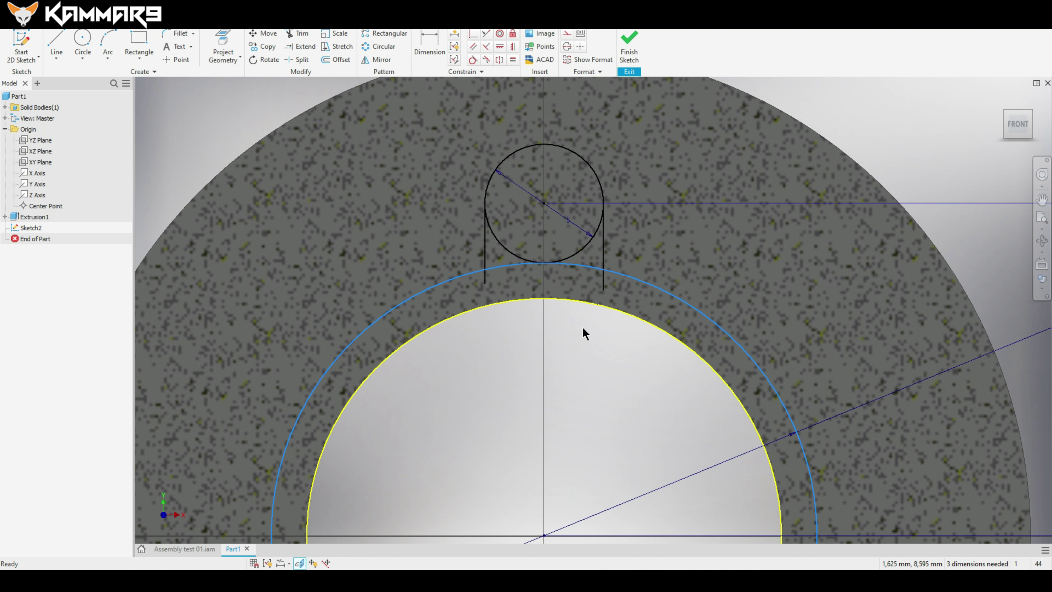
- Trim away the small circle's lower half and the ends of both vertical lines inside the 23 mm circle
scroll(564, 352, down, 5)
scroll(565, 351, up, 3)
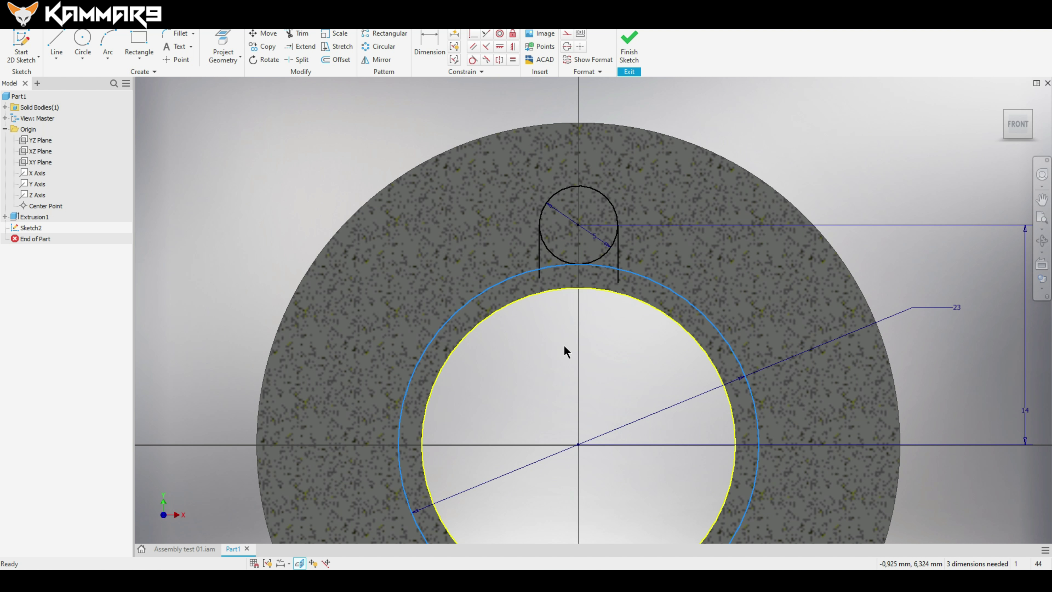
click(297, 33)
scroll(568, 260, up, 5)
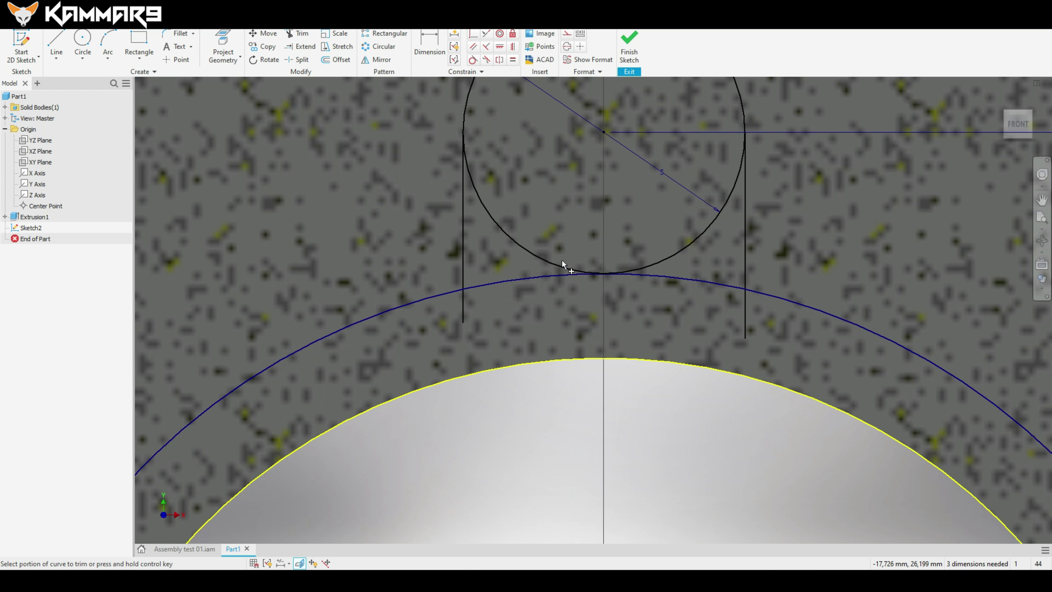
drag(528, 237, 514, 253)
drag(676, 236, 704, 254)
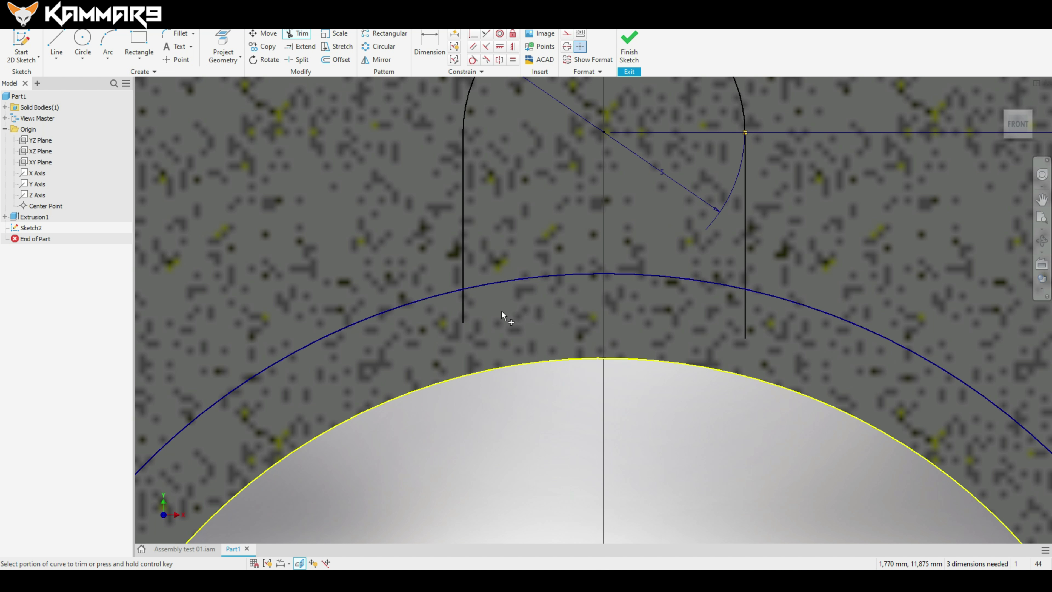
drag(482, 308, 455, 315)
drag(730, 322, 757, 326)
key(Escape)
scroll(744, 351, down, 3)
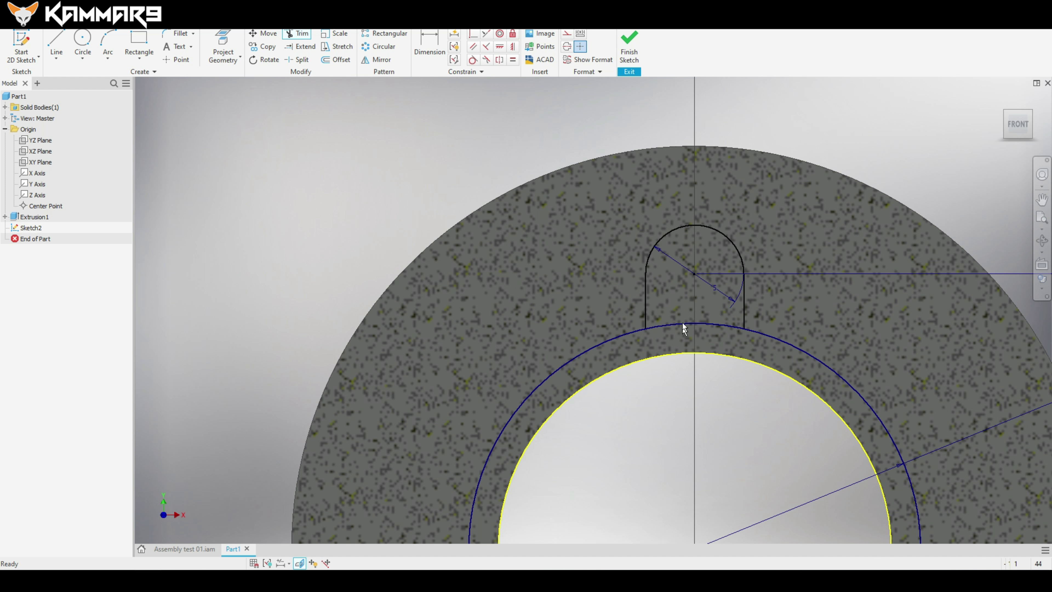
- Create a circular pattern of the slot's arc and two lines around the origin, with 6 instances over 360 degrees
scroll(684, 325, down, 3)
scroll(693, 353, up, 2)
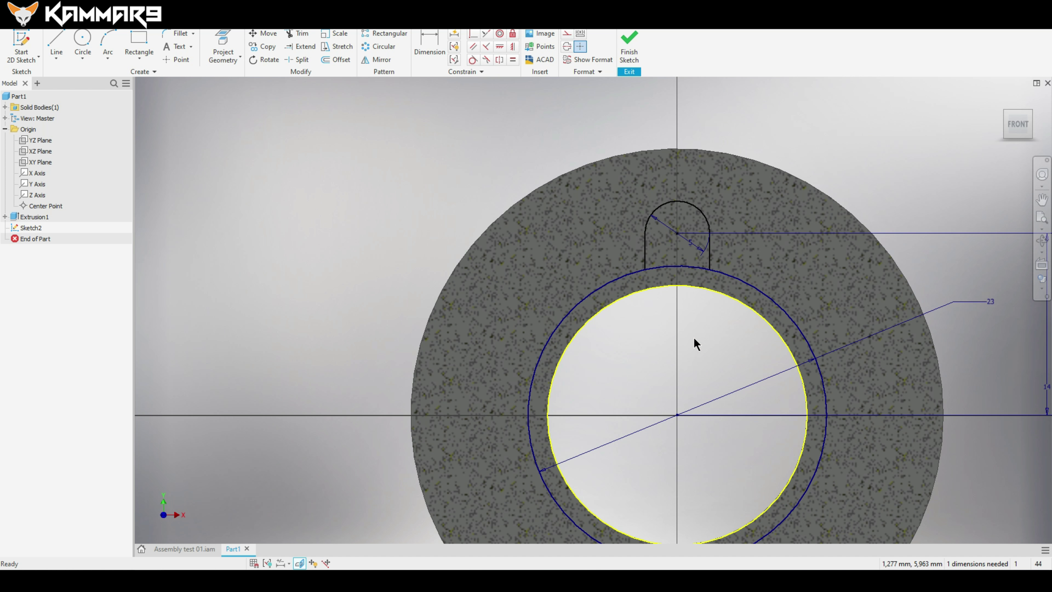
scroll(682, 270, up, 3)
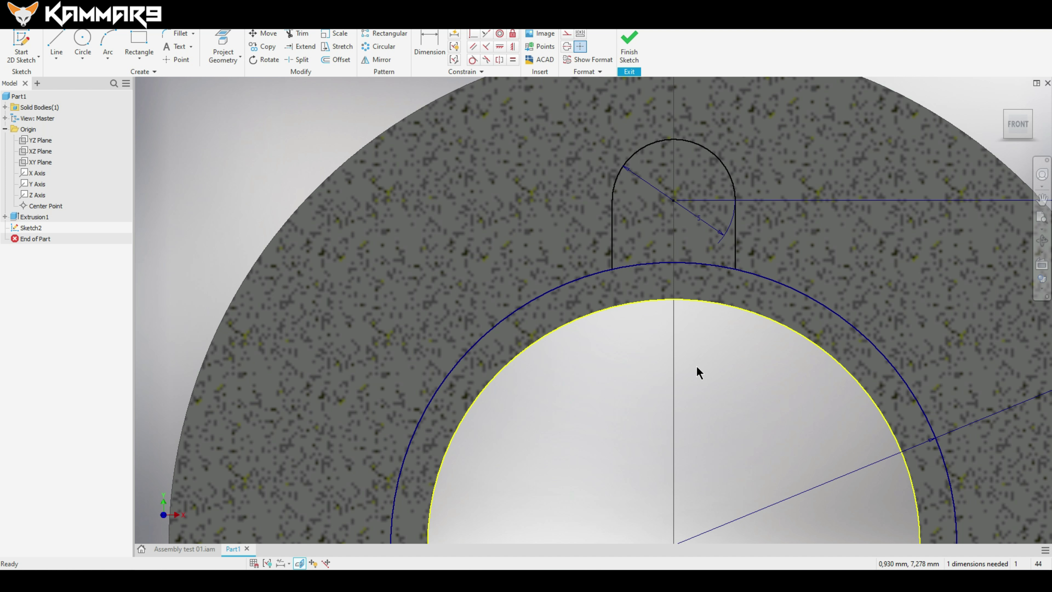
scroll(664, 286, down, 3)
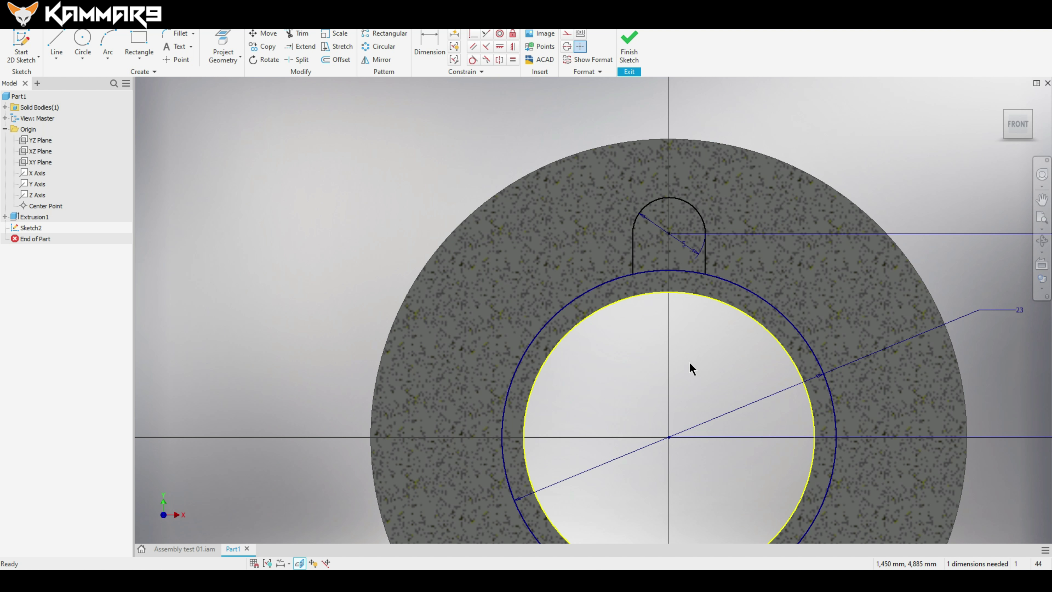
click(705, 265)
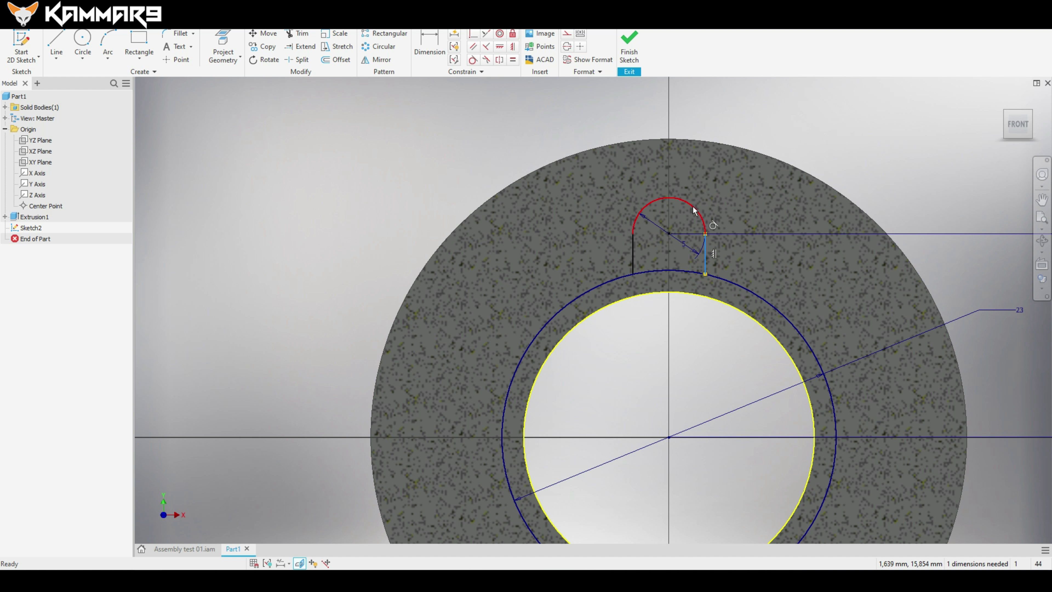
click(382, 46)
click(209, 108)
scroll(709, 275, down, 3)
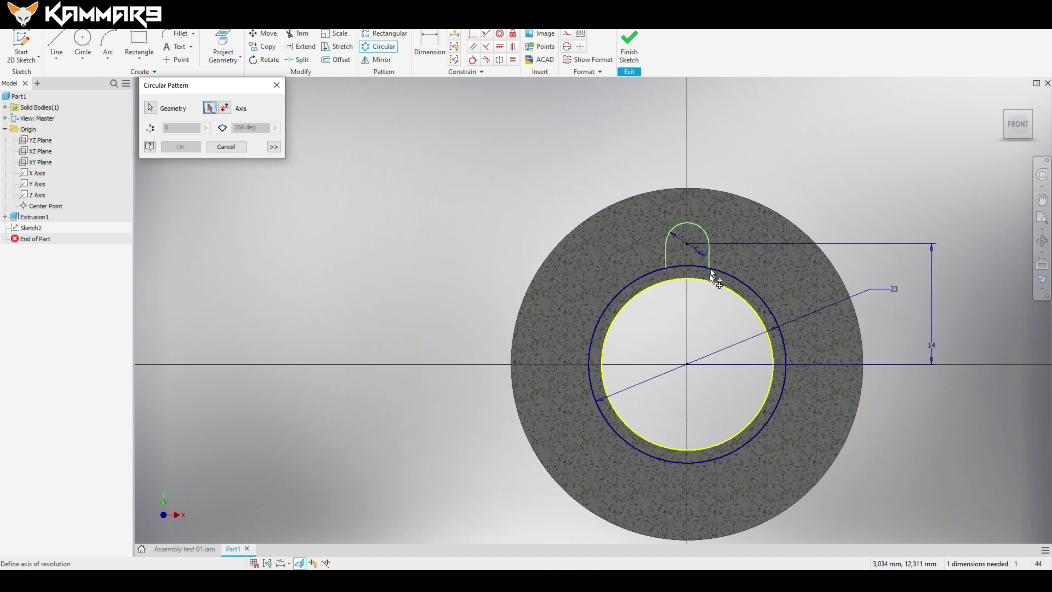
click(687, 364)
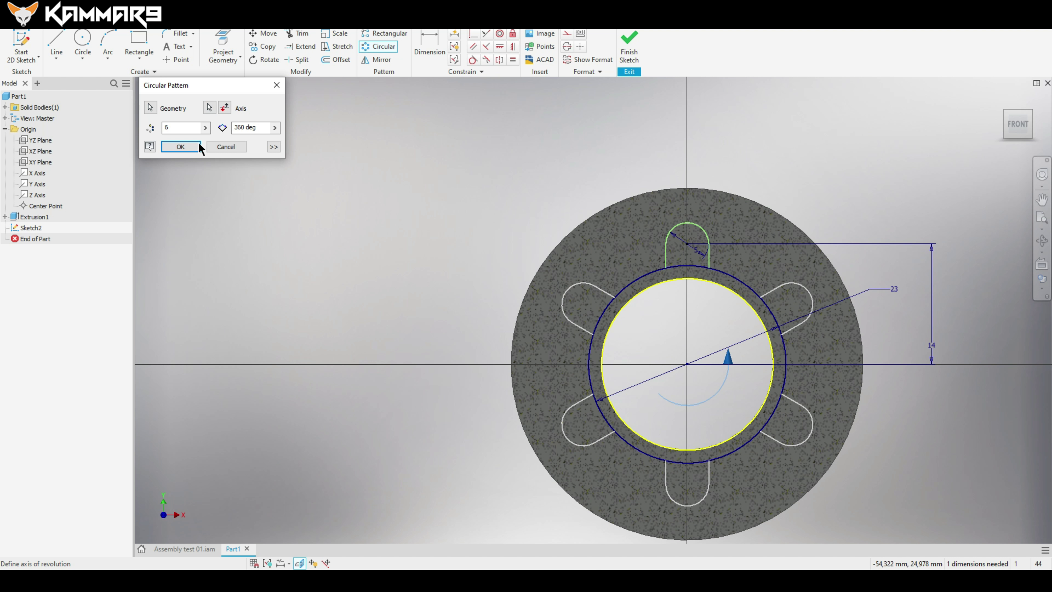
click(180, 147)
- Trim the 23 mm circle's segments across the mouths of all six slots to form one continuous lobed outline
scroll(696, 286, up, 3)
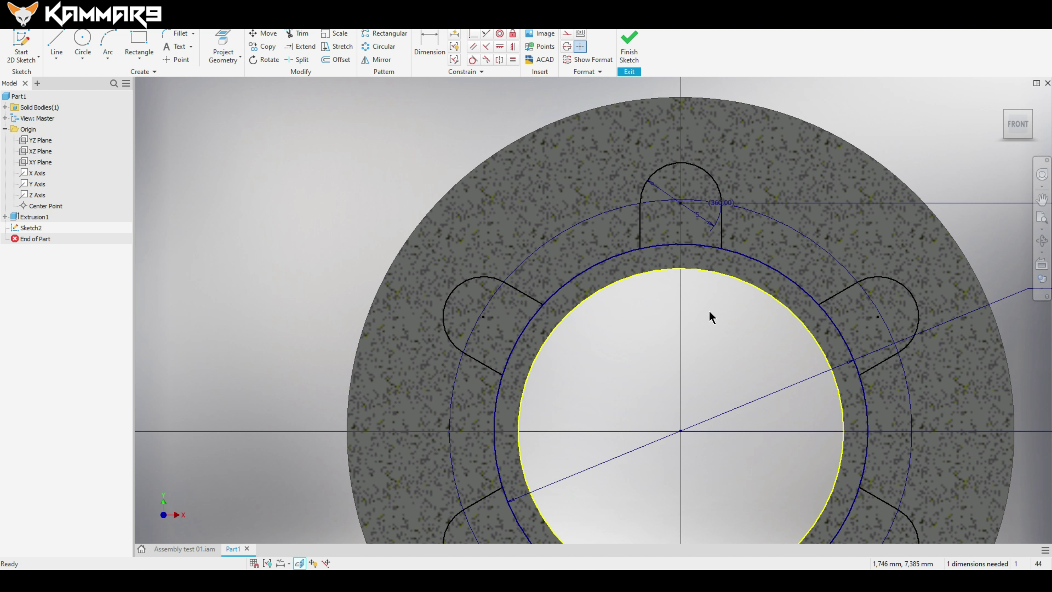
scroll(709, 309, up, 3)
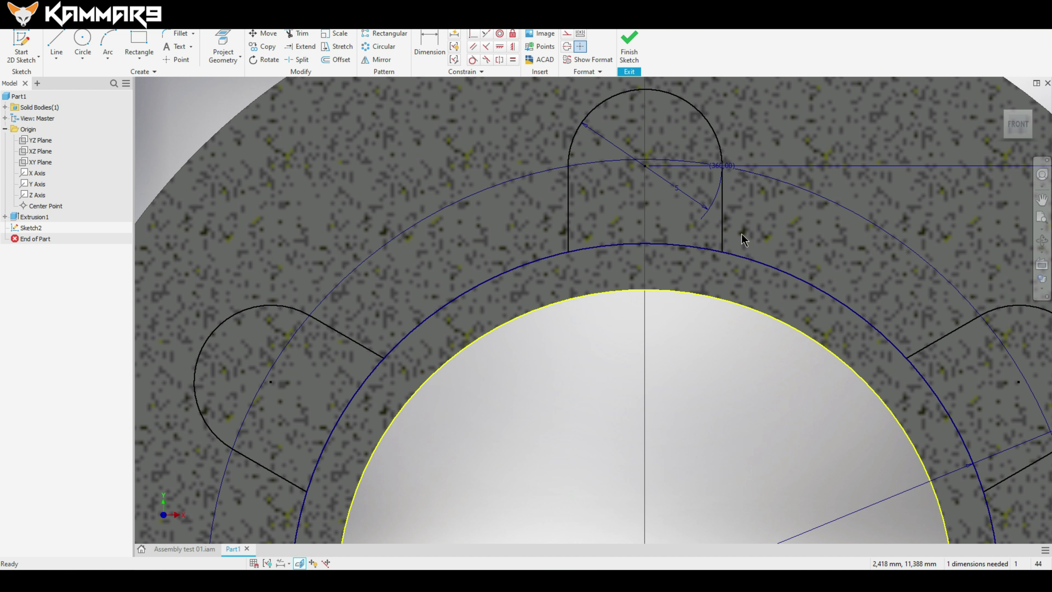
scroll(740, 232, down, 2)
scroll(714, 309, down, 2)
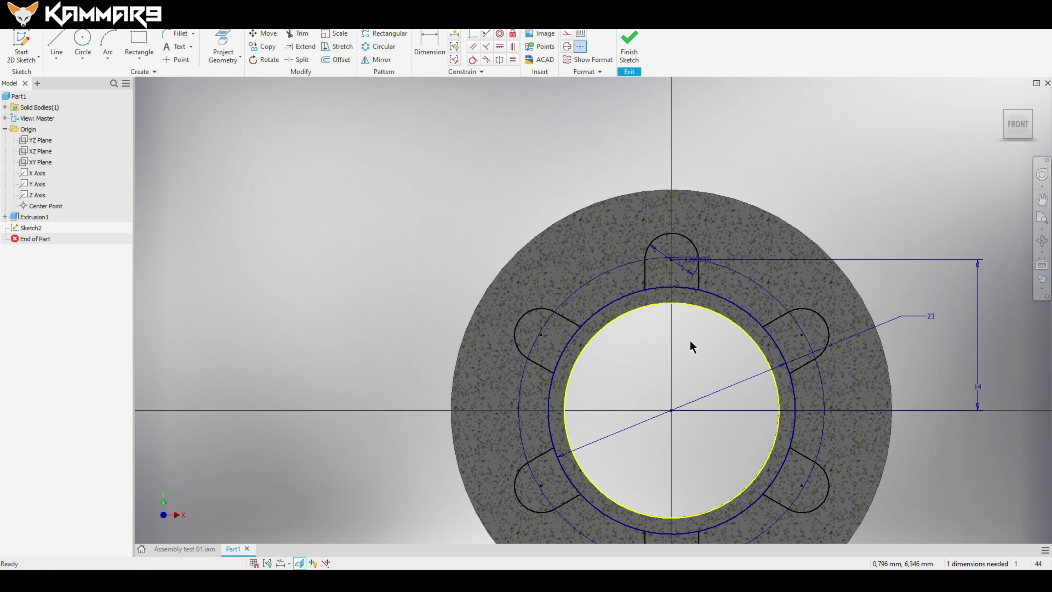
scroll(686, 307, up, 2)
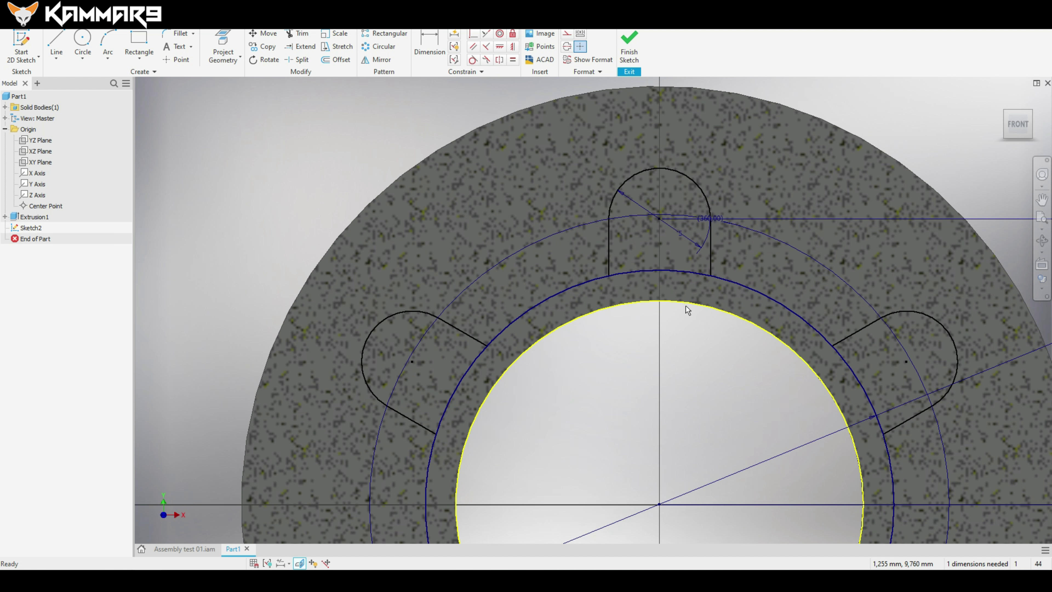
click(299, 34)
click(656, 272)
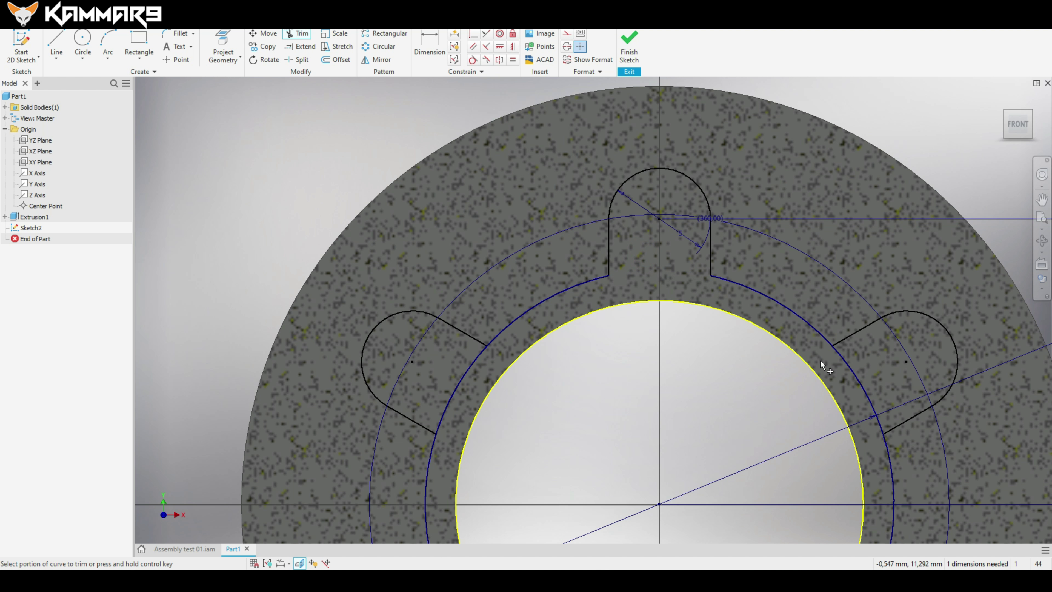
click(860, 384)
scroll(829, 340, down, 3)
scroll(844, 476, up, 3)
click(843, 419)
scroll(863, 325, down, 4)
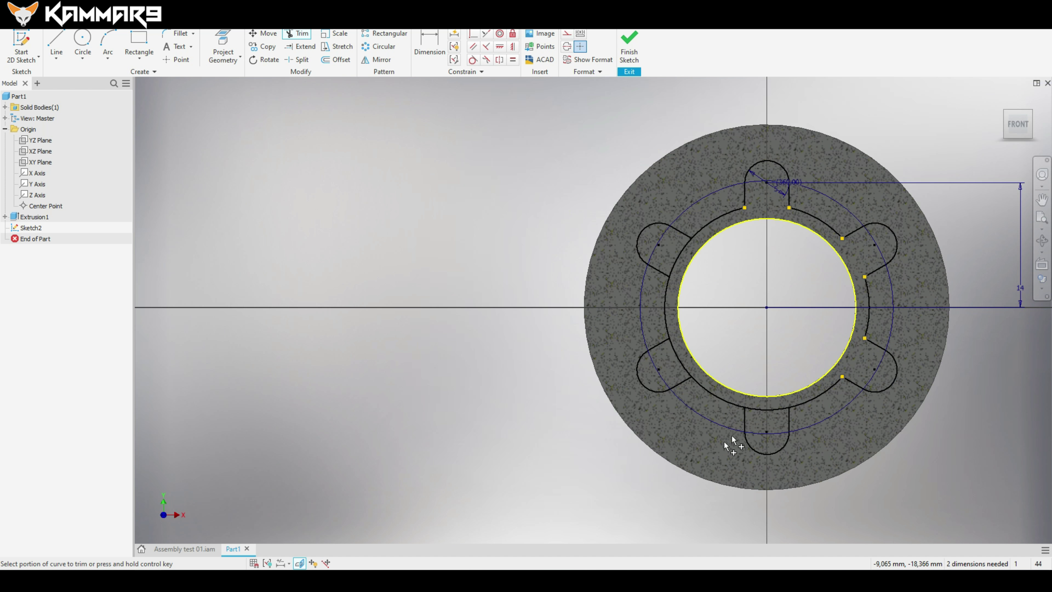
scroll(732, 446, up, 3)
click(834, 336)
click(600, 207)
scroll(683, 356, down, 3)
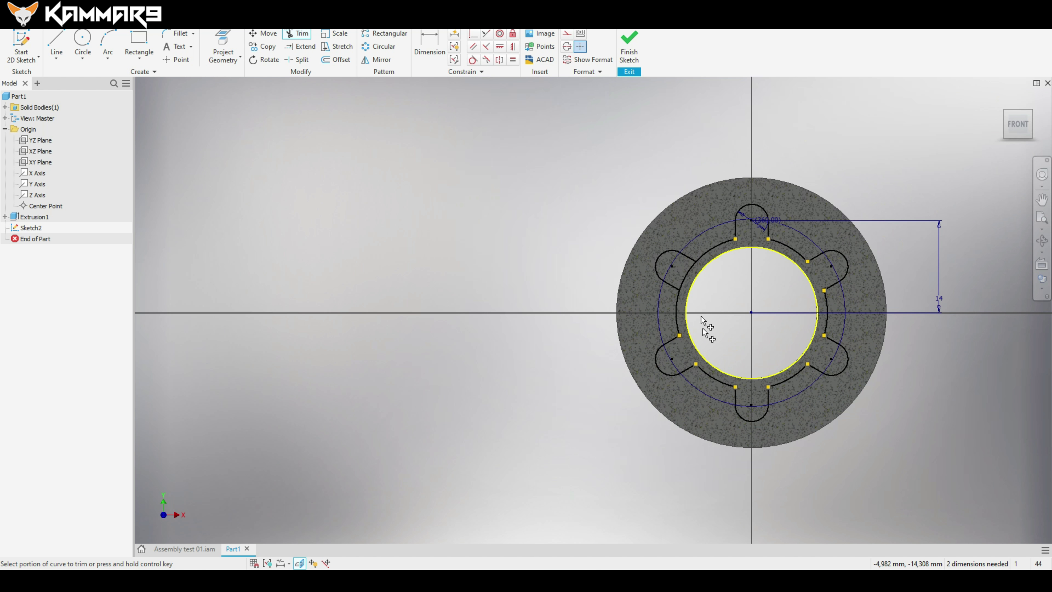
scroll(701, 276, up, 4)
click(650, 254)
scroll(763, 350, down, 4)
scroll(818, 350, up, 2)
scroll(829, 351, down, 2)
key(Escape)
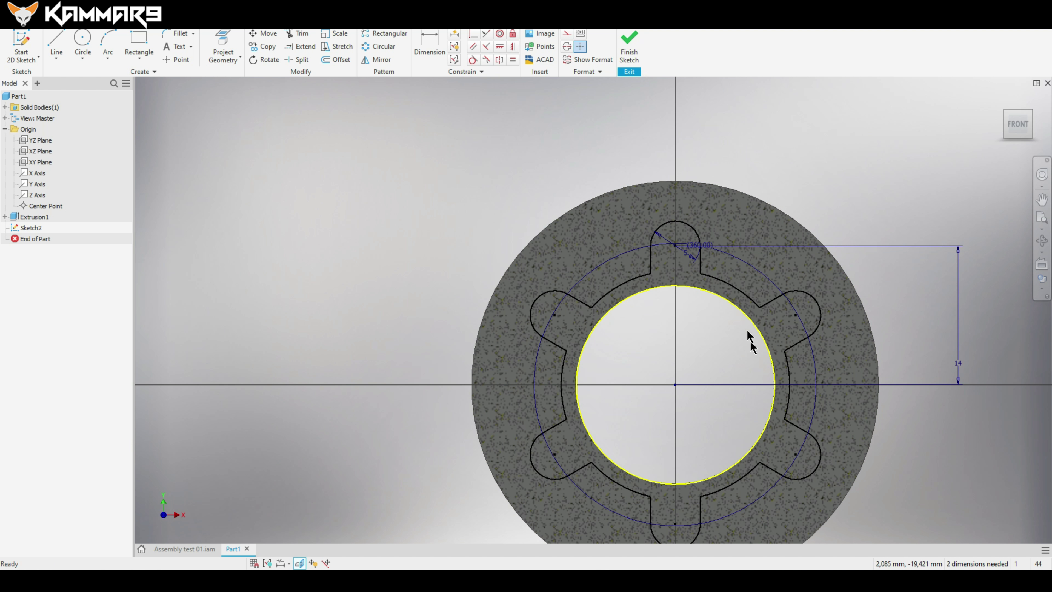
- Finish the sketch and set up a symmetric extrusion of the six-lobed slot profile from its sketch plane
scroll(669, 235, down, 3)
scroll(680, 295, up, 5)
scroll(674, 325, down, 3)
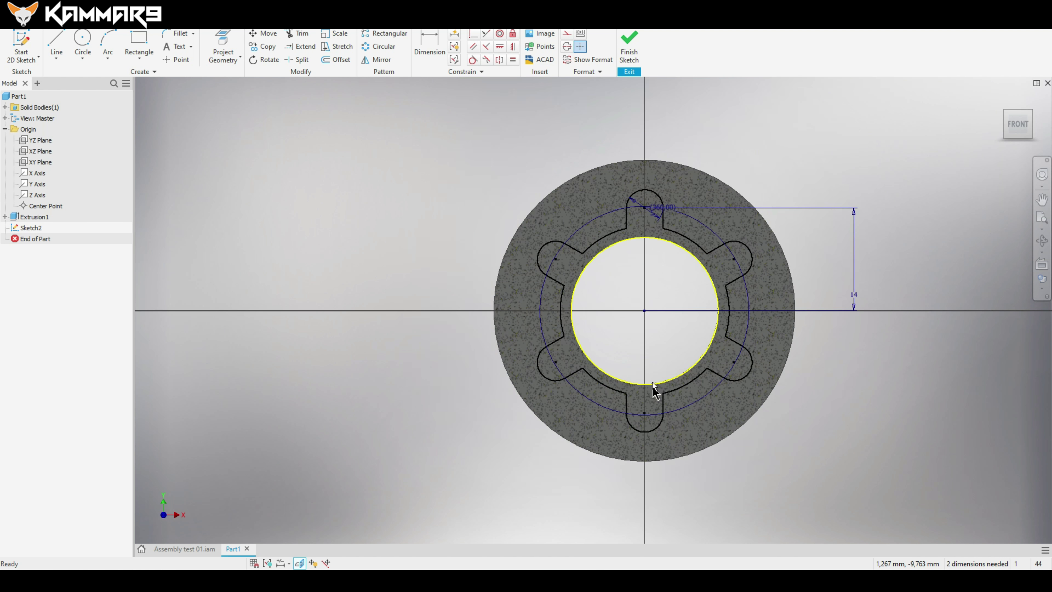
scroll(624, 225, up, 5)
click(629, 49)
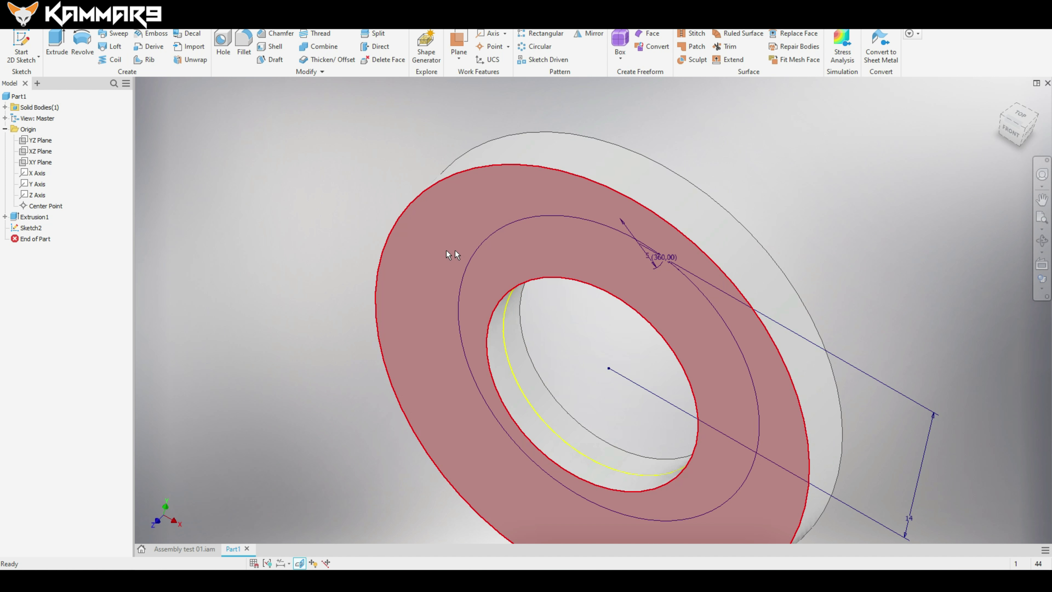
click(59, 43)
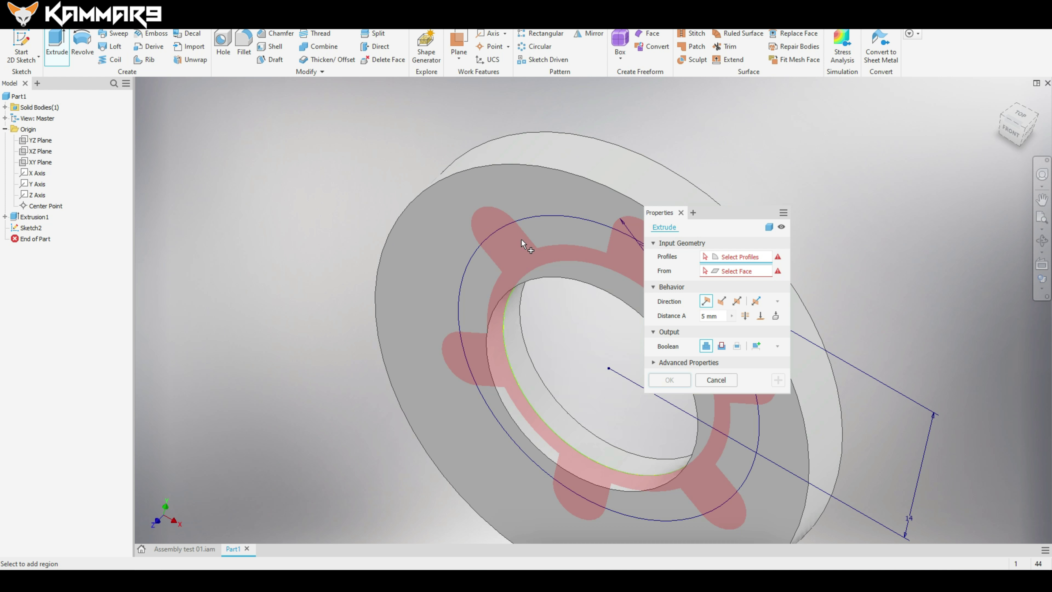
click(524, 238)
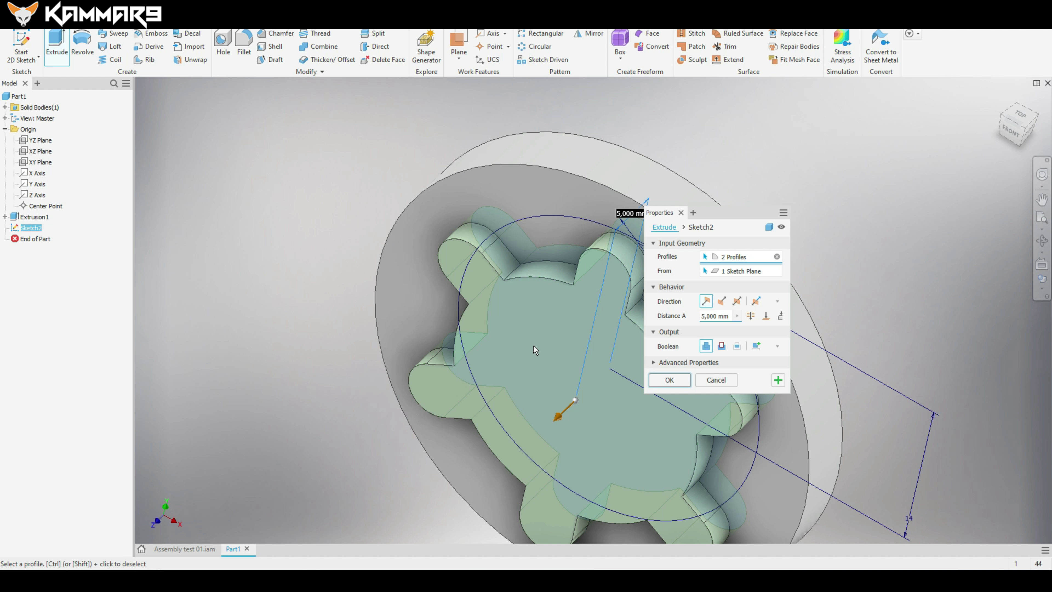
shift+middle_drag(534, 346, 592, 357)
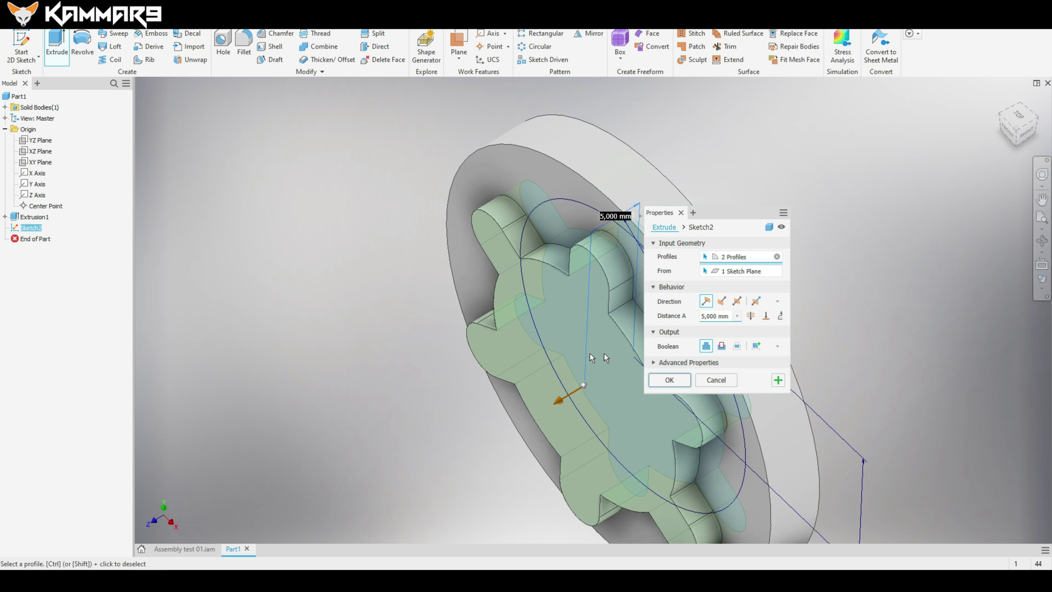
click(737, 301)
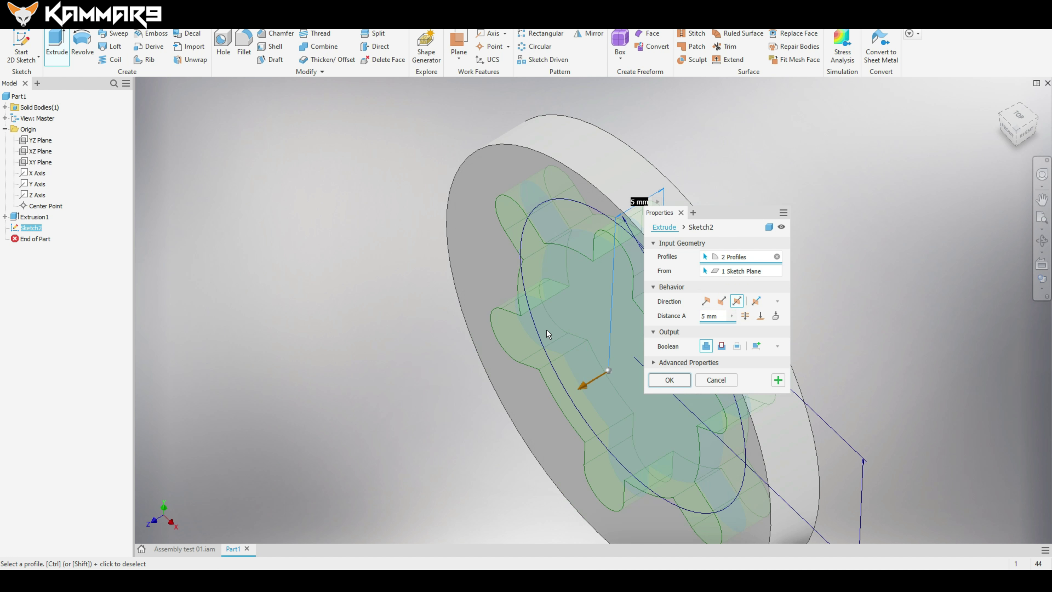
scroll(431, 360, down, 3)
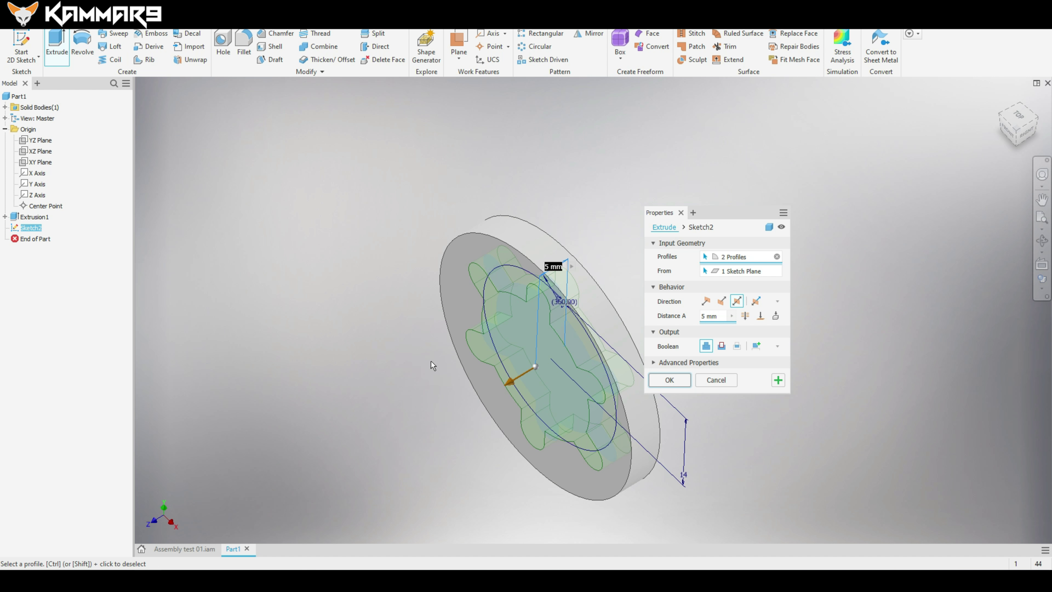
- Set the symmetric extrusion distance of the six-lobed profile to 5 mm + 3 mm
click(721, 317)
text(+)
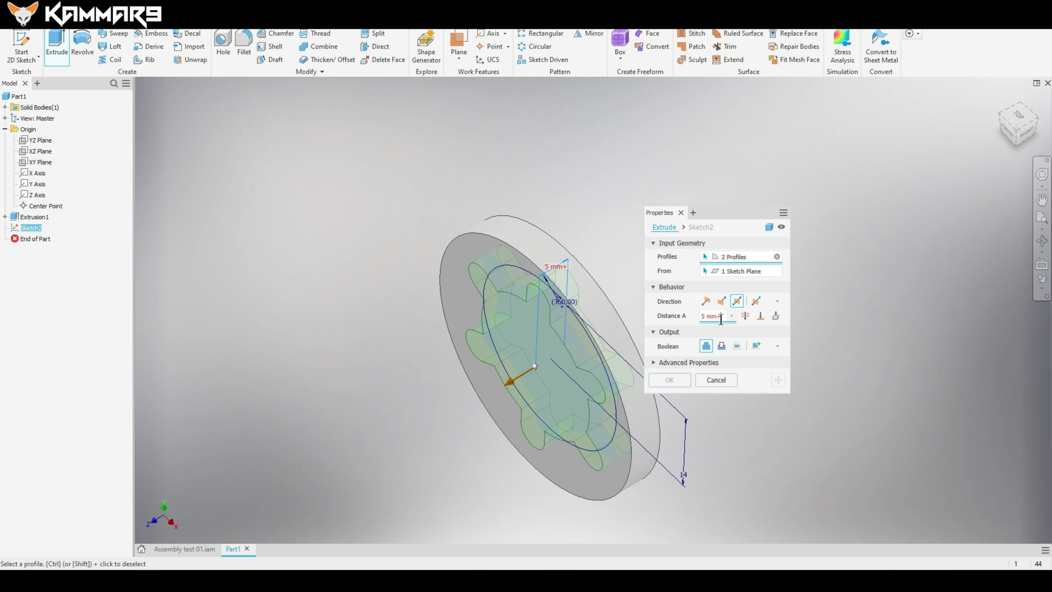
text(1.5)
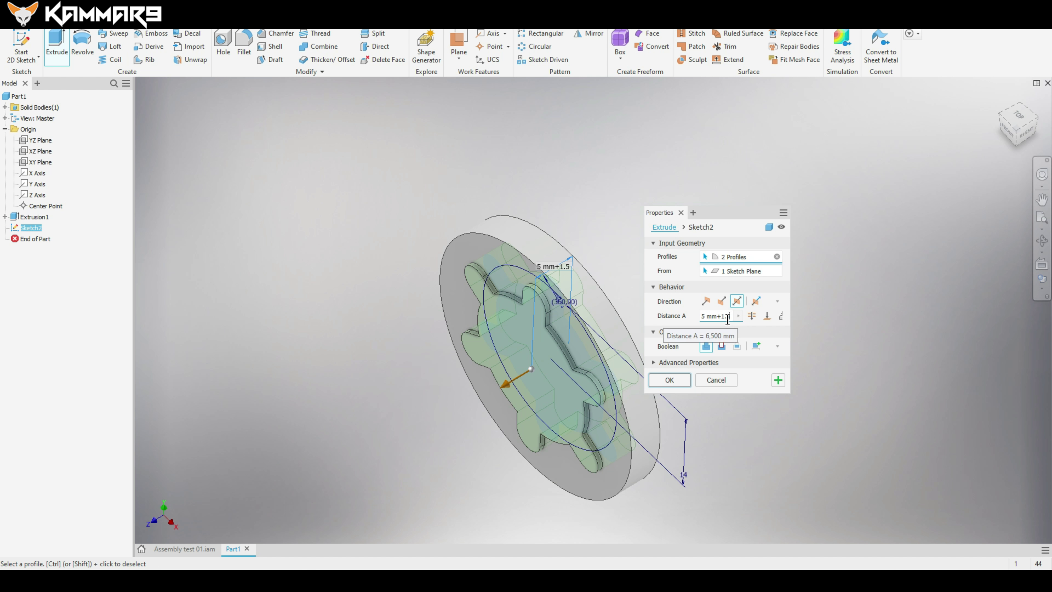
mouse_move(613, 268)
shift+middle_down()
mouse_move(573, 273)
mouse_move(611, 252)
shift+middle_up()
click(746, 318)
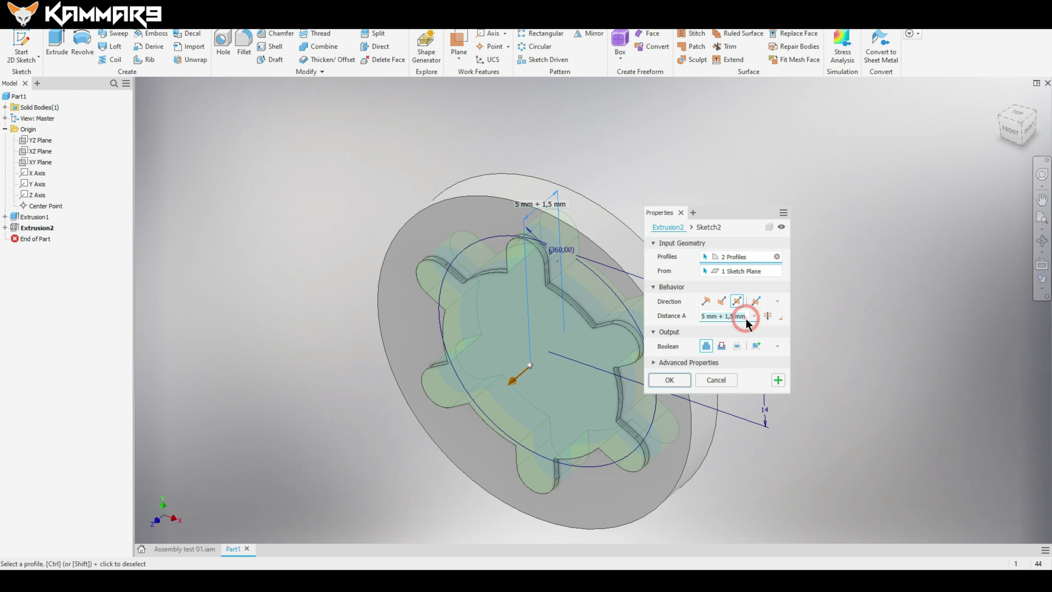
click(739, 317)
double_click(733, 316)
text(3)
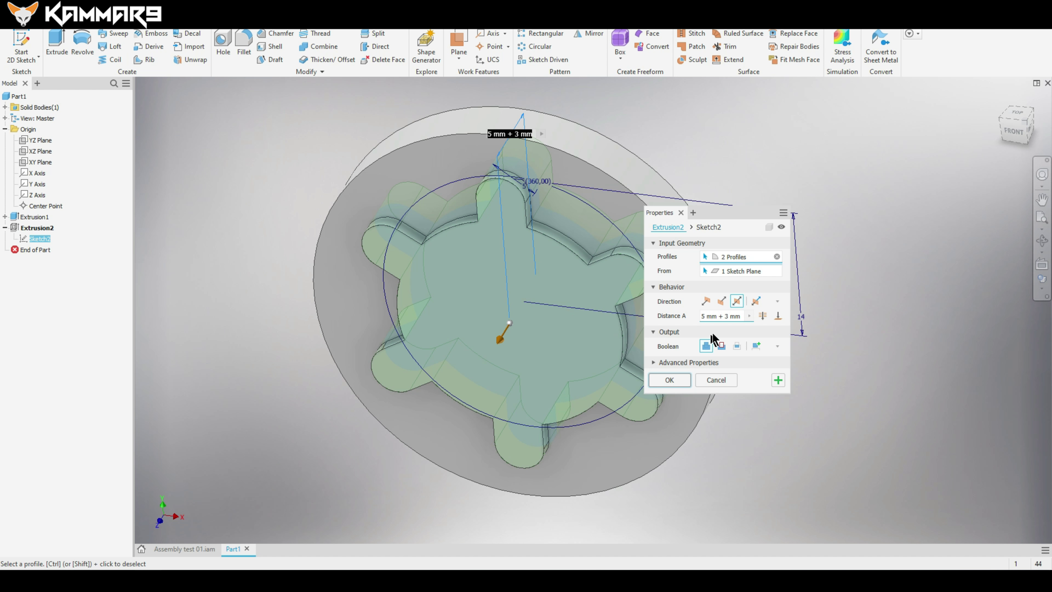
- Exclude the central bore region from the extrusion profiles and apply the extrusion
drag(724, 211, 764, 217)
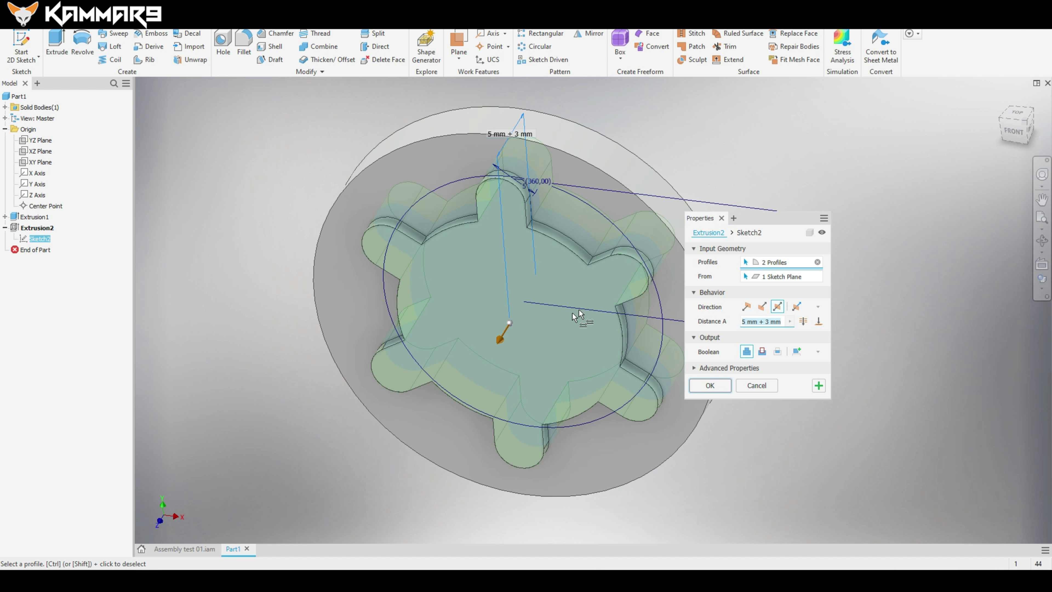
click(558, 331)
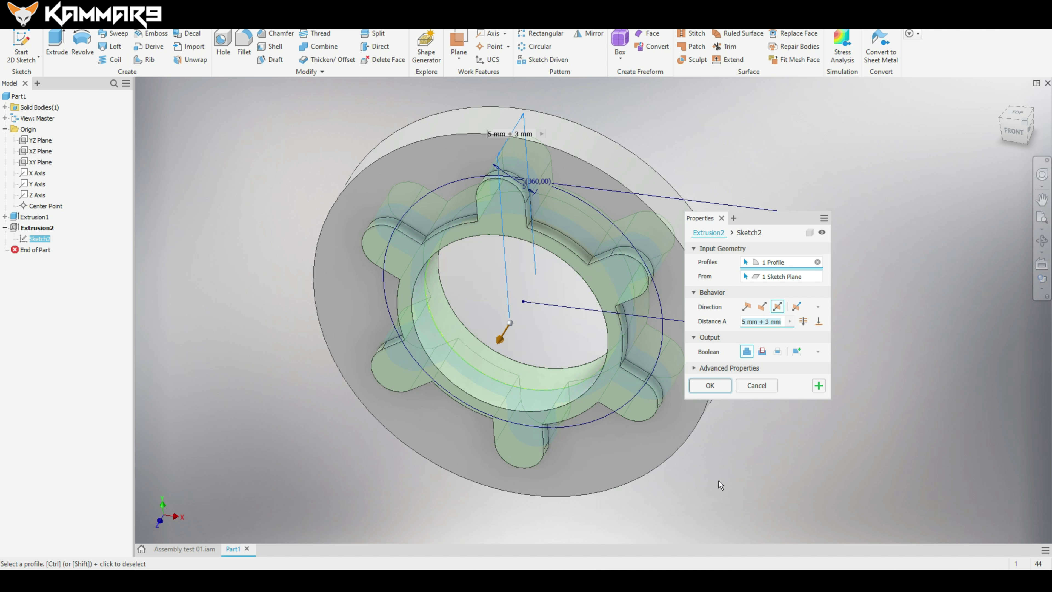
shift+middle_drag(719, 481, 498, 435)
click(729, 386)
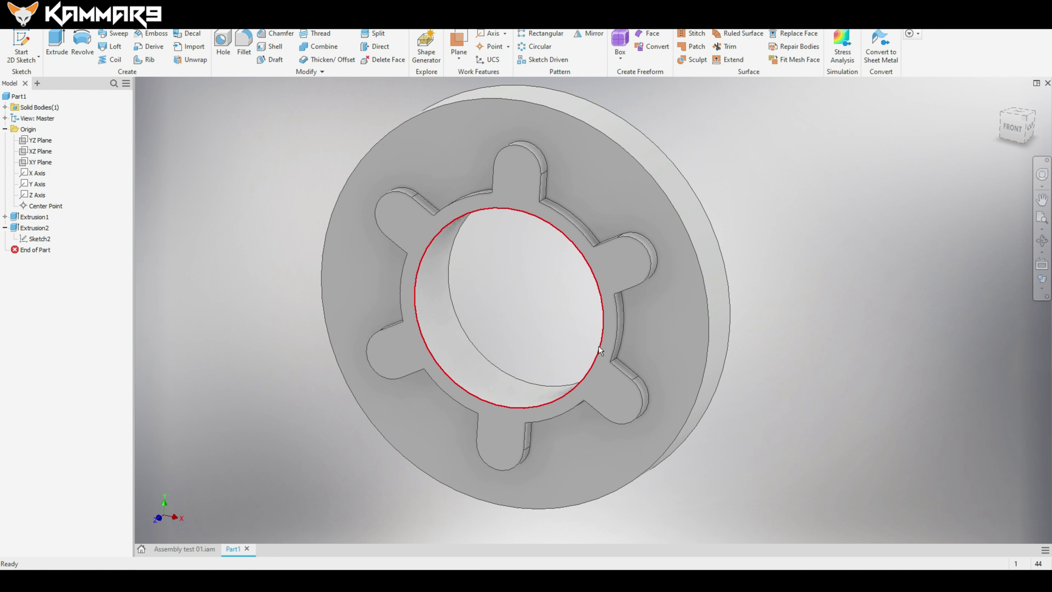
middle_drag(598, 345, 646, 356)
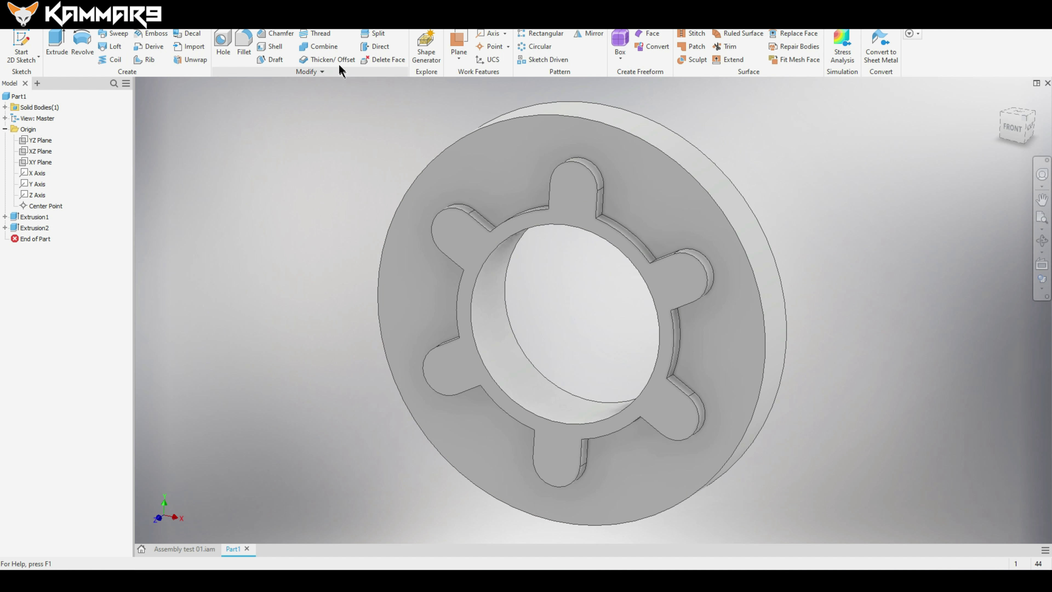
- Place a hole on the front face of the uppermost lobe, close to the centre of its rounded end
click(222, 43)
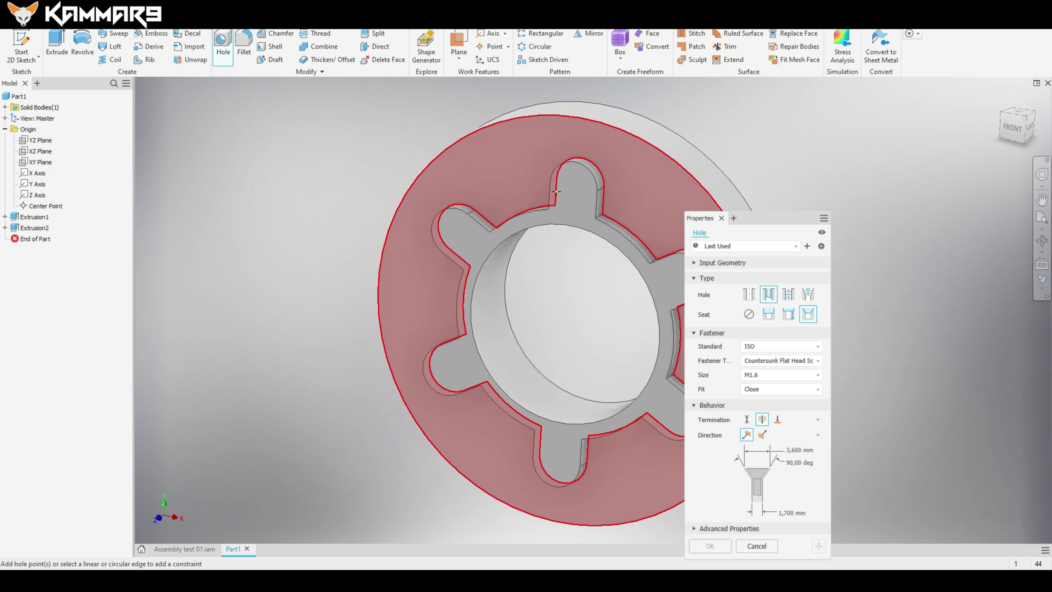
click(573, 189)
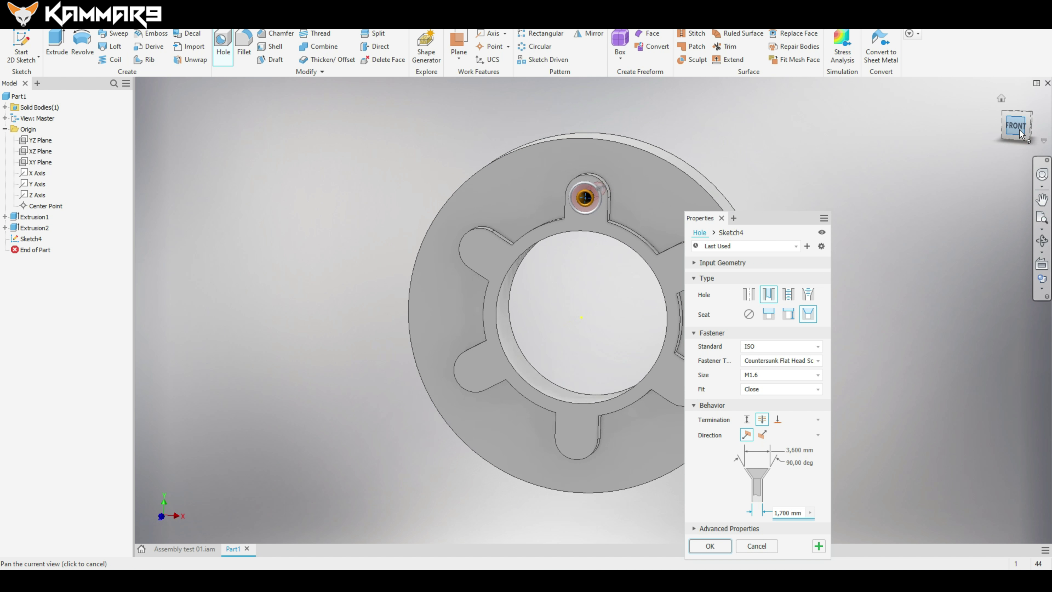
scroll(614, 192, up, 5)
mouse_move(541, 217)
mouse_down()
mouse_move(588, 148)
mouse_move(564, 154)
mouse_move(550, 214)
mouse_up()
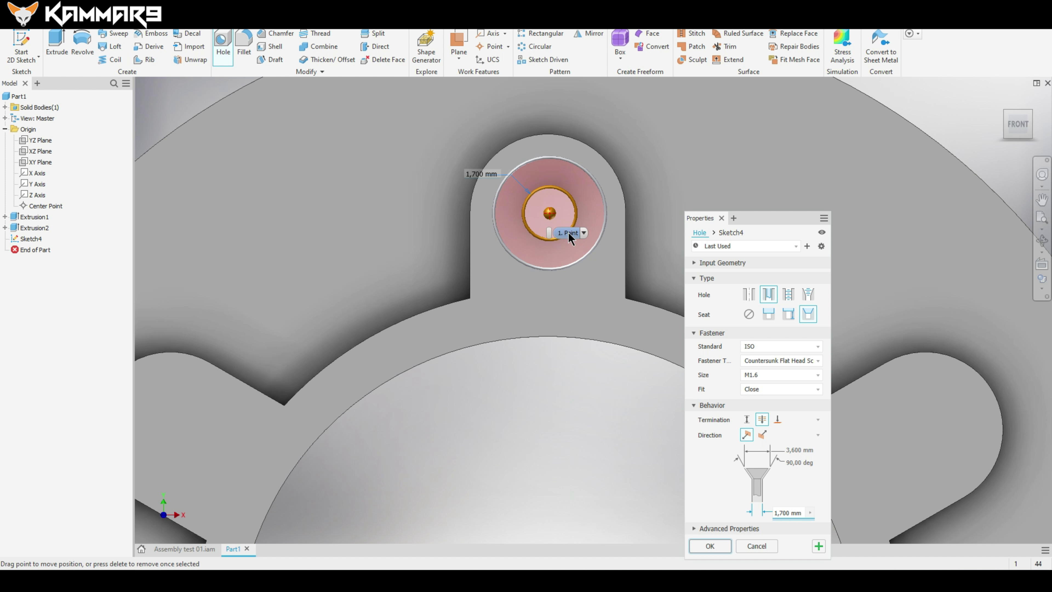
- Make the lobe's hole a simple hole without a seat, 3 mm in diameter and through all, and create it
click(768, 294)
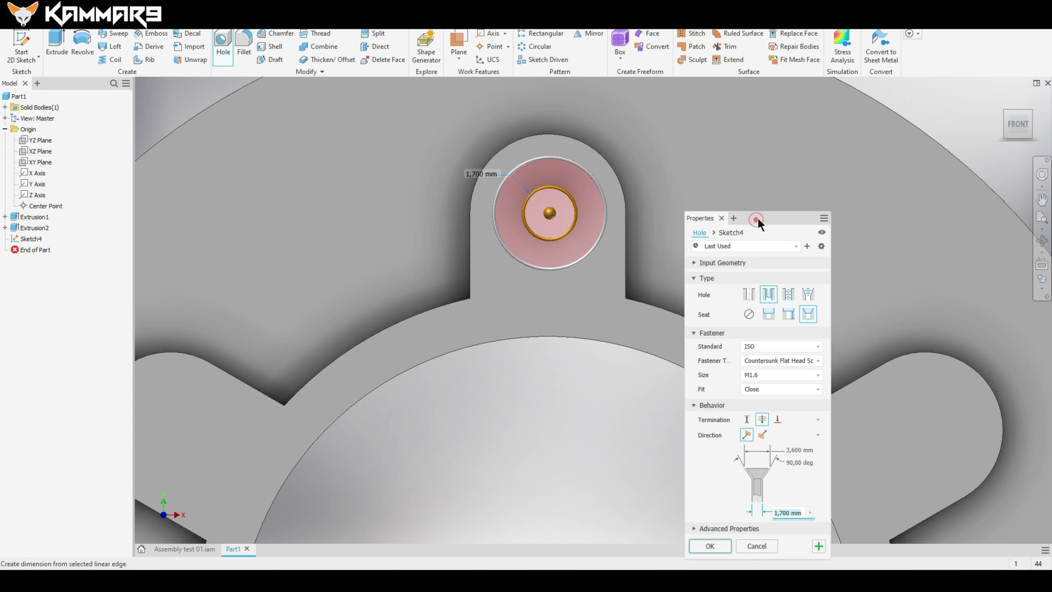
drag(759, 217, 791, 207)
click(780, 284)
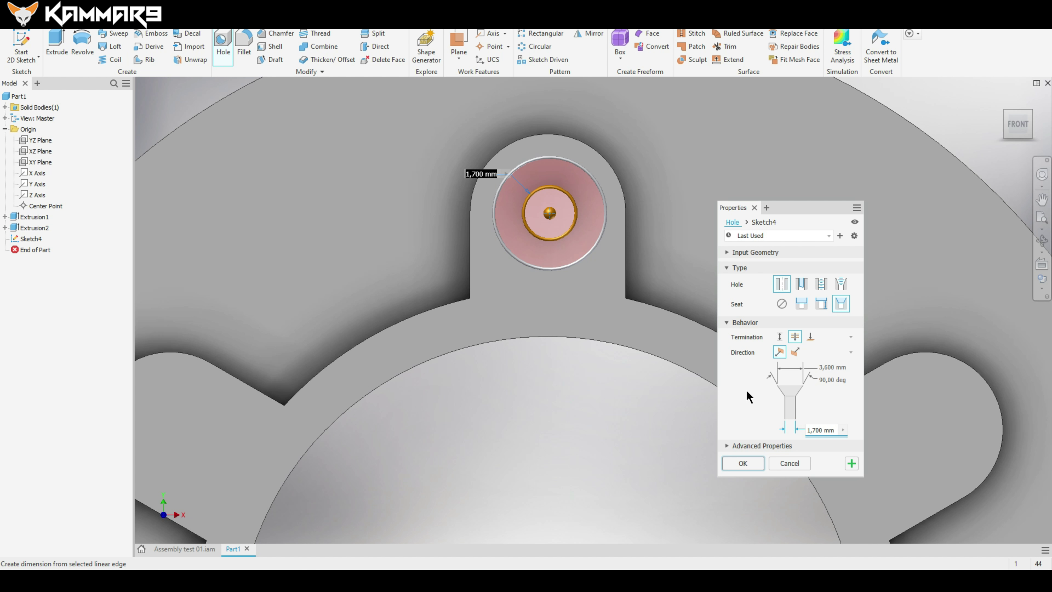
click(781, 304)
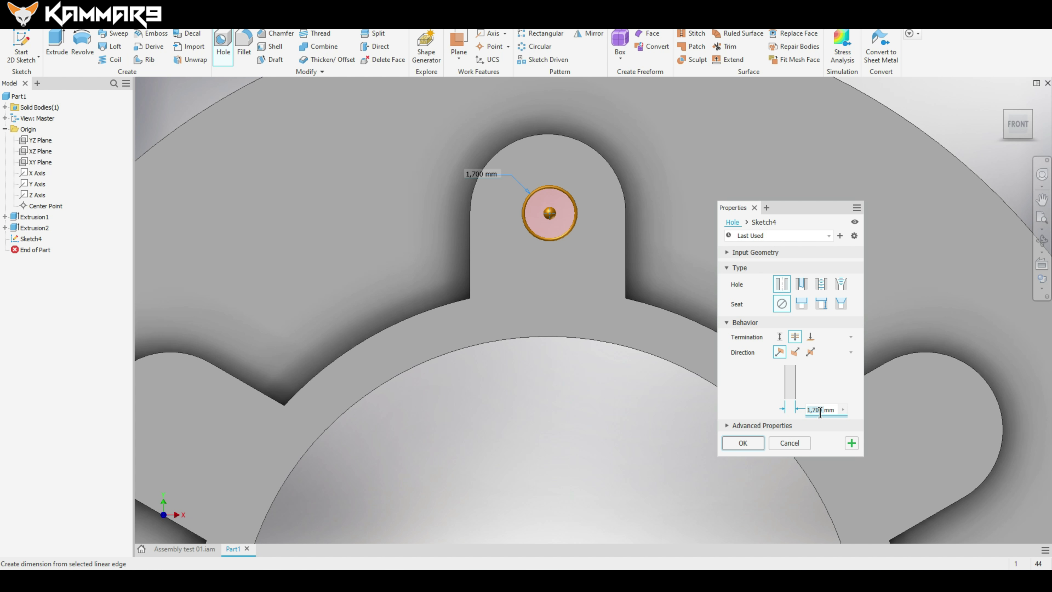
text(3mm)
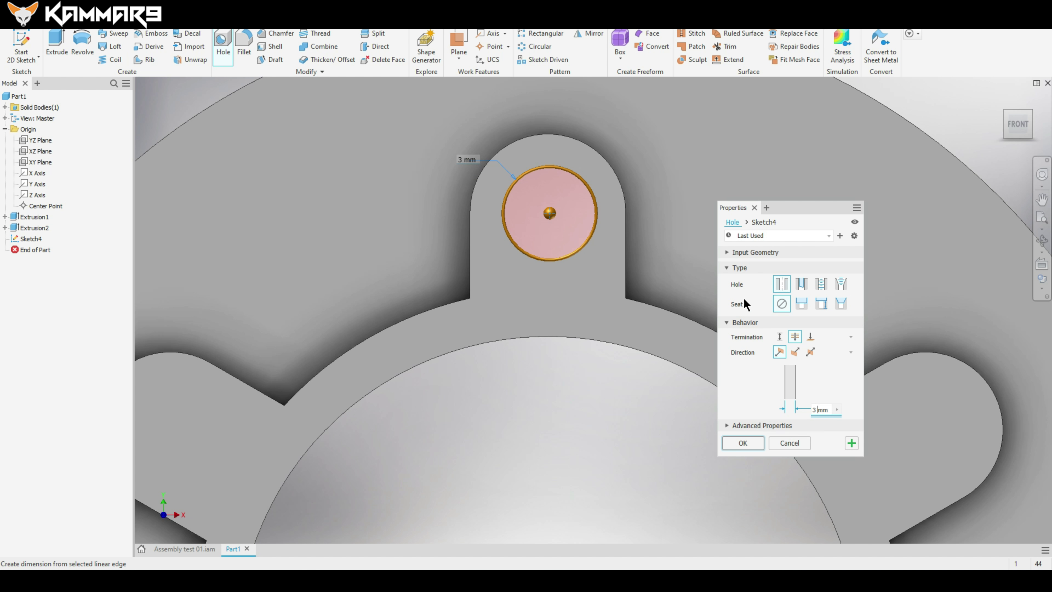
click(727, 253)
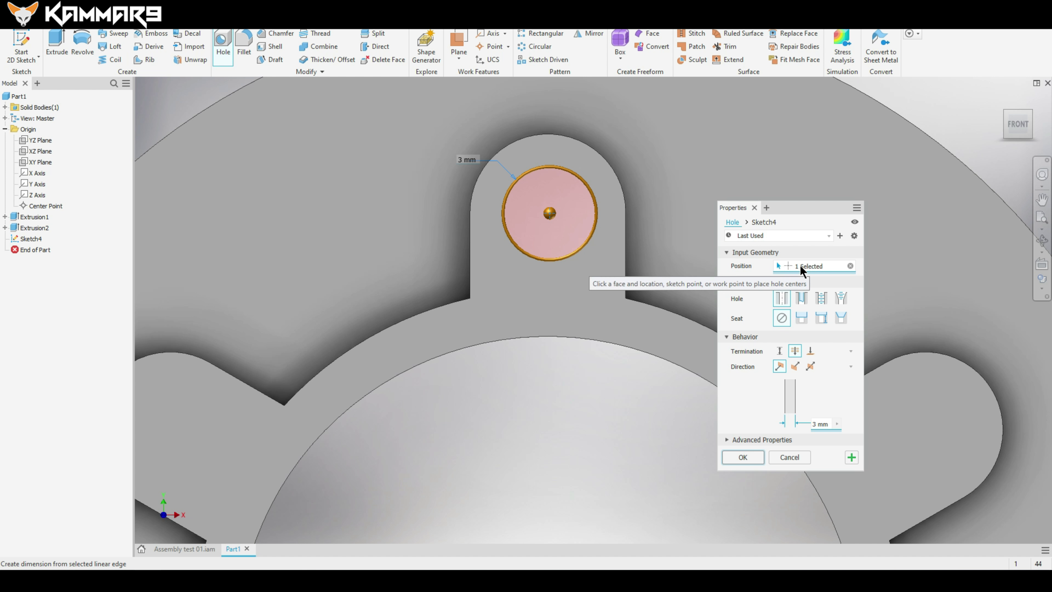
click(743, 457)
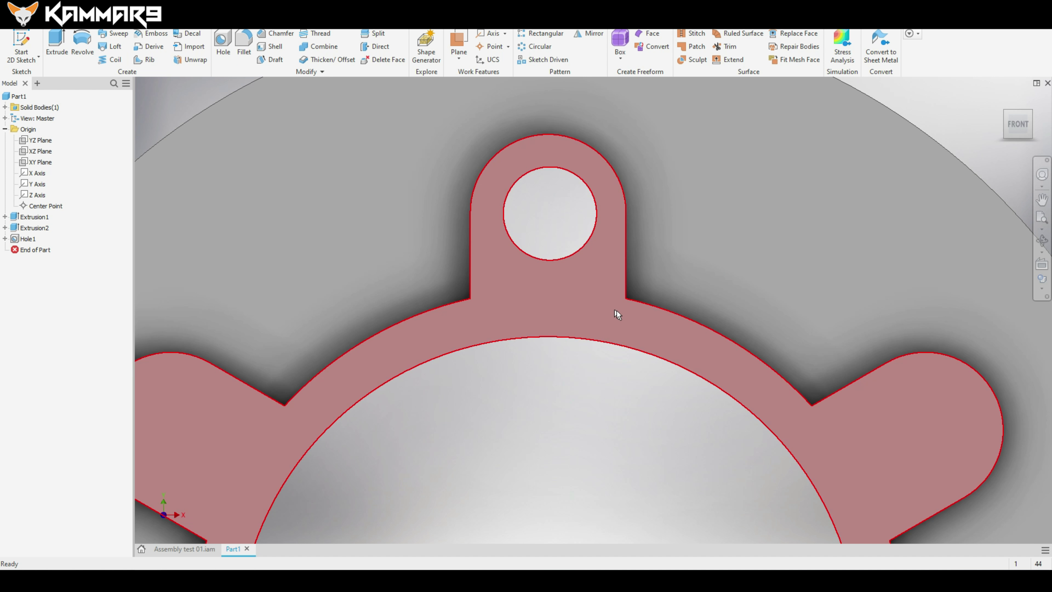
- Edit the hole's placement sketch and project the rounded end arc of the uppermost lobe into it
scroll(616, 310, down, 5)
click(5, 239)
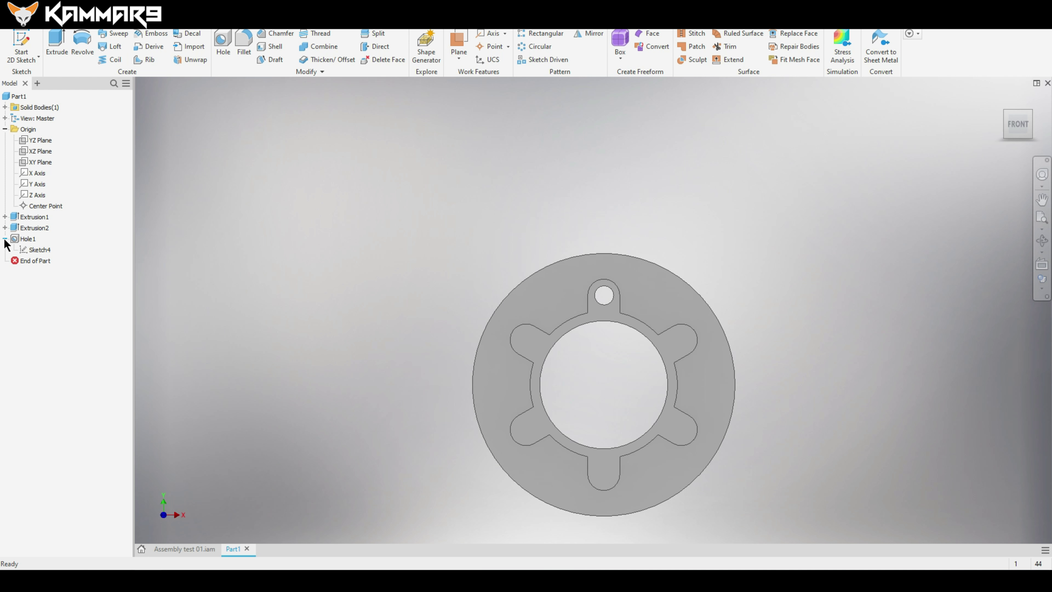
click(34, 250)
right_click(32, 251)
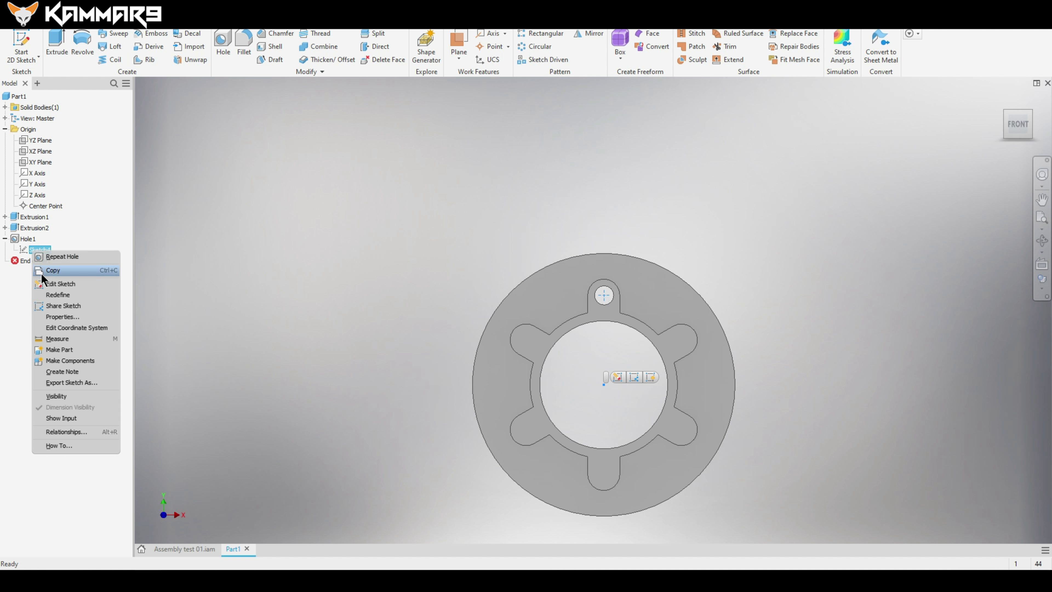
click(58, 284)
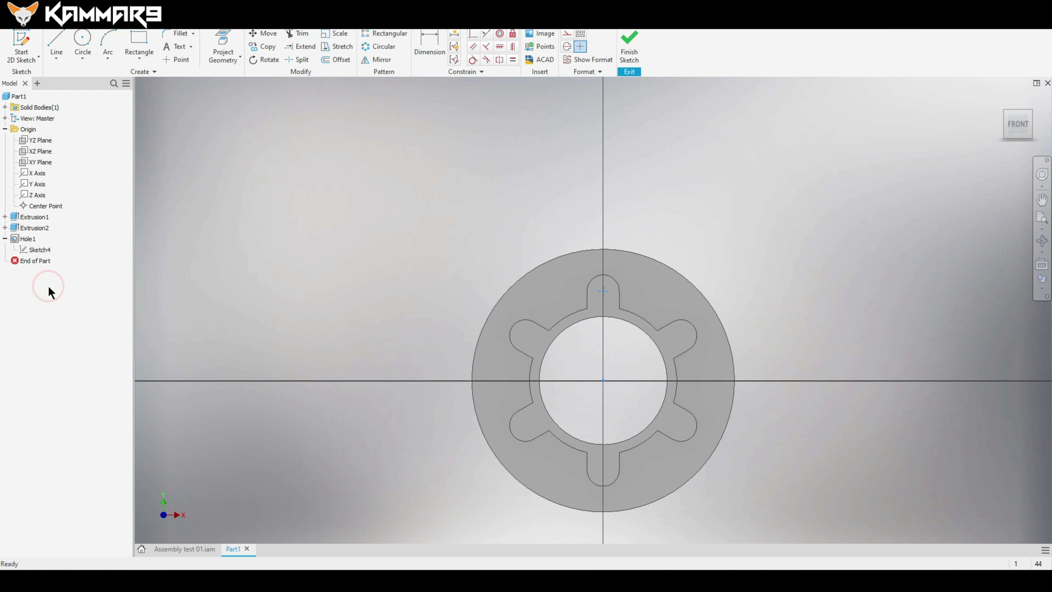
scroll(597, 211, up, 5)
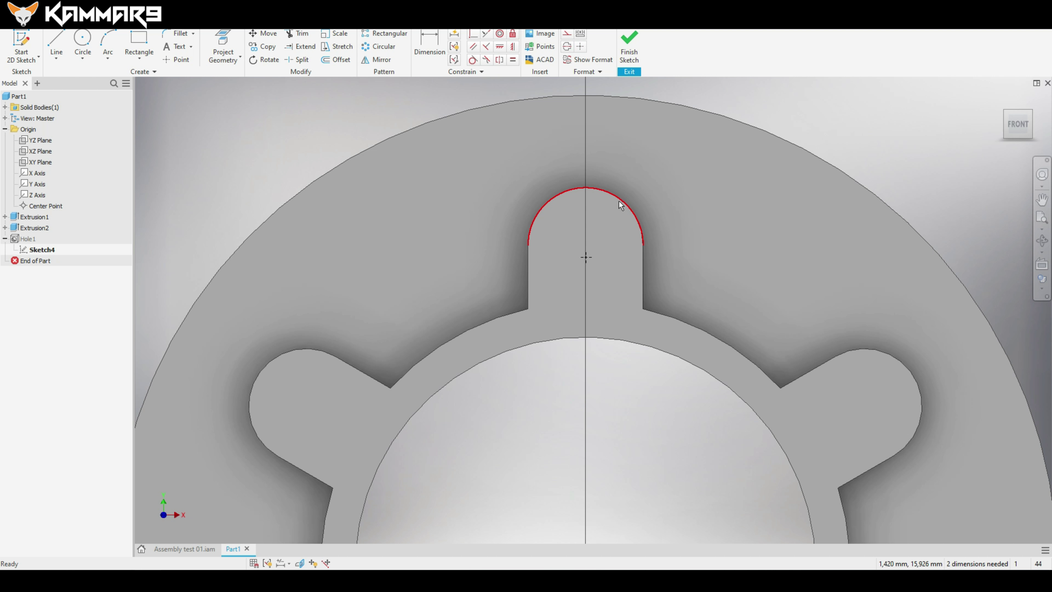
mouse_move(636, 220)
click(567, 204)
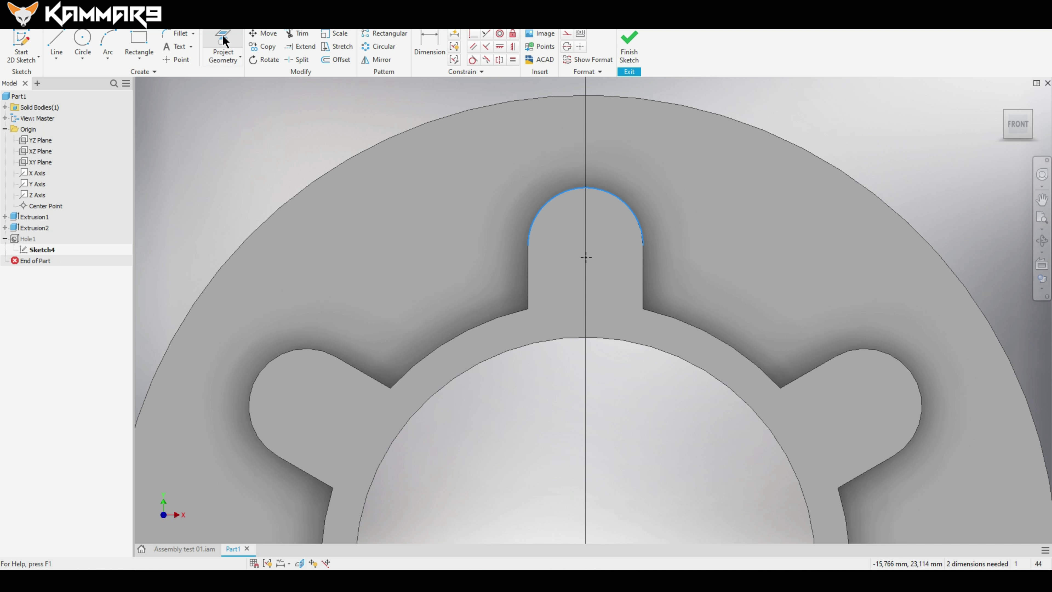
click(221, 54)
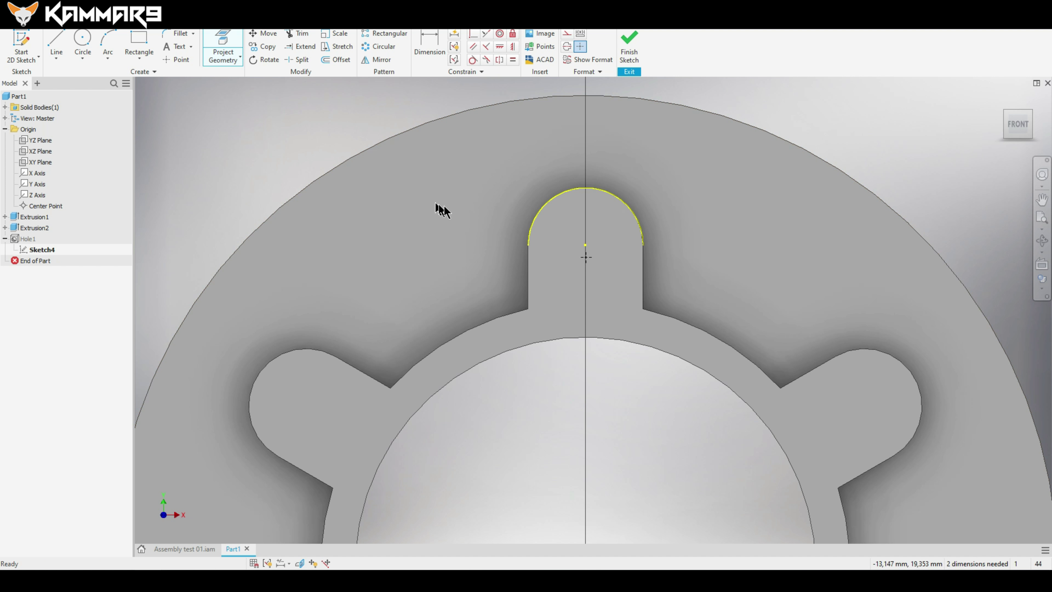
key(Escape)
- Move the hole's centre point onto the projected arc's centre and finish the sketch
drag(587, 259, 584, 244)
click(629, 47)
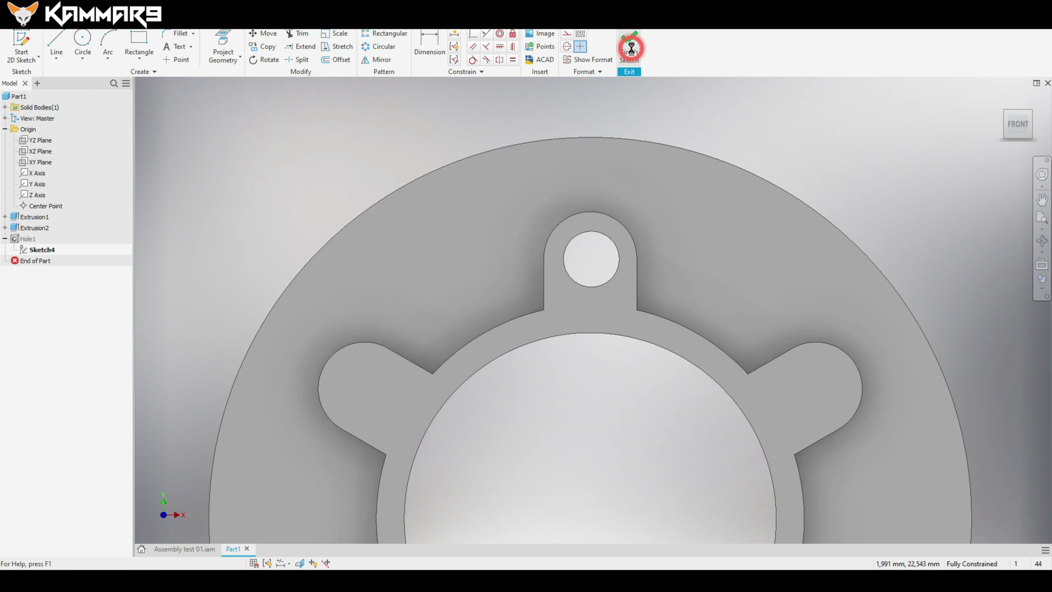
scroll(593, 309, up, 3)
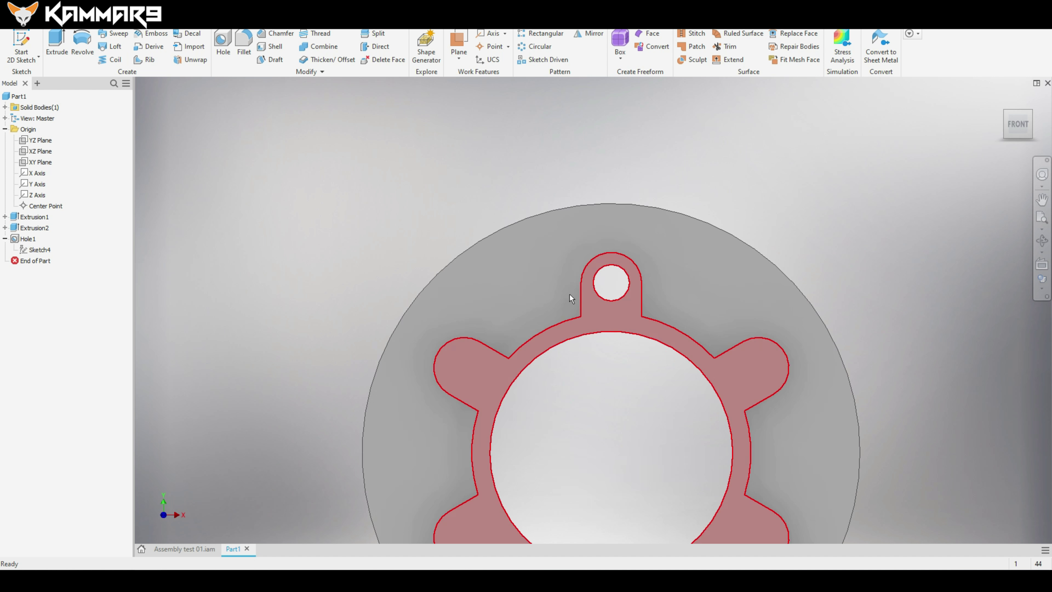
- Pattern the 3 mm hole circularly around the ring's axis with 6 occurrences over 360 degrees
click(28, 239)
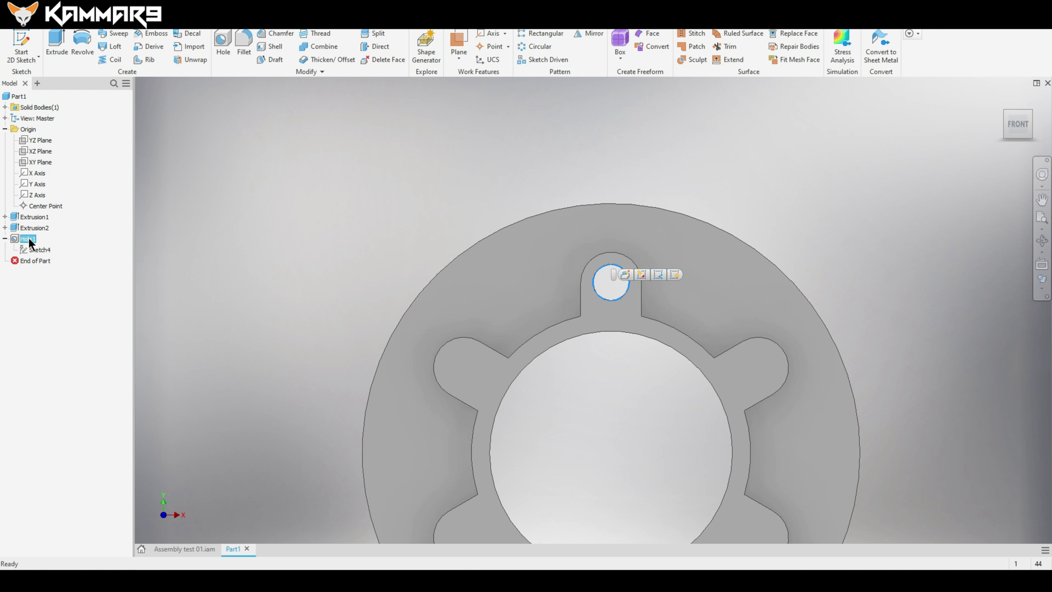
click(540, 46)
scroll(658, 215, down, 3)
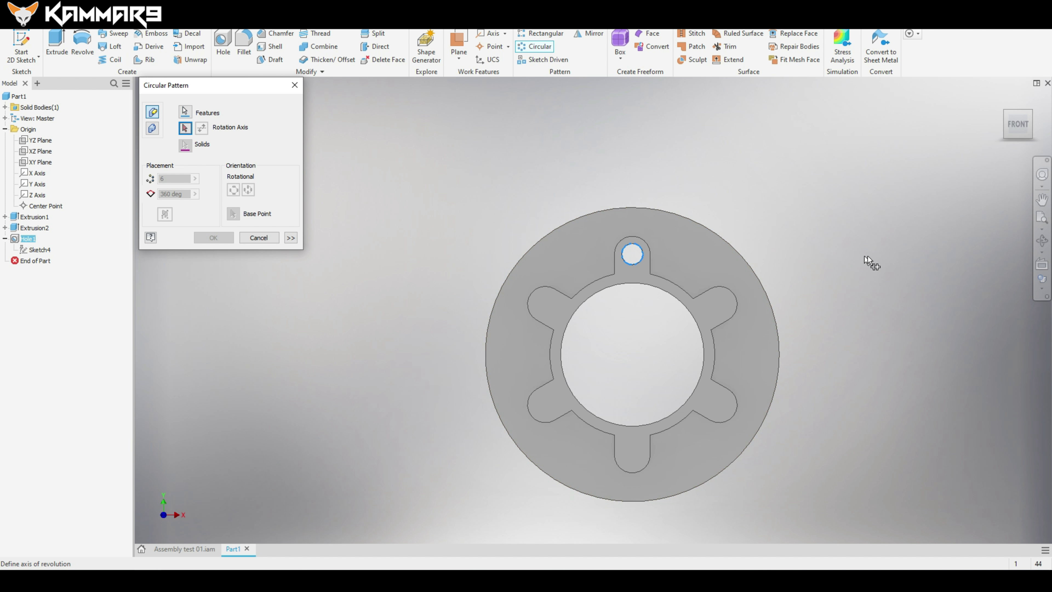
key(F6)
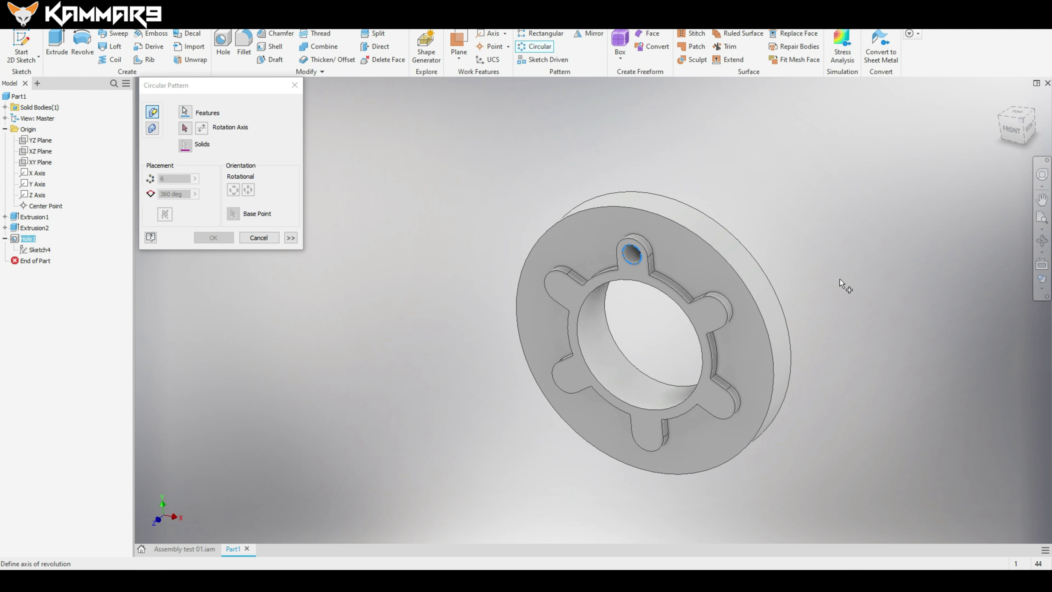
click(762, 289)
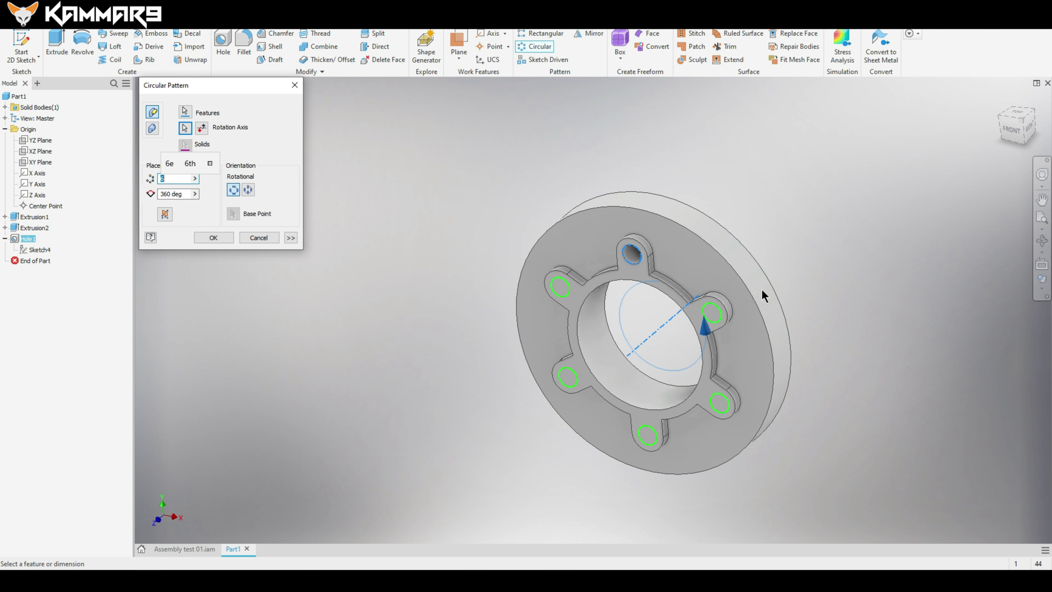
click(202, 239)
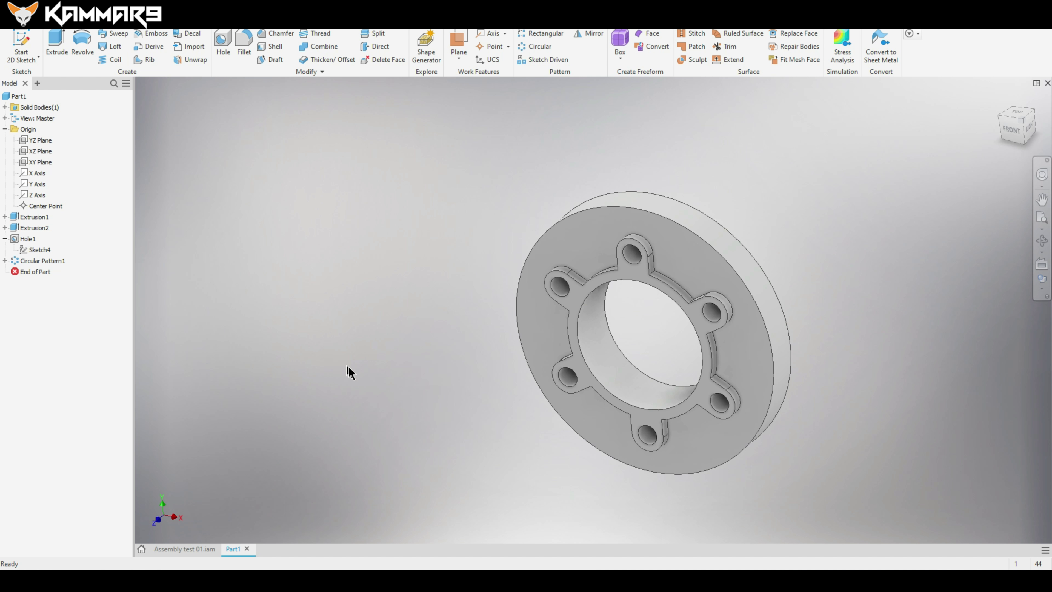
- Start a new 2D sketch on the XY plane, facing the ring from the front
key(F4)
mouse_move(375, 357)
mouse_down()
mouse_move(451, 348)
mouse_move(616, 418)
mouse_move(659, 383)
mouse_move(446, 348)
mouse_move(367, 348)
mouse_up()
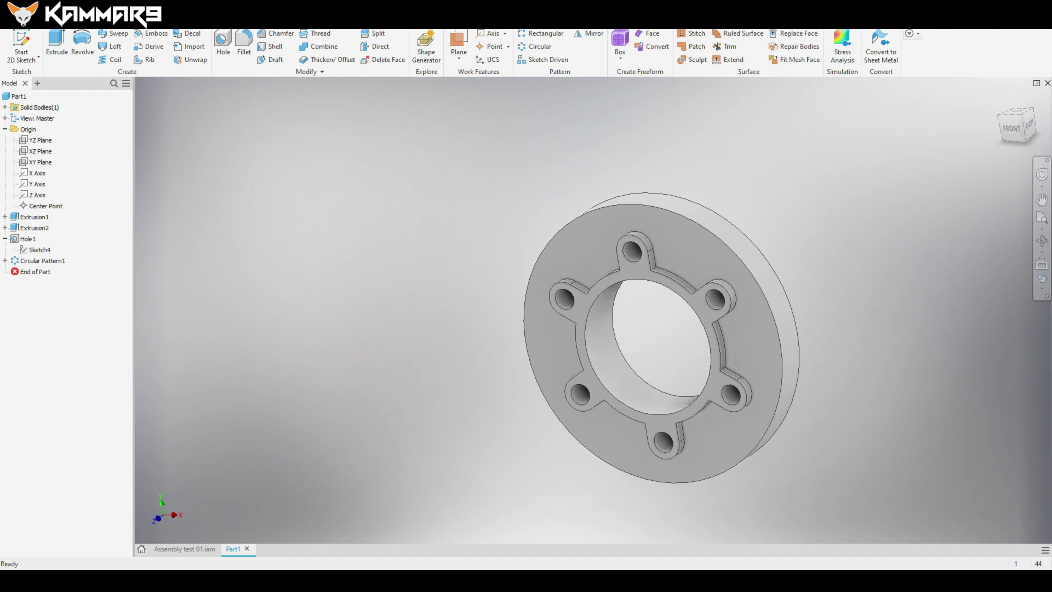
middle_drag(704, 392, 729, 397)
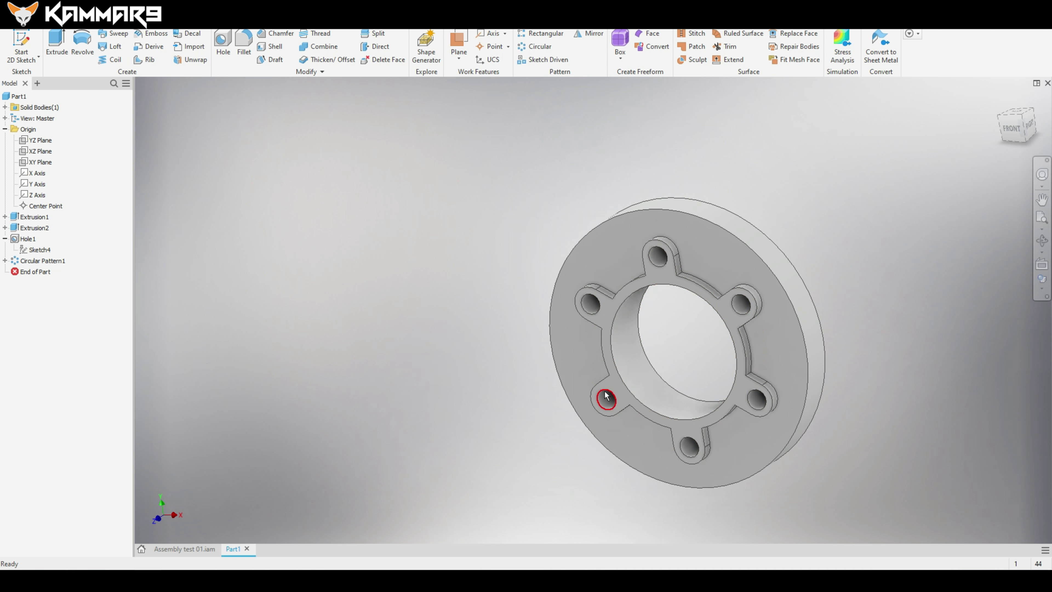
shift+middle_drag(604, 391, 631, 386)
click(1016, 128)
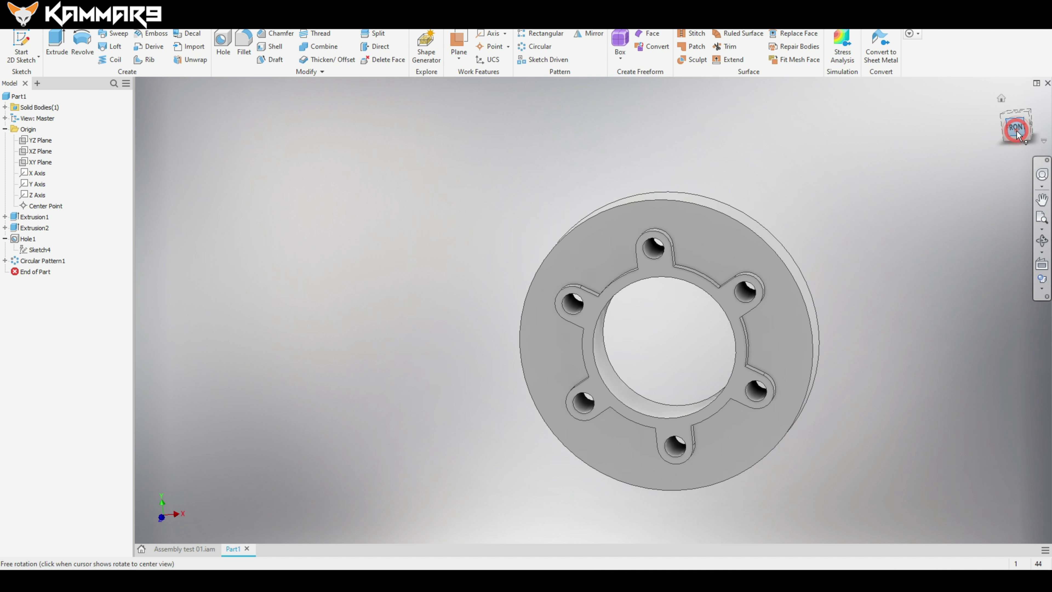
scroll(692, 267, up, 5)
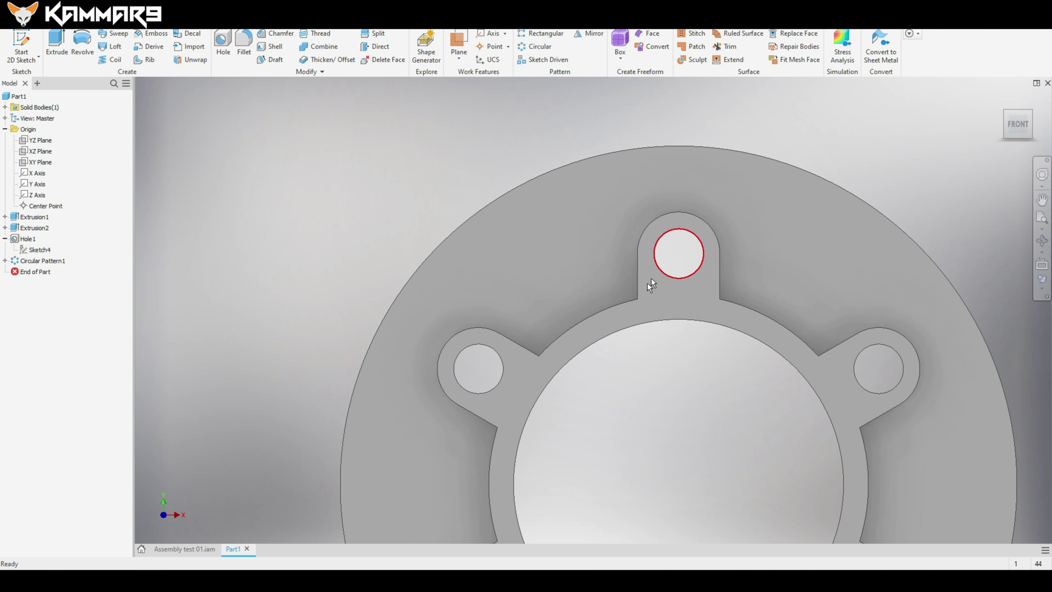
scroll(592, 374, down, 2)
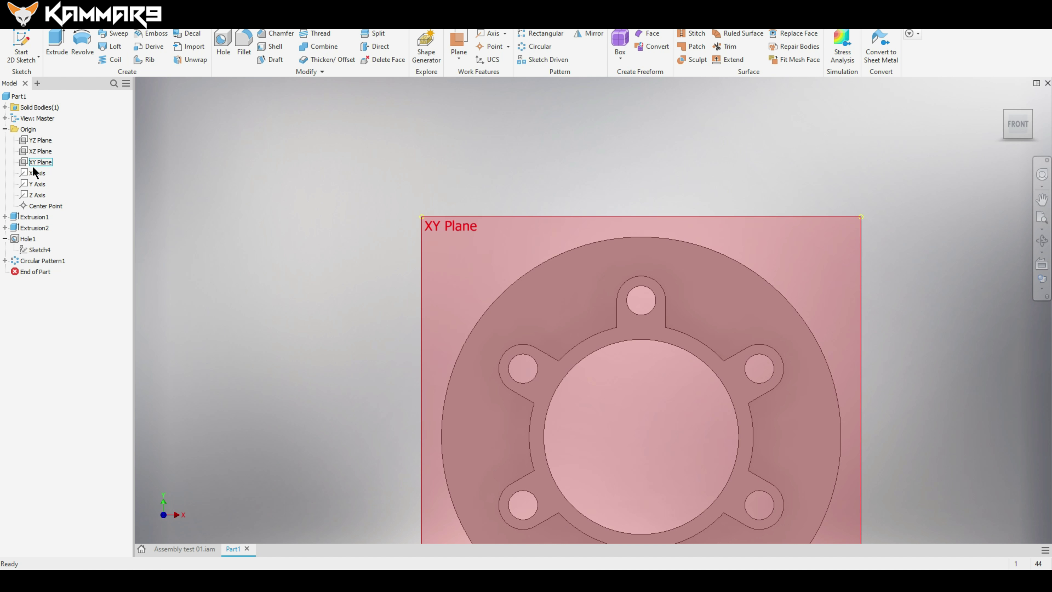
click(32, 163)
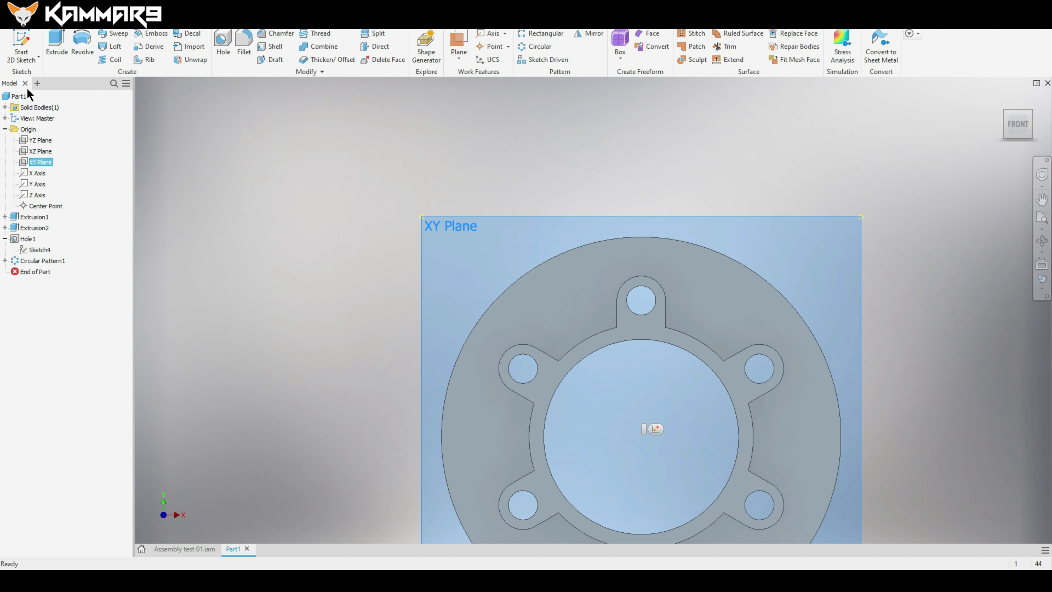
click(23, 40)
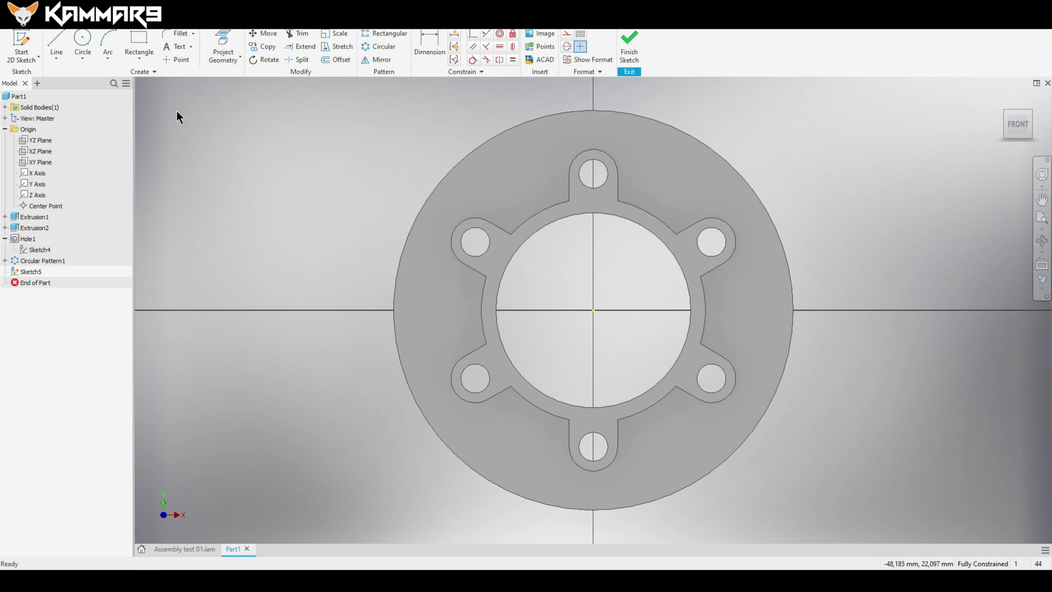
scroll(465, 313, down, 3)
scroll(514, 200, up, 6)
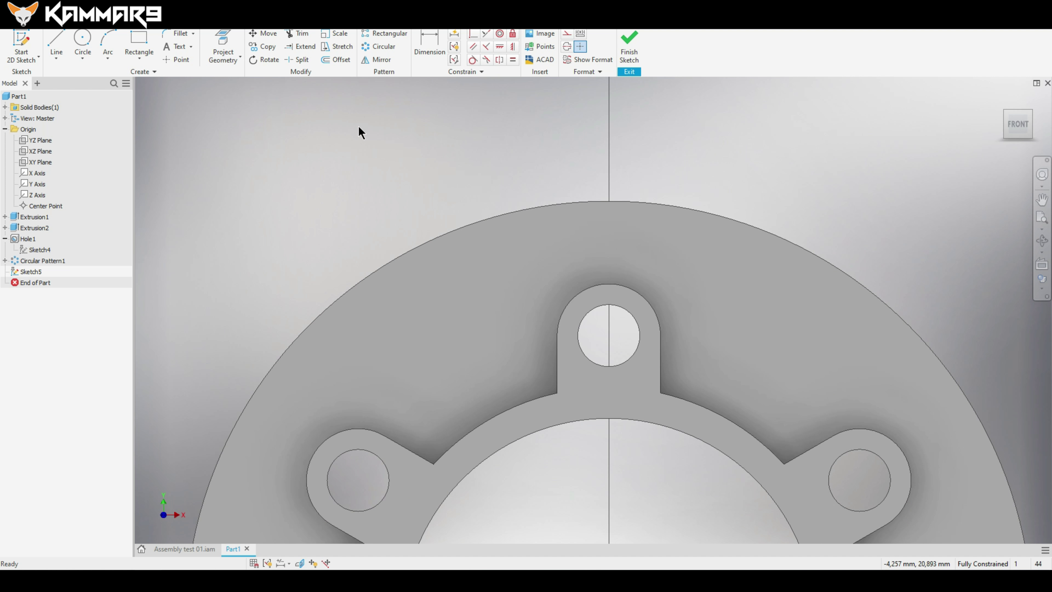
- Draw a vertical line from the ring's outer edge to its centre, and a second radial line to the edge about 23 degrees clockwise from vertical
click(55, 38)
scroll(617, 220, down, 2)
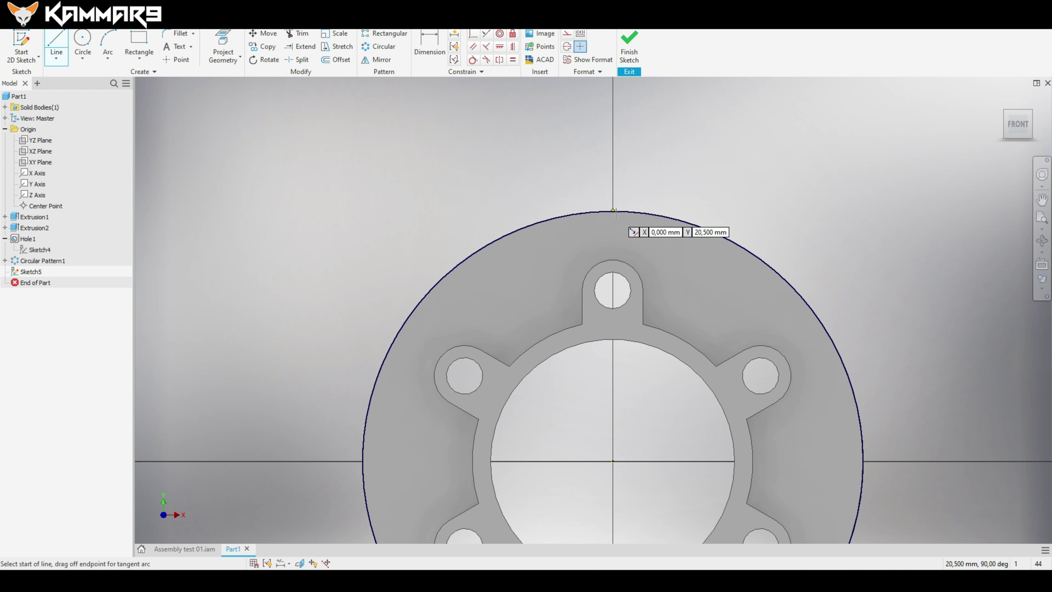
click(613, 212)
scroll(629, 251, down, 3)
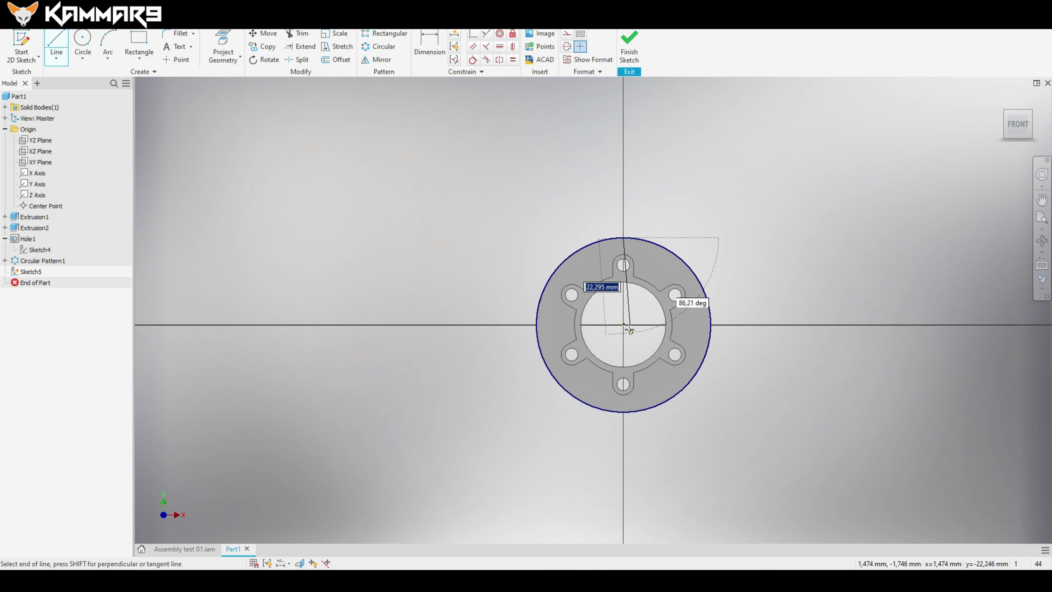
click(623, 324)
scroll(653, 256, up, 5)
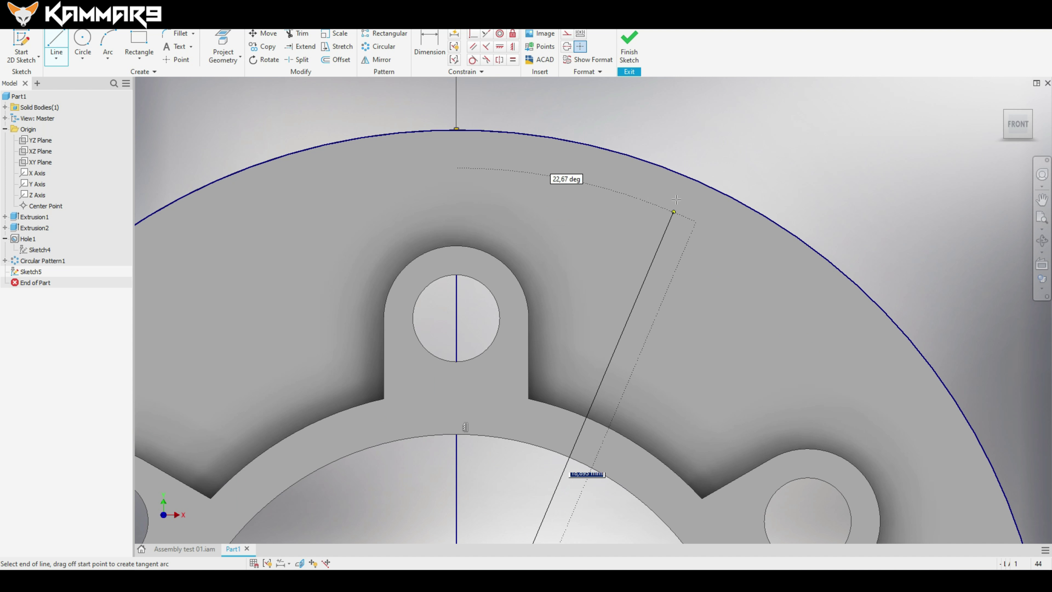
double_click(690, 177)
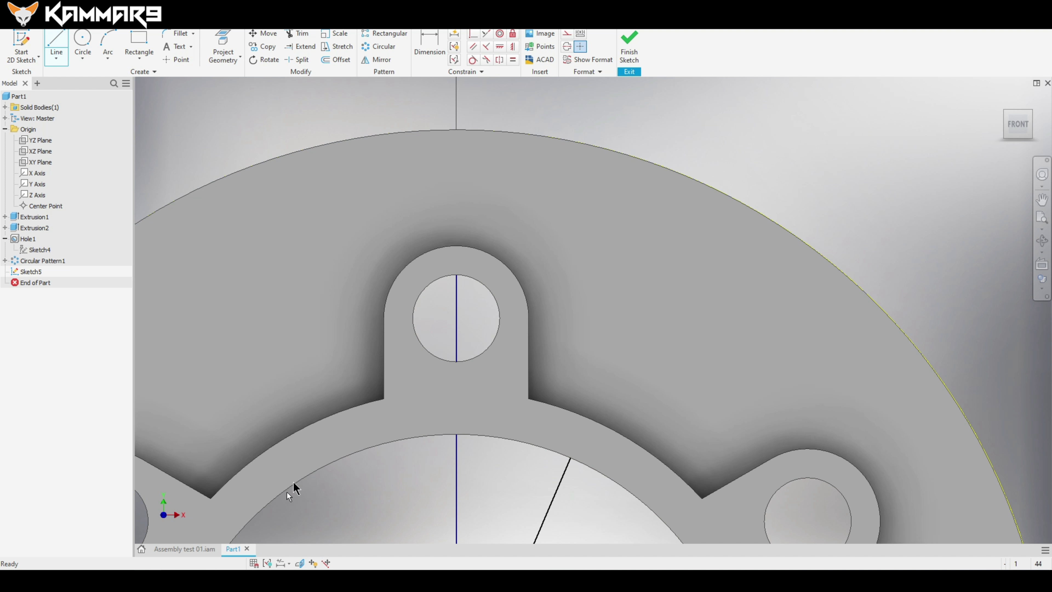
key(Escape)
- Convert both radial lines into construction lines
scroll(695, 329, down, 6)
click(677, 326)
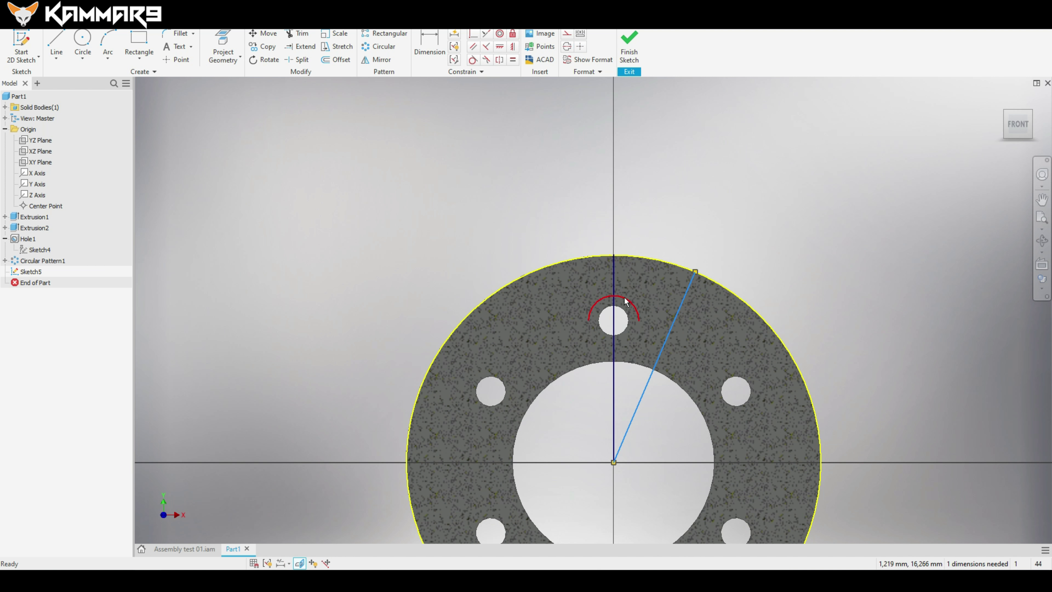
ctrl+click(618, 357)
click(567, 33)
click(746, 182)
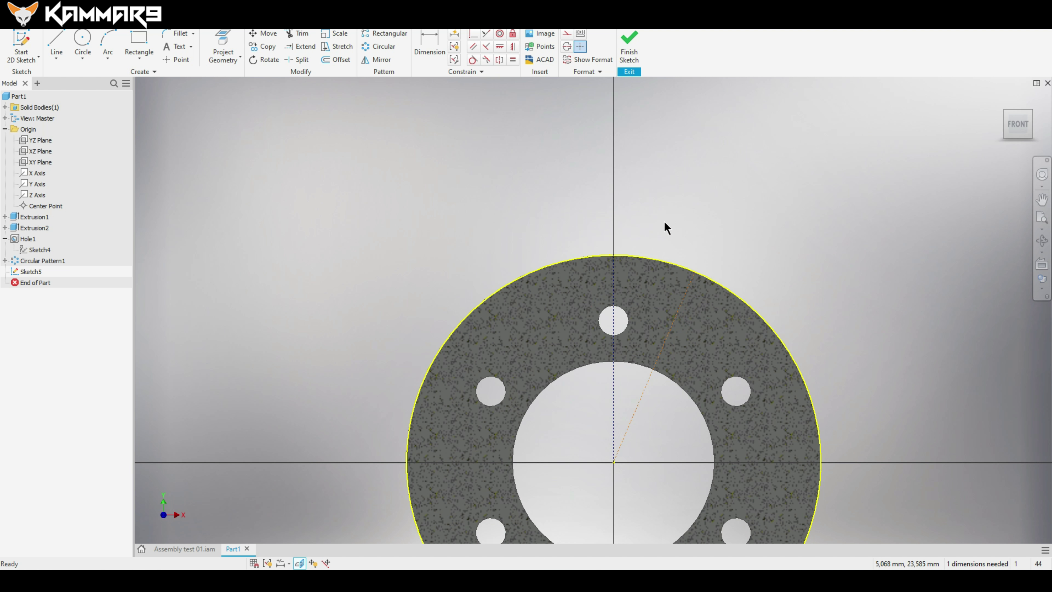
- Sketch two concentric circles centred on the vertical construction line about 18.1 mm above the origin, the inner one about 3.7 mm in diameter
click(613, 319)
scroll(612, 290, up, 4)
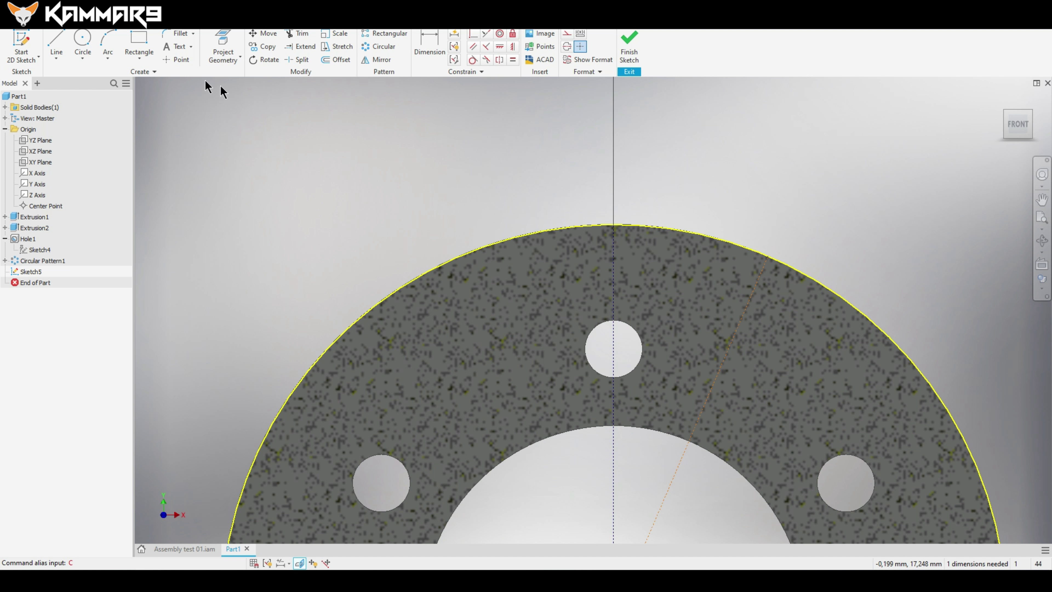
click(82, 37)
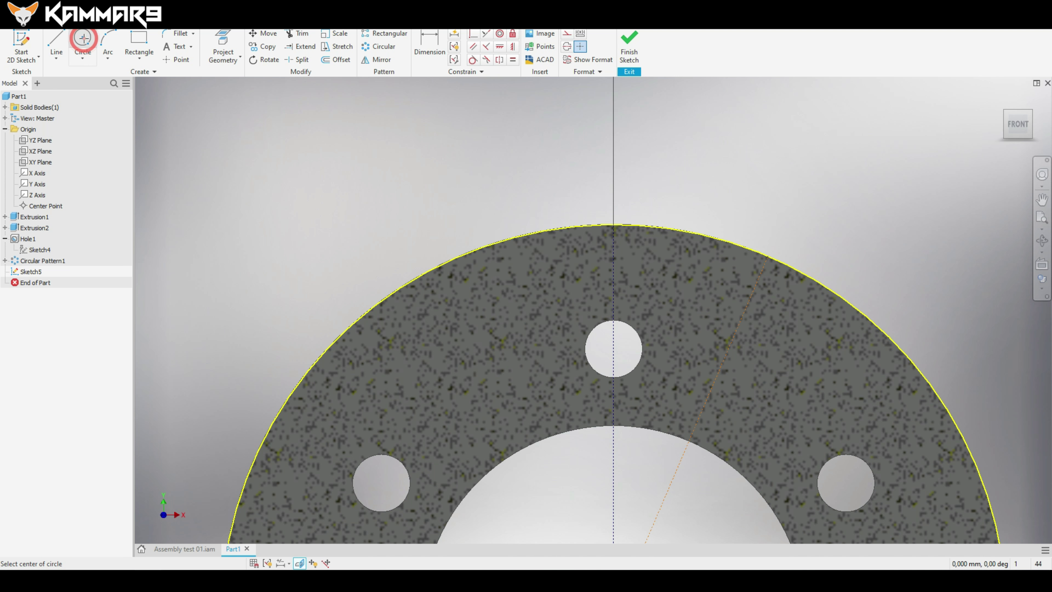
click(613, 270)
click(645, 207)
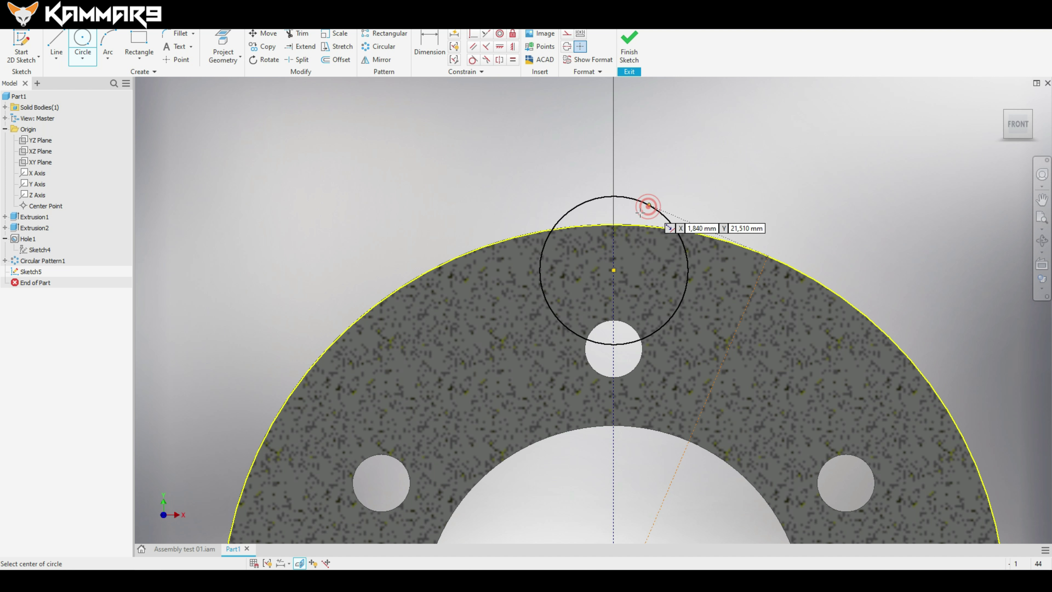
click(614, 270)
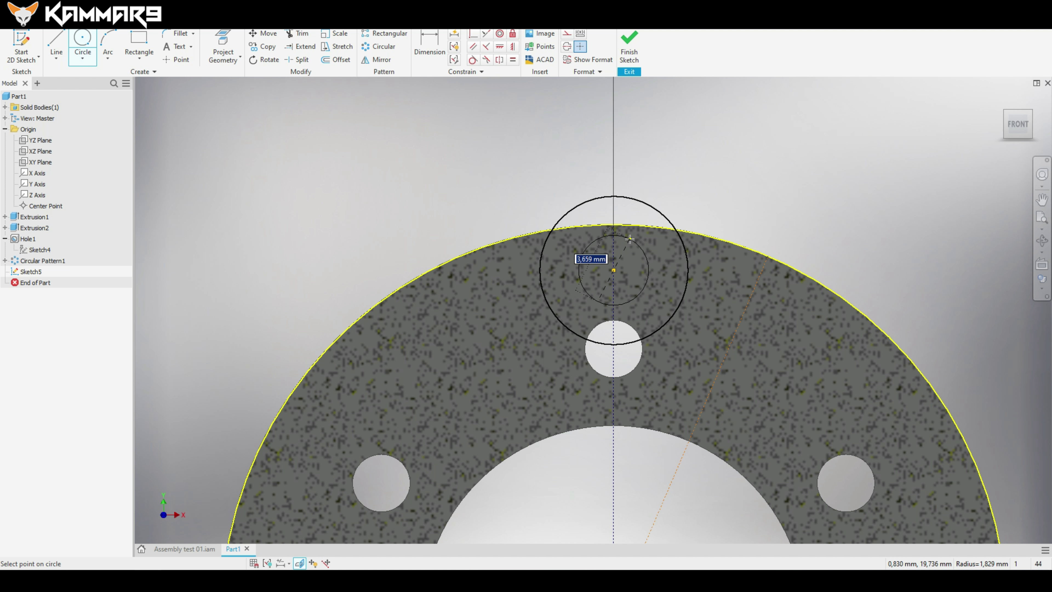
click(629, 239)
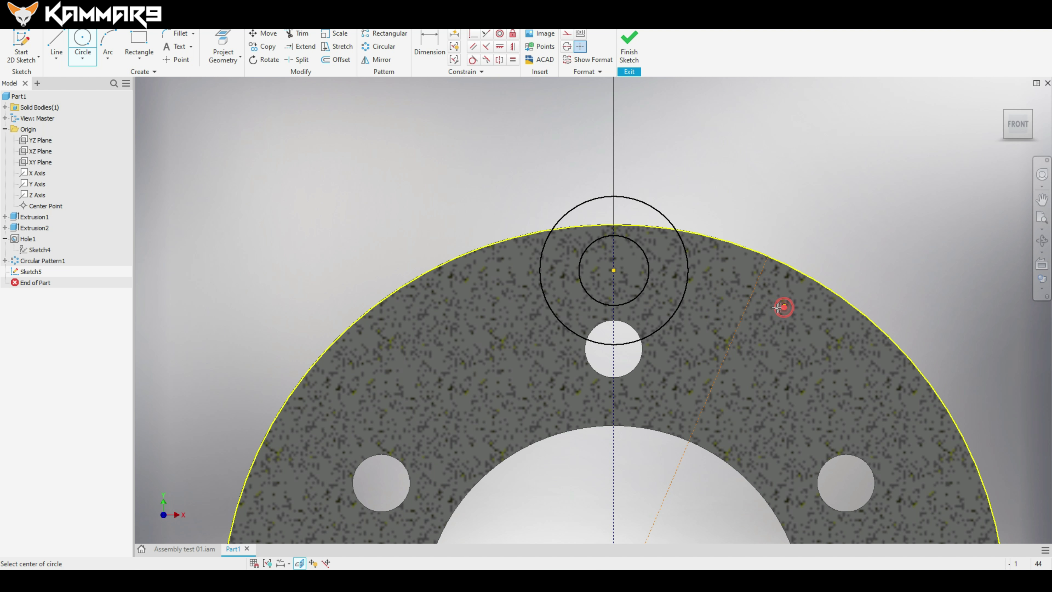
- Sketch a second pair of concentric circles centred on the slanted construction line, with the larger one crossing the ring's outer edge
click(785, 307)
click(742, 319)
click(764, 239)
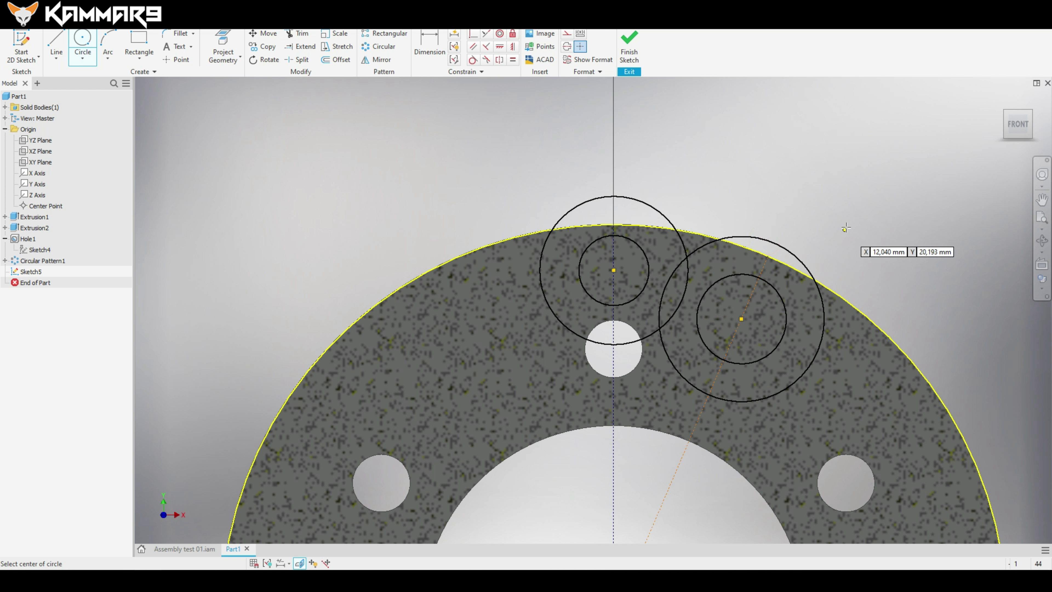
key(Escape)
scroll(770, 198, up, 2)
scroll(655, 255, down, 3)
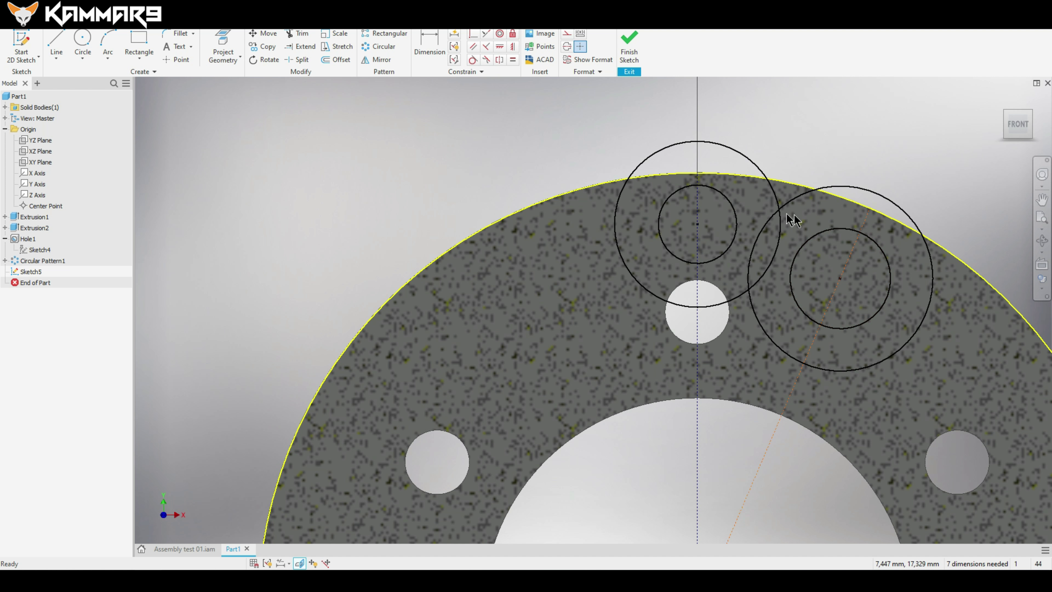
- Enlarge the slanted pair's inner circle slightly and try a coincident constraint between it and the upper pair's outer circle
drag(793, 260, 787, 258)
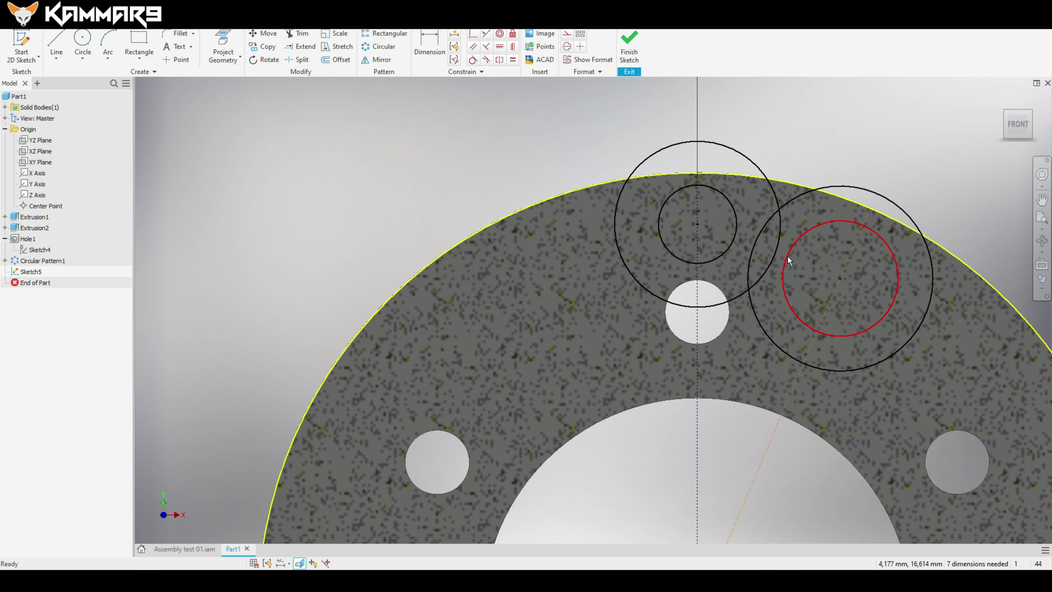
ctrl+click(778, 248)
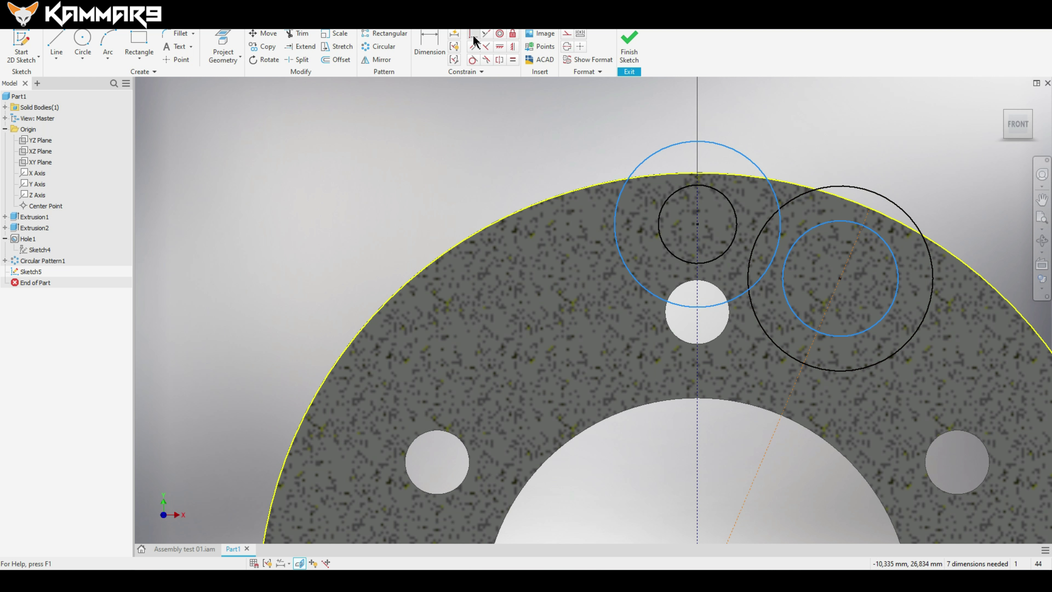
click(474, 36)
click(243, 102)
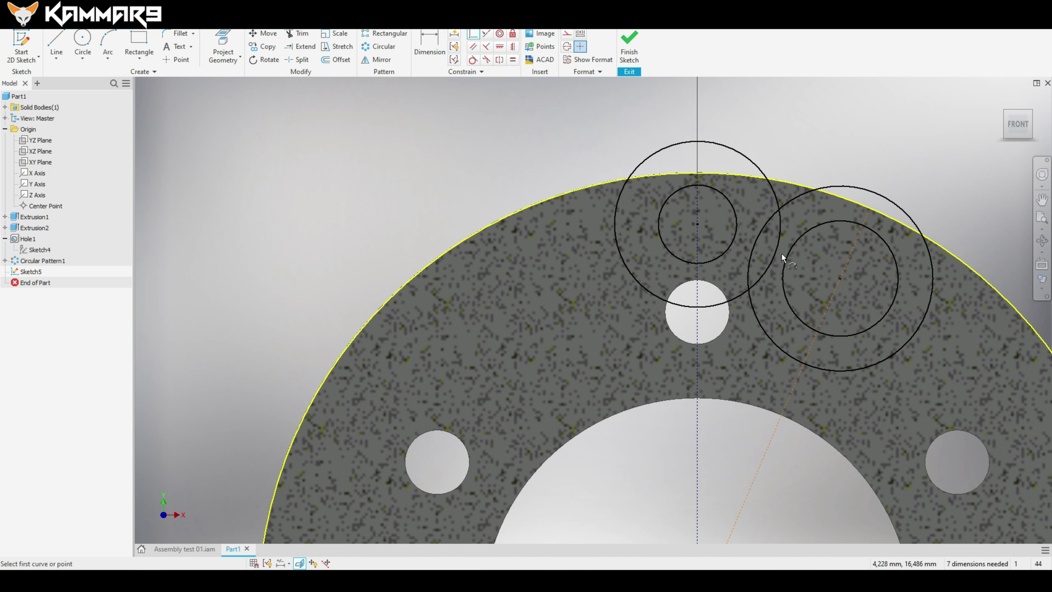
- Make each pair's outer circle tangent to the inner circle of the other pair
click(472, 59)
click(773, 258)
click(785, 258)
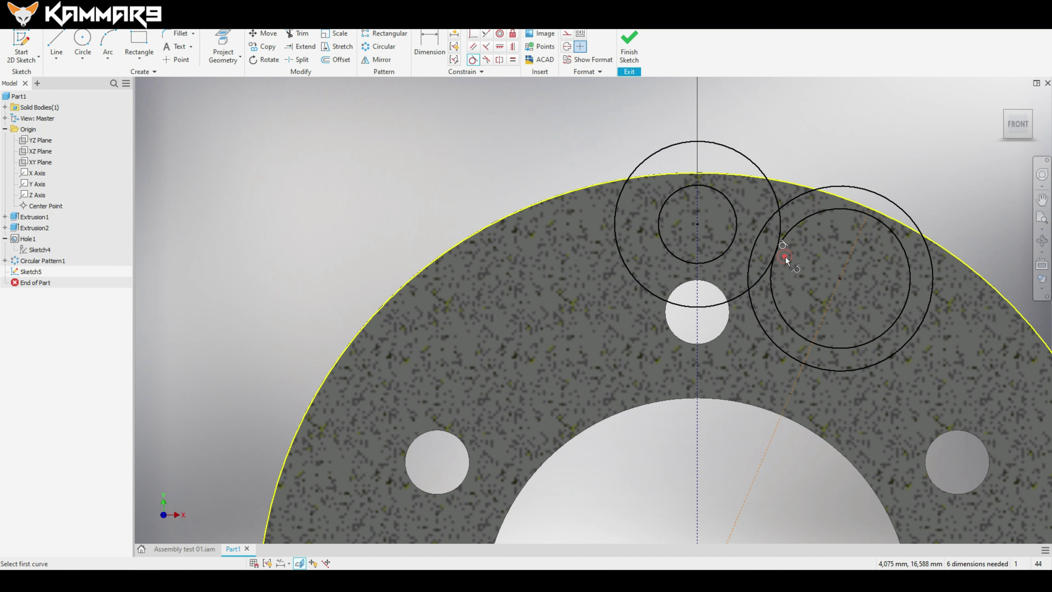
click(759, 237)
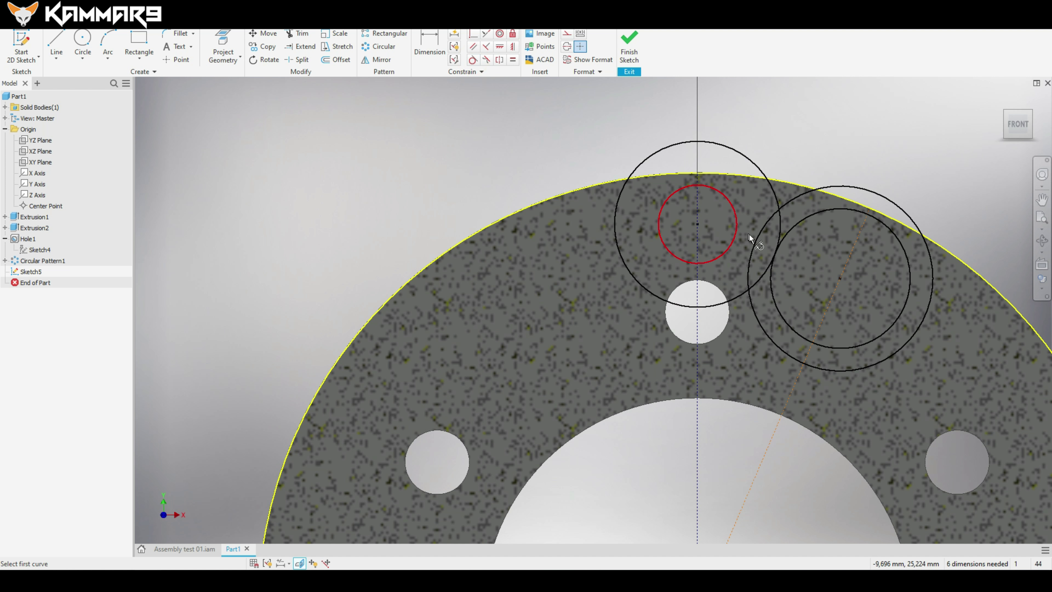
click(738, 237)
key(Escape)
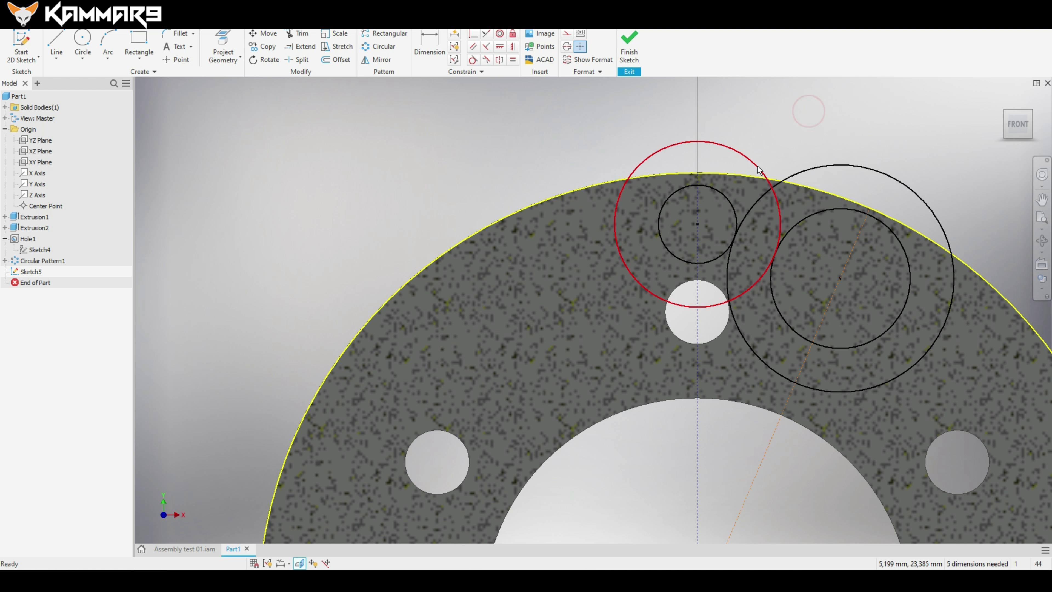
- Apply an equal constraint to the outer circles of the two pairs
click(758, 167)
ctrl+click(833, 171)
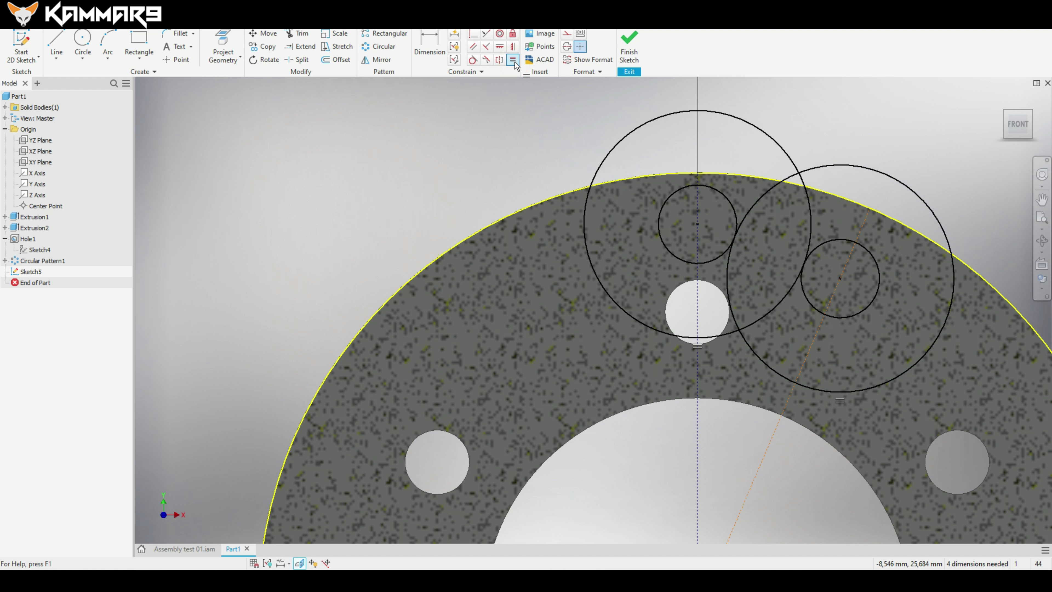
click(513, 59)
- Try to add an equal constraint between the two inner circles
click(733, 208)
click(805, 256)
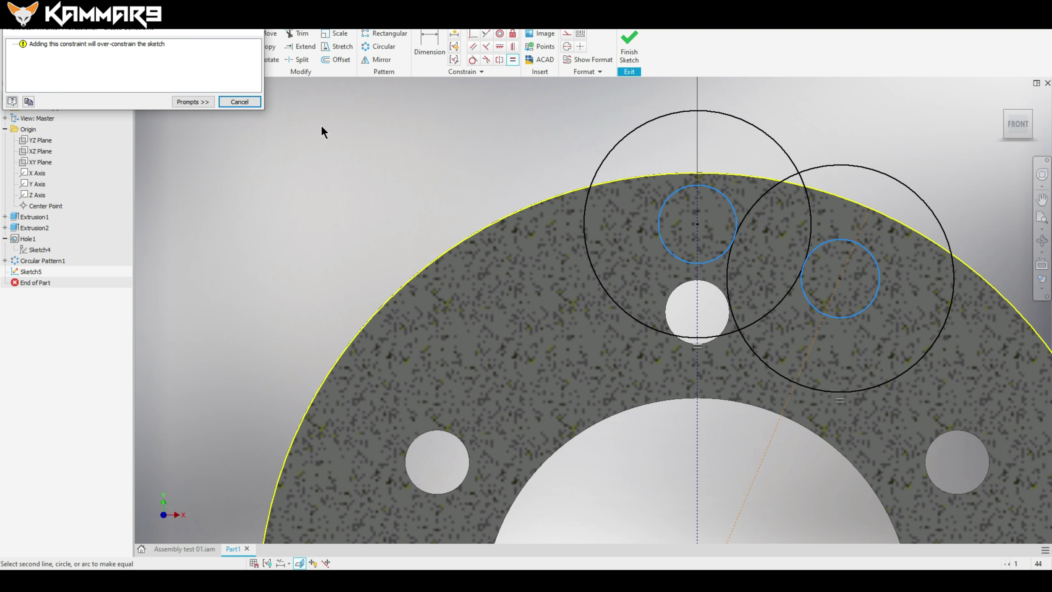
key(Escape)
click(463, 130)
- Dimension the upper pair's inner circle to a diameter of 4.5 mm
drag(713, 261, 725, 197)
key(d)
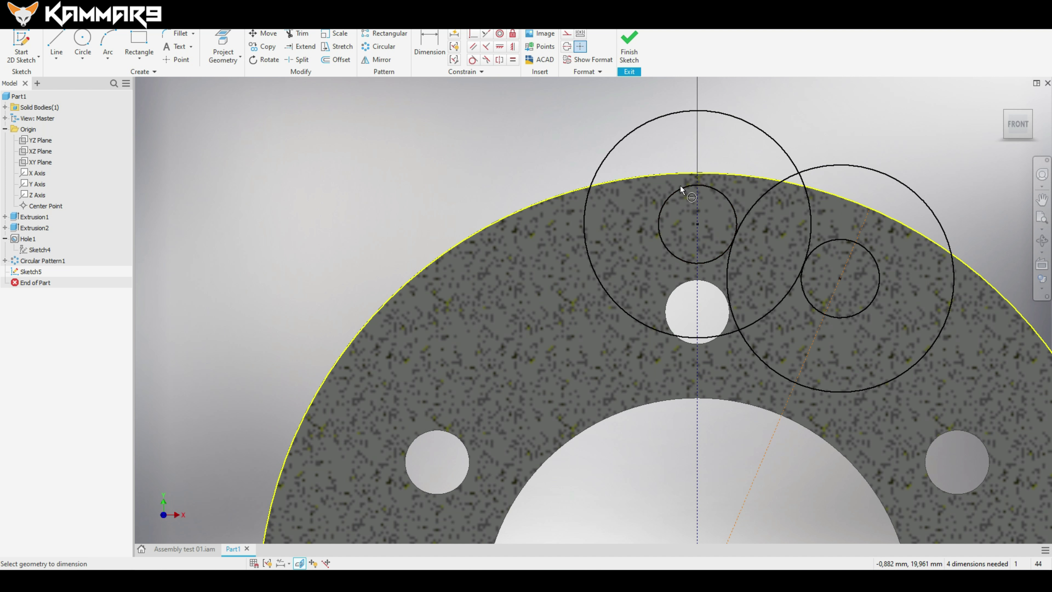
click(725, 196)
click(813, 126)
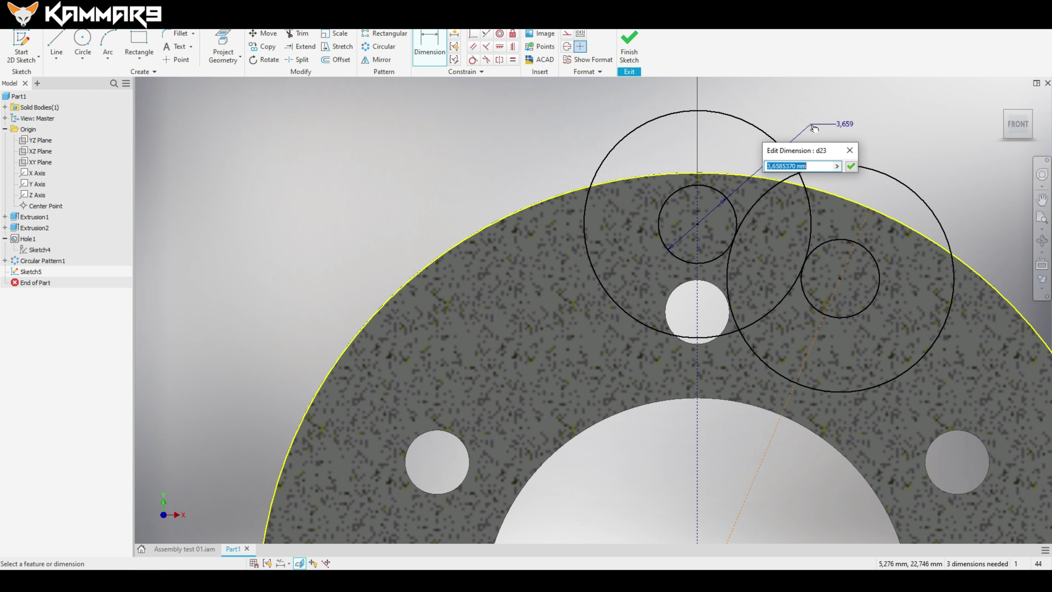
text(4,5)
key(Return)
scroll(821, 159, down, 3)
key(Escape)
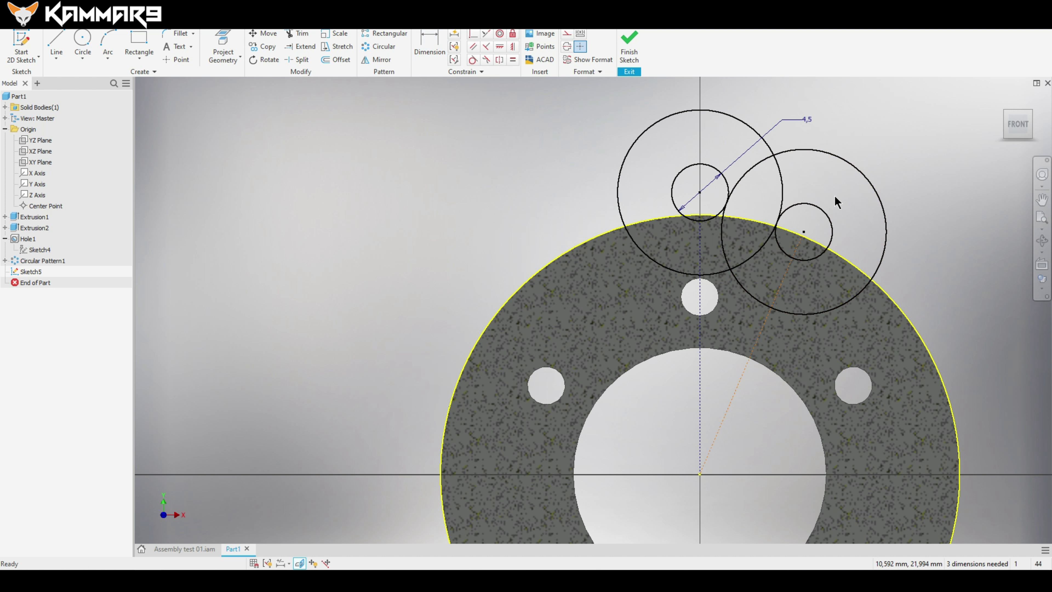
- Move the upper circle pair down the vertical axis and dimension its centre 19 mm above the ring's centre
drag(700, 193, 701, 243)
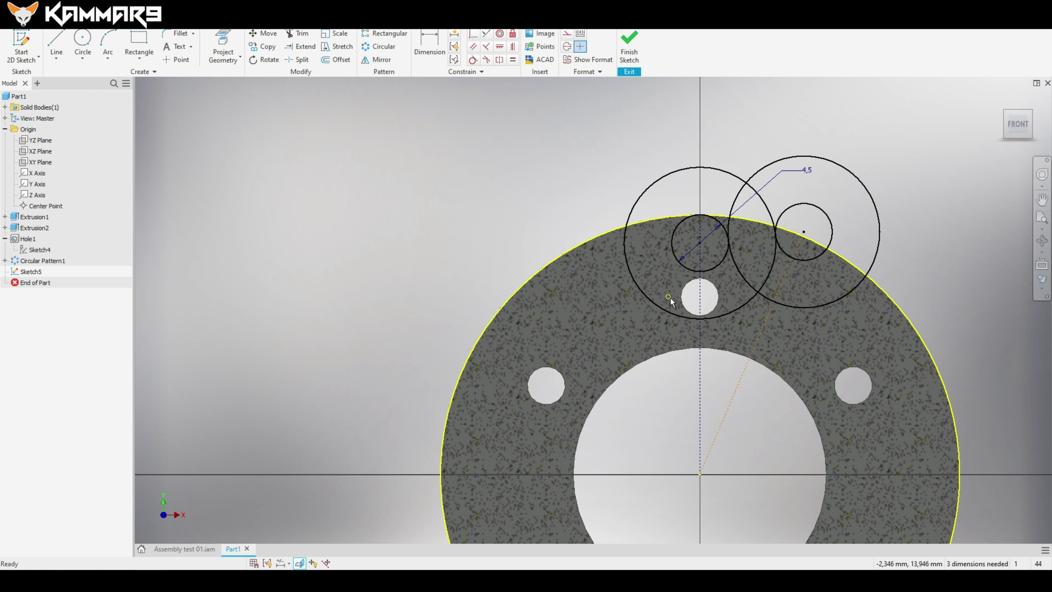
key(d)
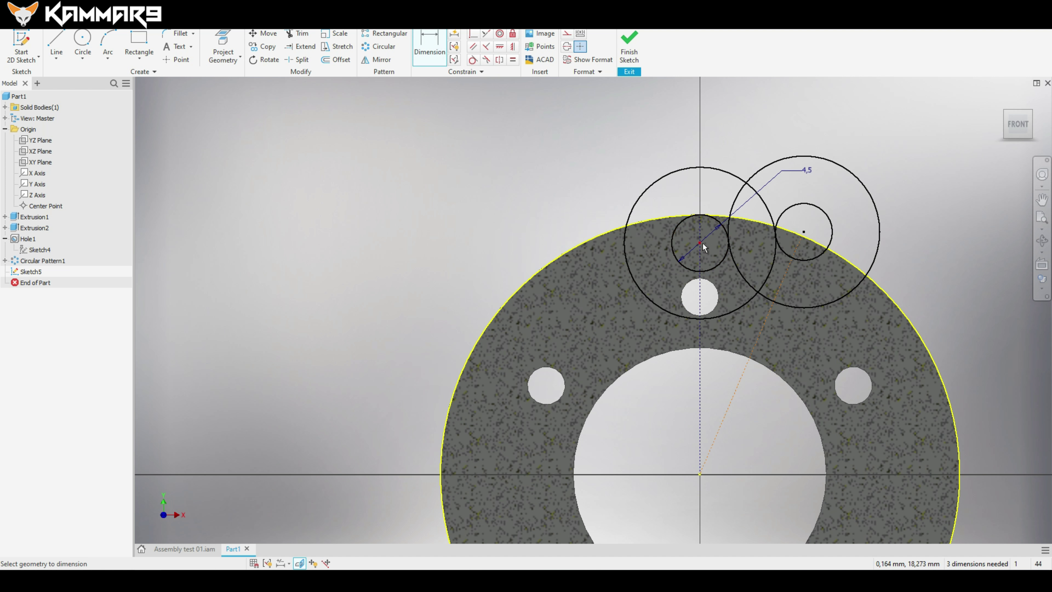
click(701, 475)
click(375, 424)
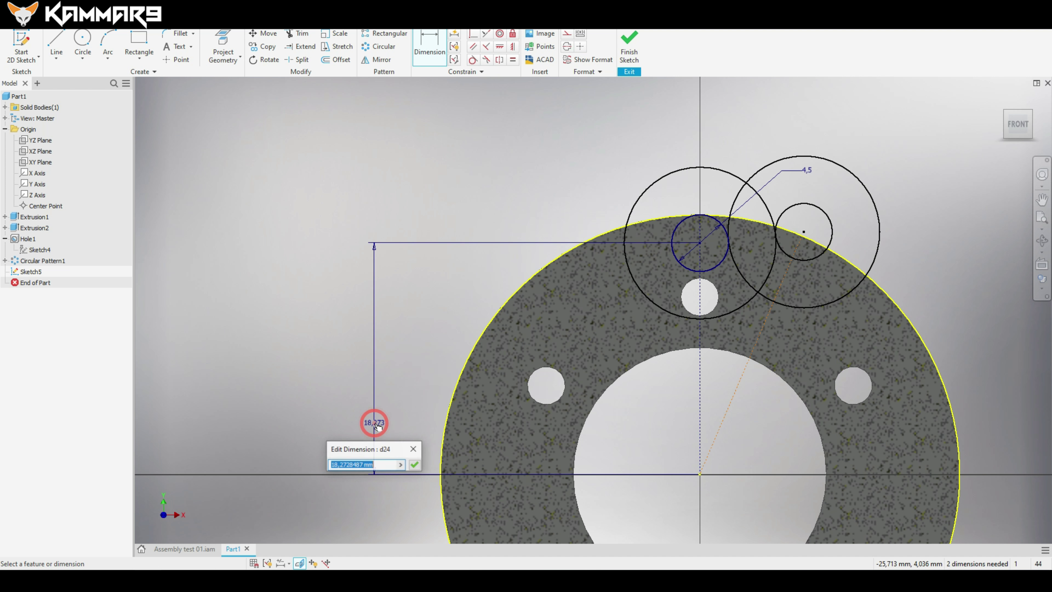
text(19)
key(Return)
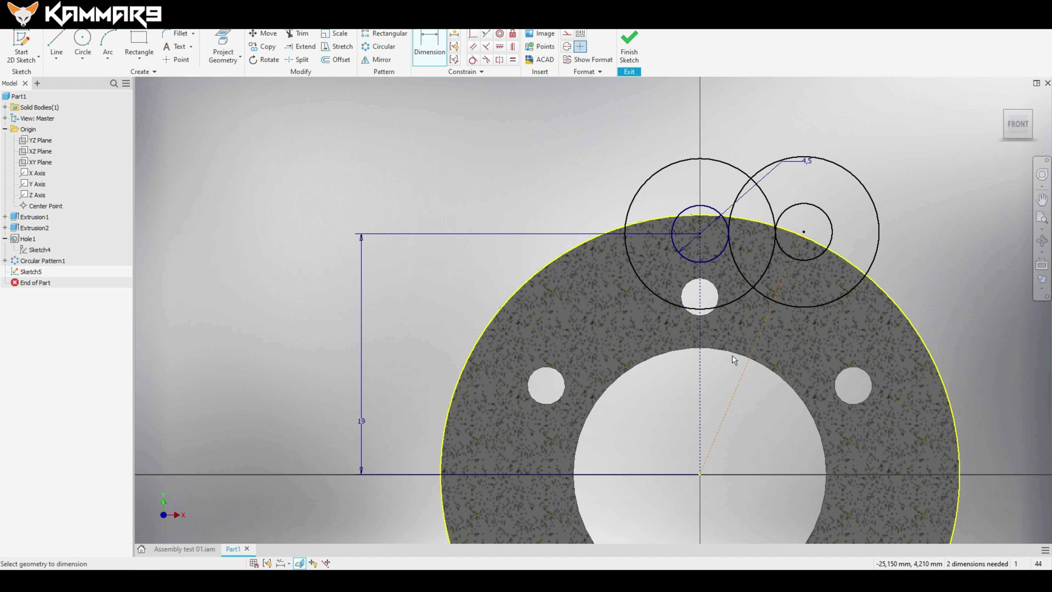
key(Escape)
- Move the slanted circle pair inward and connect the centres of the two pairs with a construction line
drag(808, 230, 874, 274)
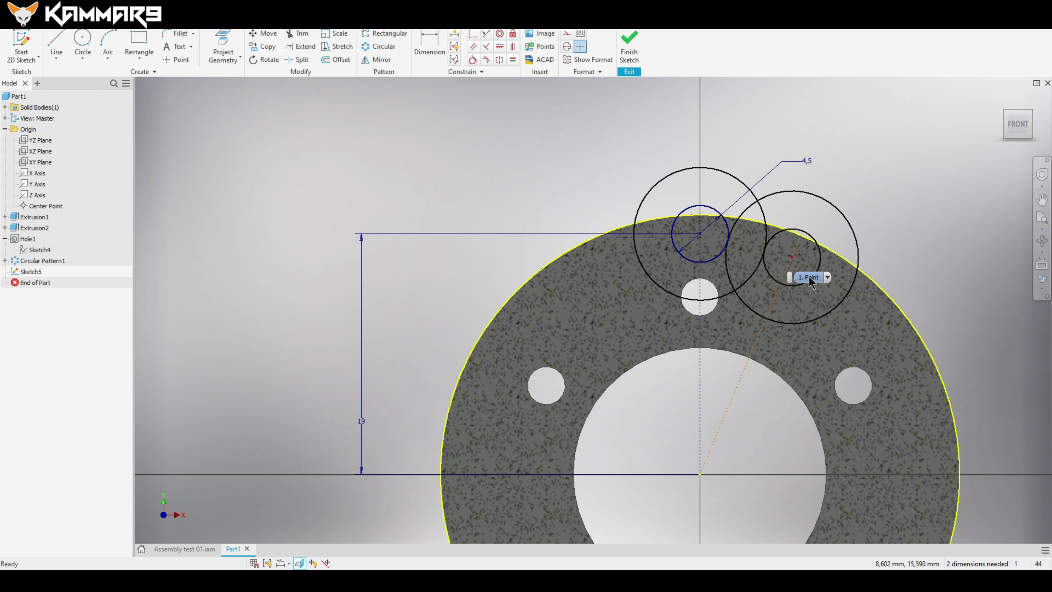
scroll(778, 289, up, 3)
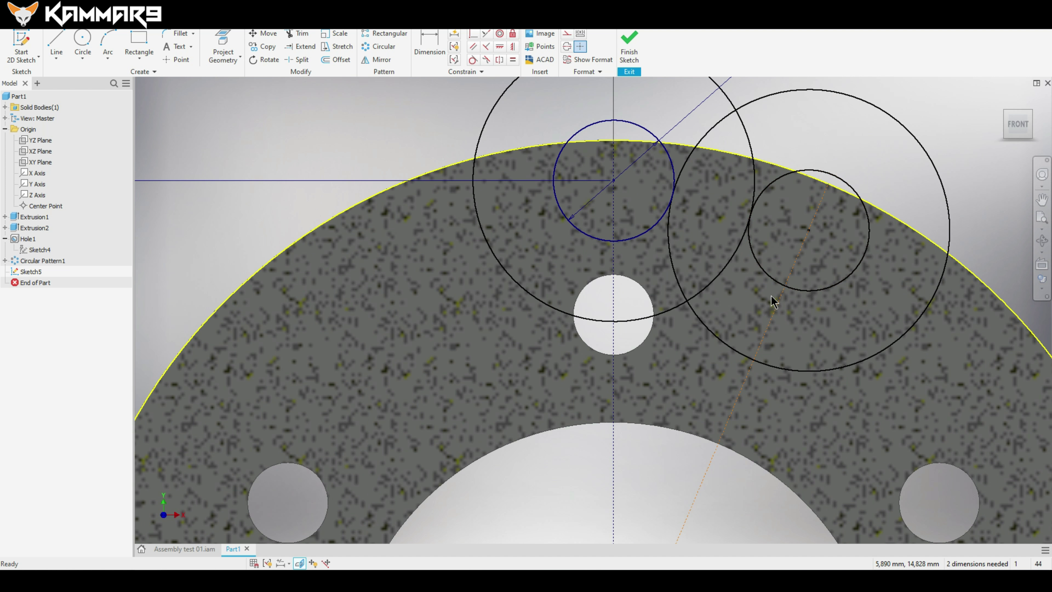
key(l)
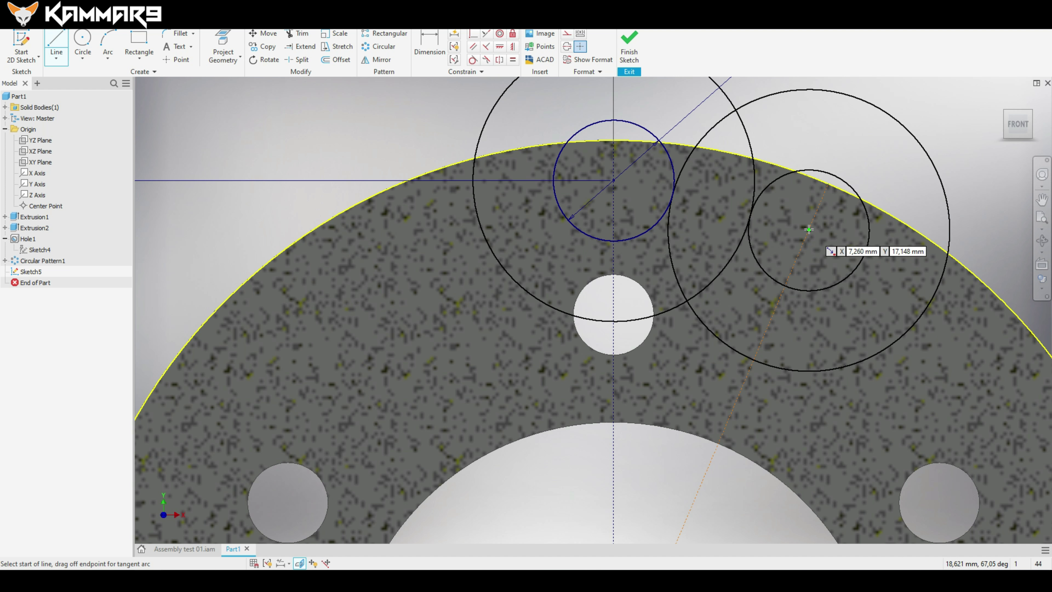
click(809, 230)
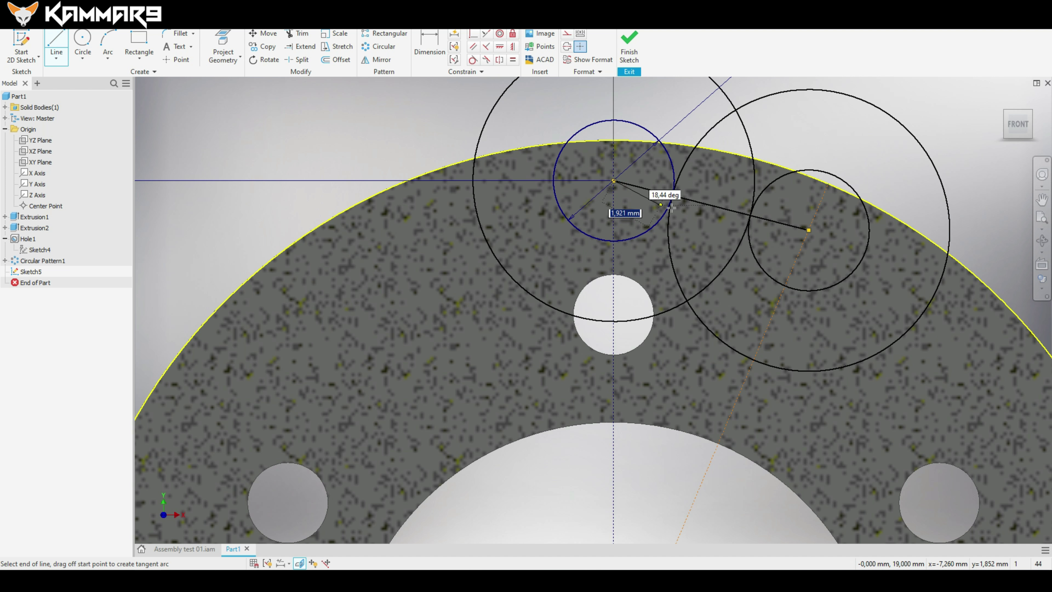
click(613, 181)
key(Escape)
click(704, 205)
click(567, 33)
click(819, 127)
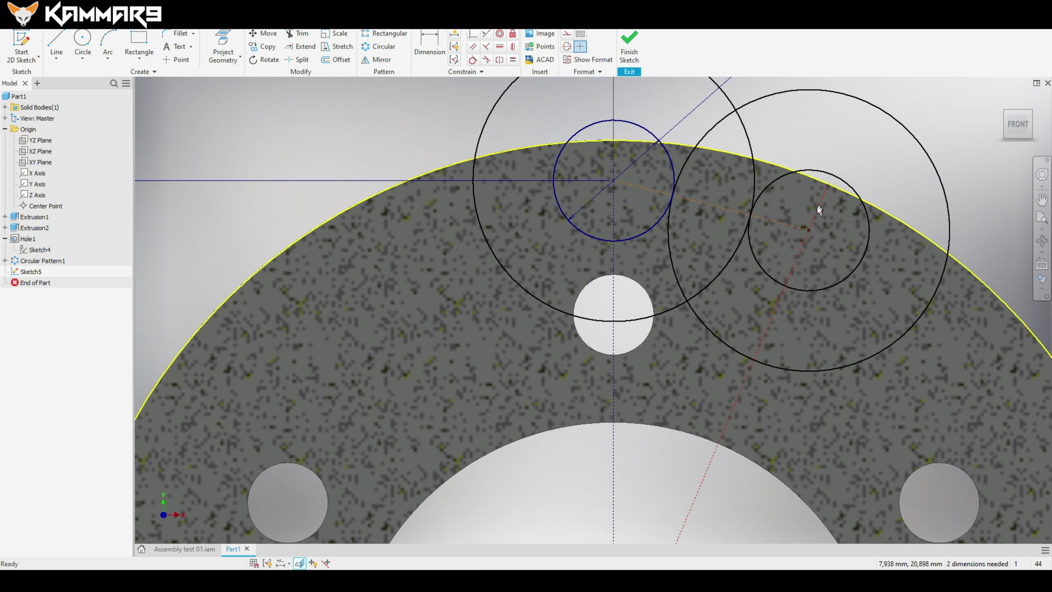
- Dimension the slanted pair's centre at an aligned distance of 19 mm from the ring's centre
click(810, 232)
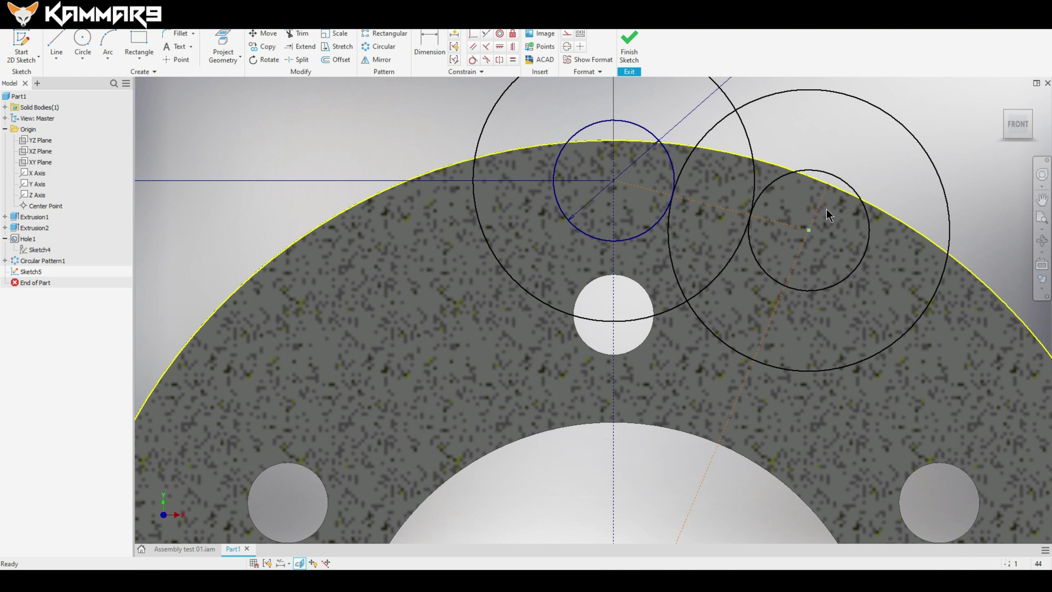
key(d)
scroll(822, 245, down, 5)
scroll(795, 355, up, 2)
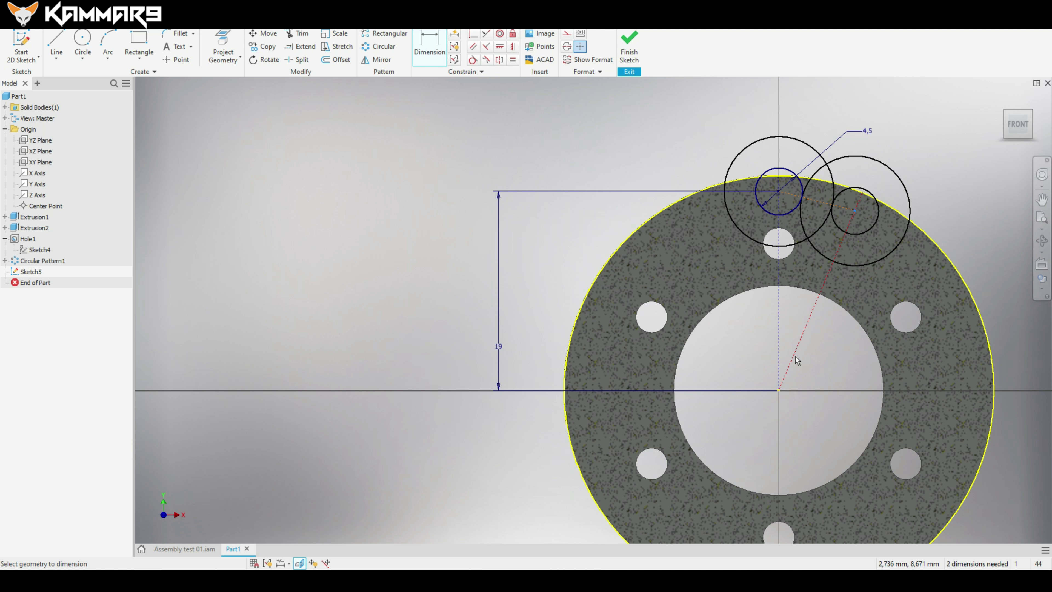
click(781, 393)
click(829, 318)
click(829, 318)
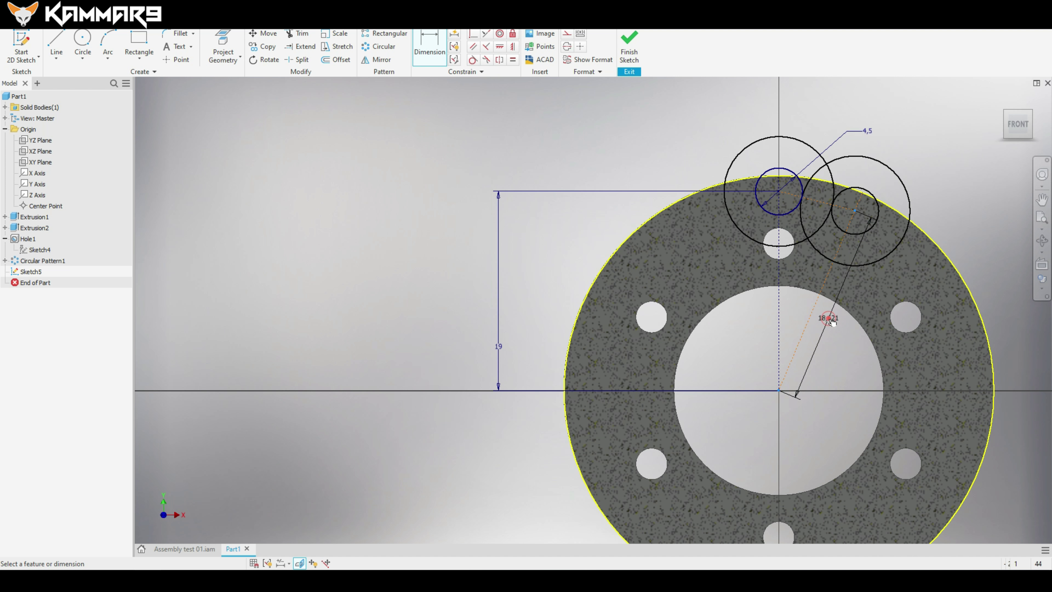
text(19)
key(Return)
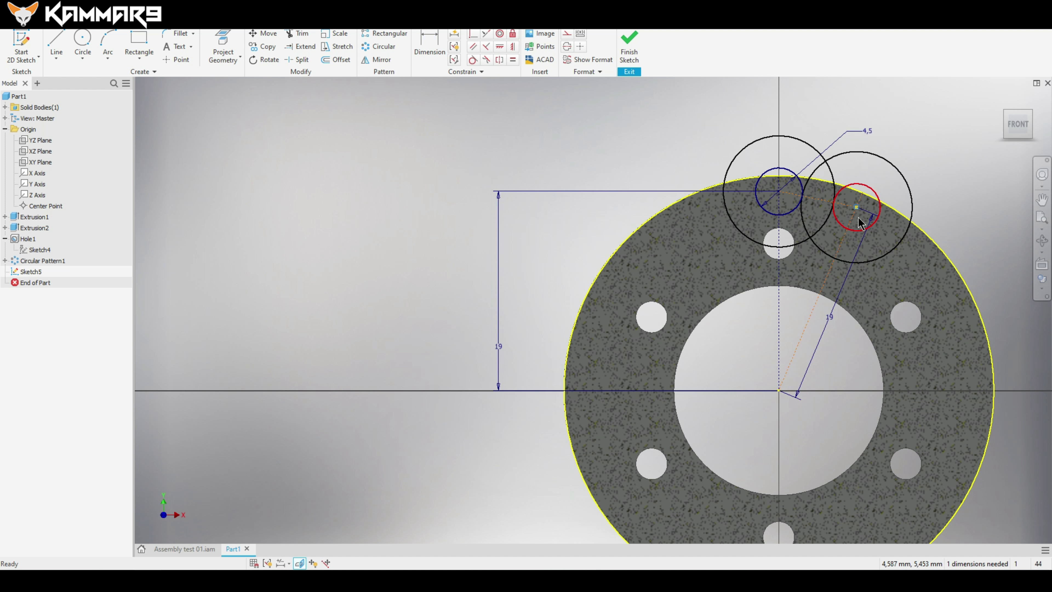
- Dimension the angle between the vertical centreline and the slanted construction line as 18 degrees
scroll(805, 200, up, 3)
mouse_move(905, 218)
mouse_down()
mouse_move(918, 231)
mouse_move(895, 216)
mouse_up()
click(959, 101)
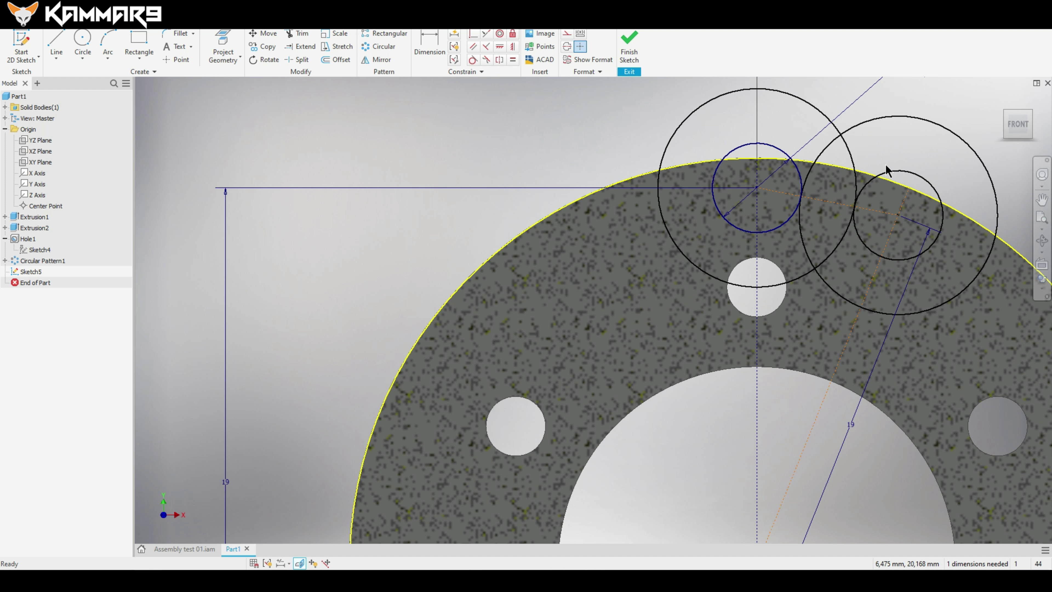
scroll(804, 347, down, 4)
scroll(805, 412, up, 5)
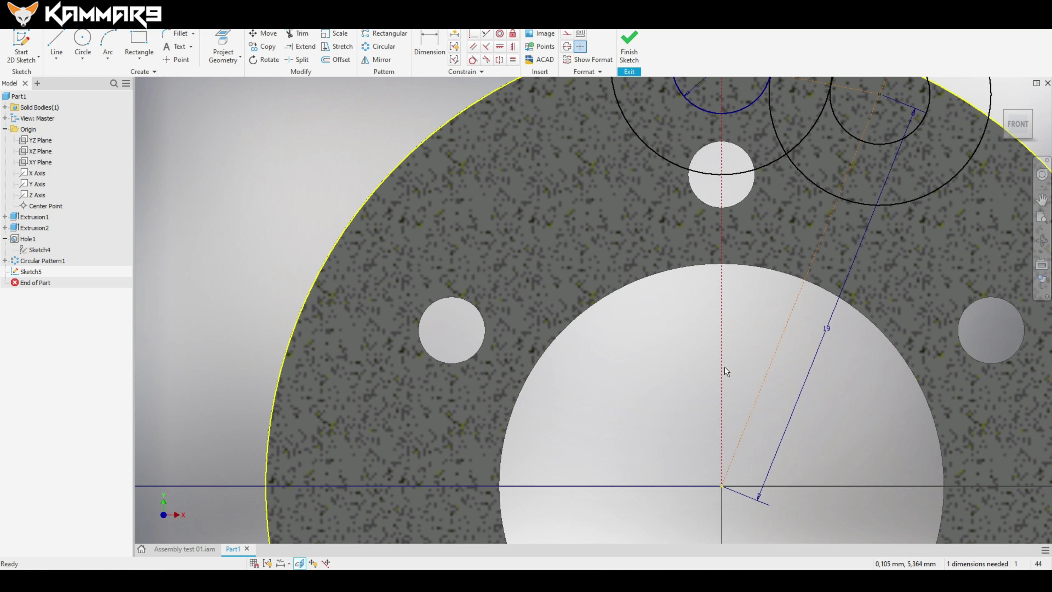
click(429, 46)
click(721, 392)
click(756, 395)
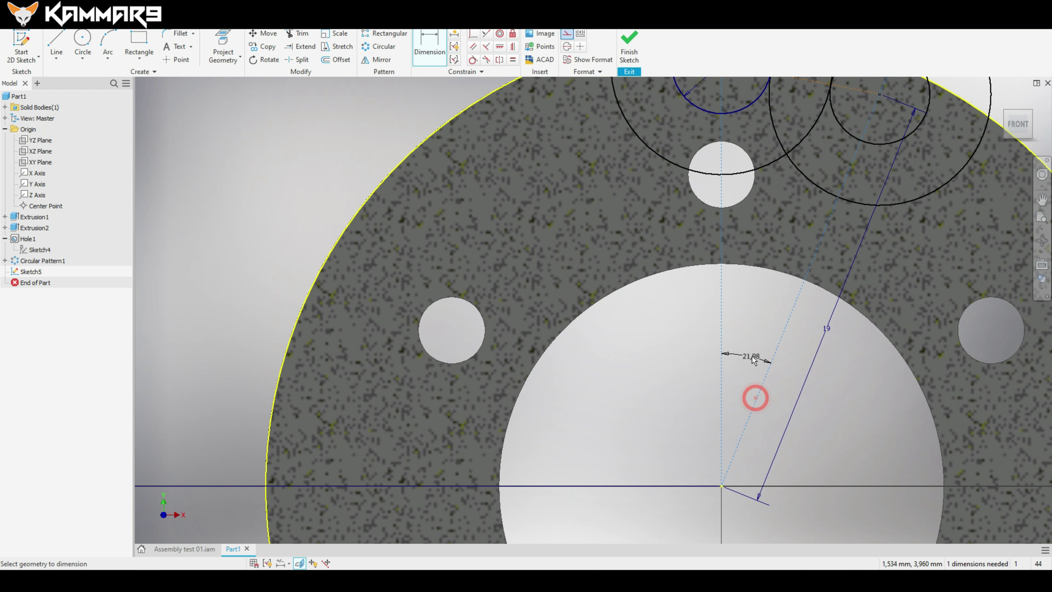
click(751, 349)
text(18)
key(Return)
scroll(746, 398, down, 3)
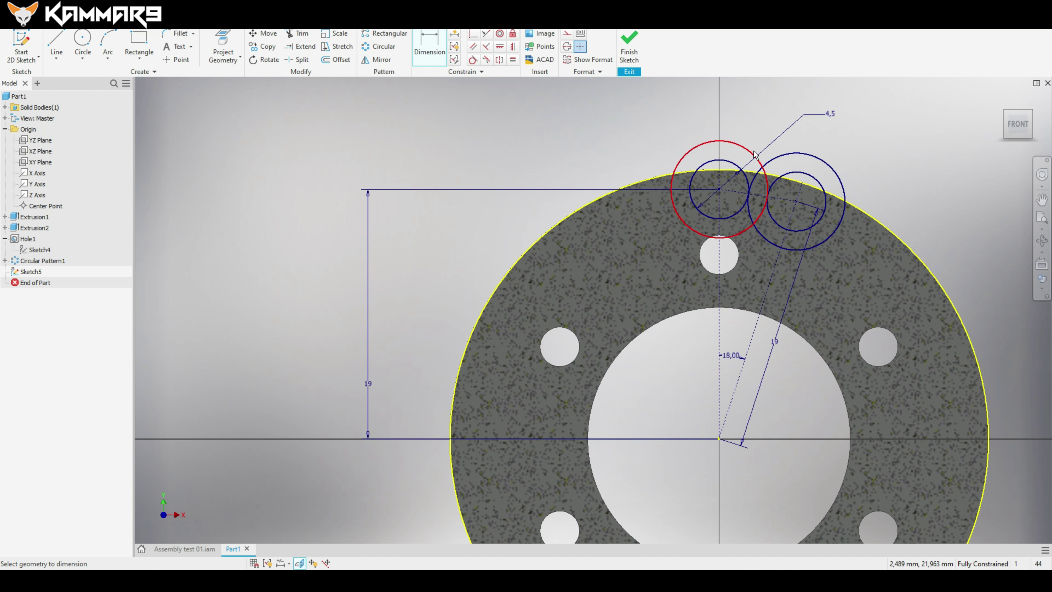
- Try the slanted pair's two circles as construction geometry and return them to normal lines
scroll(902, 139, up, 4)
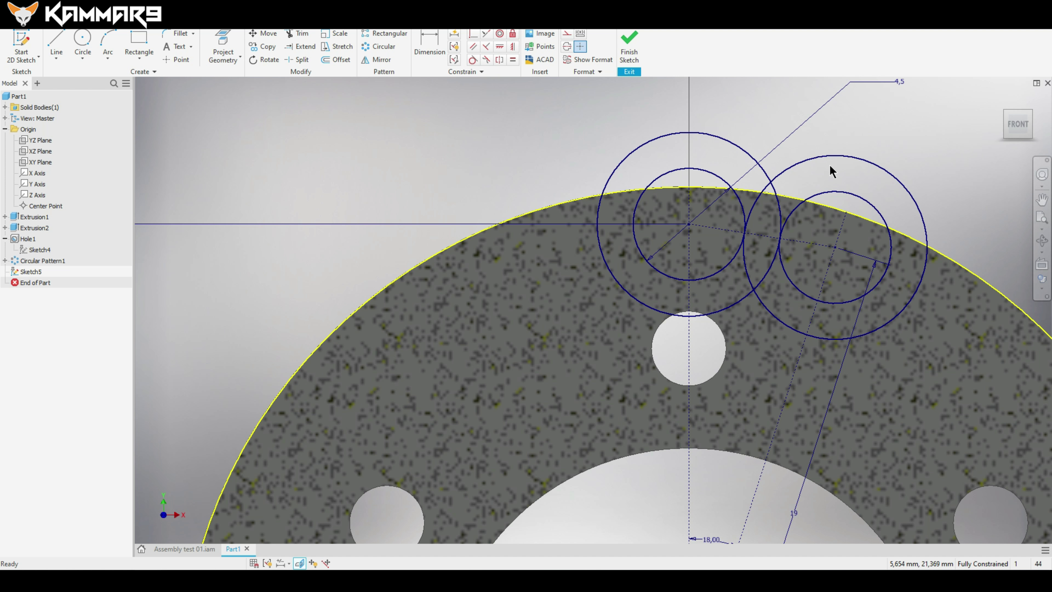
click(837, 191)
ctrl+click(841, 156)
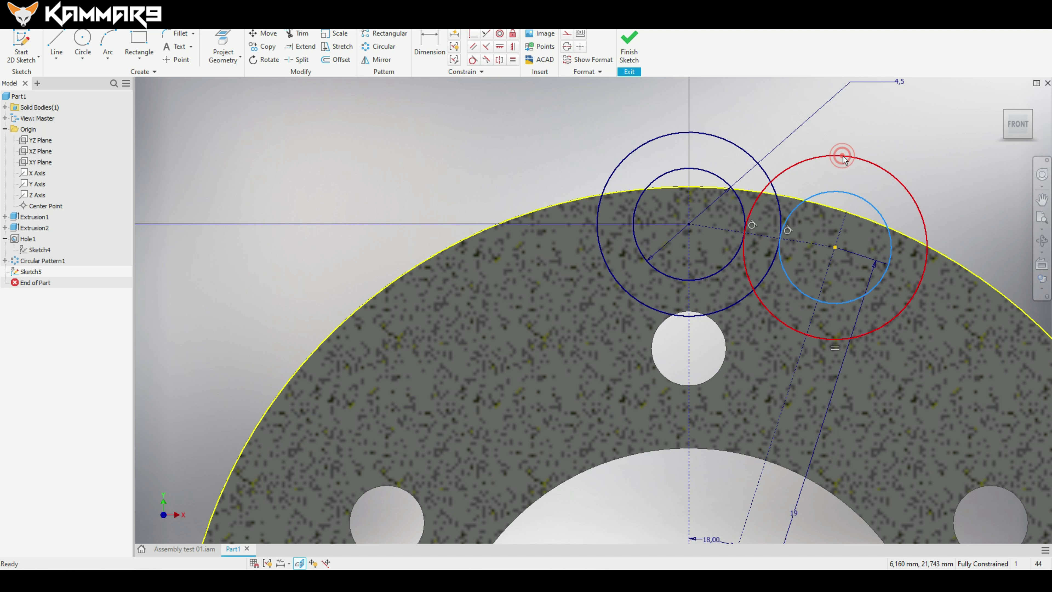
click(567, 34)
click(891, 155)
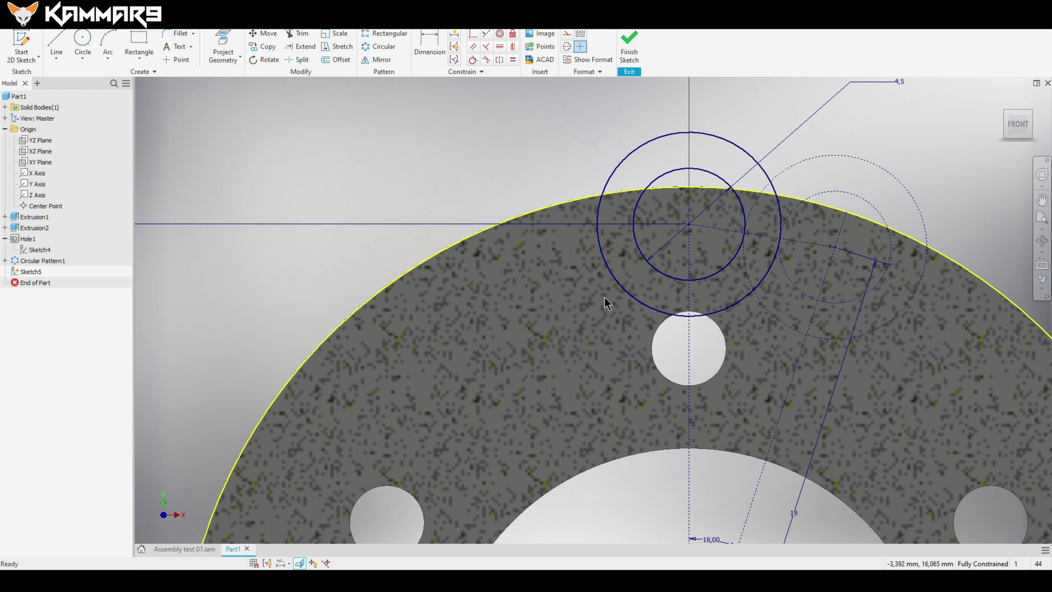
click(776, 319)
ctrl+click(806, 296)
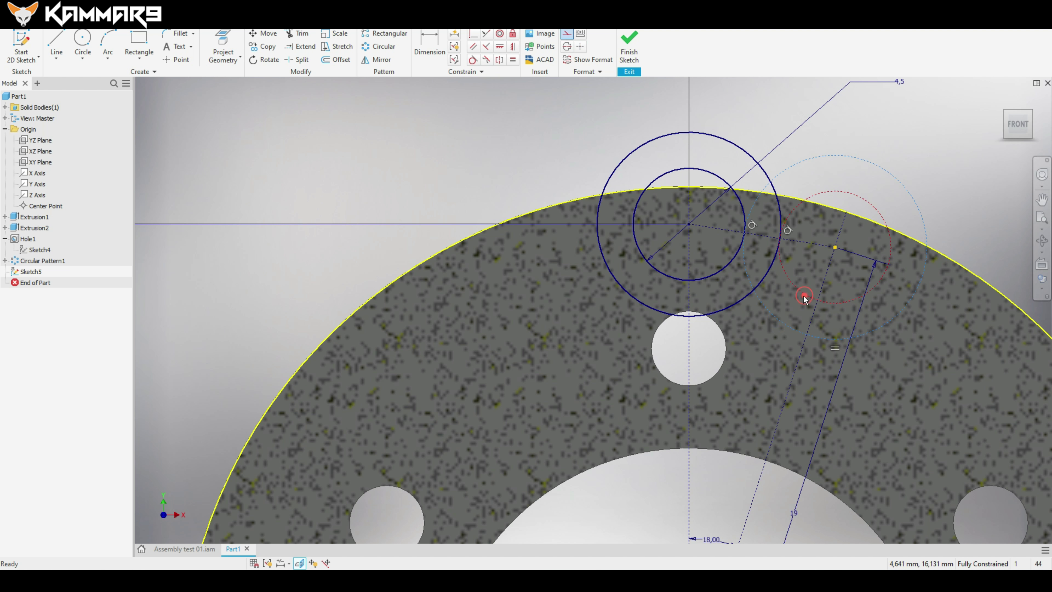
click(567, 34)
- Mirror the slanted pair's two circles across the vertical centreline and finish the sketch
click(863, 198)
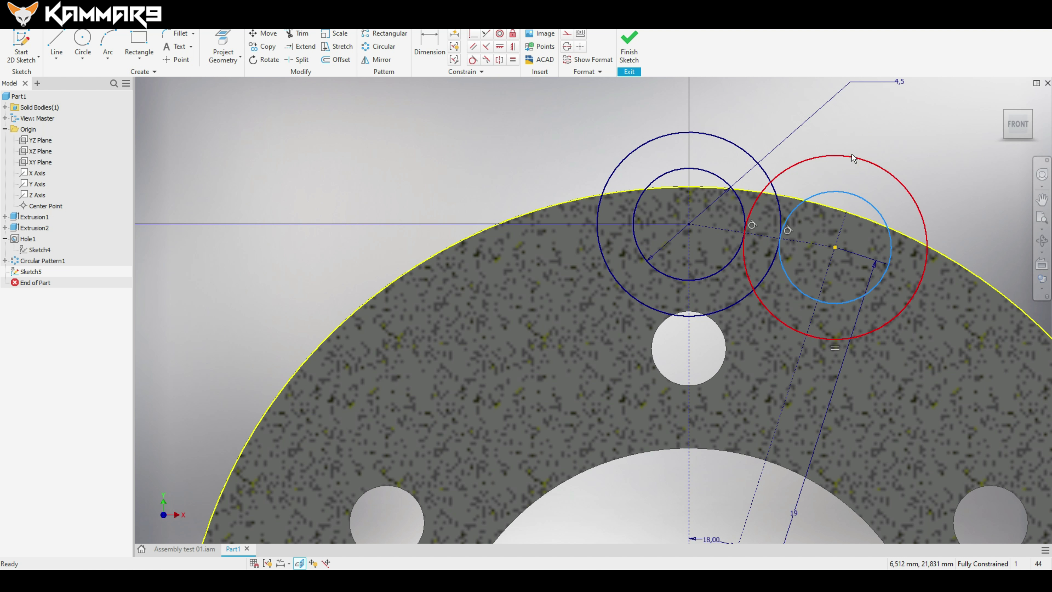
ctrl+click(854, 158)
click(376, 59)
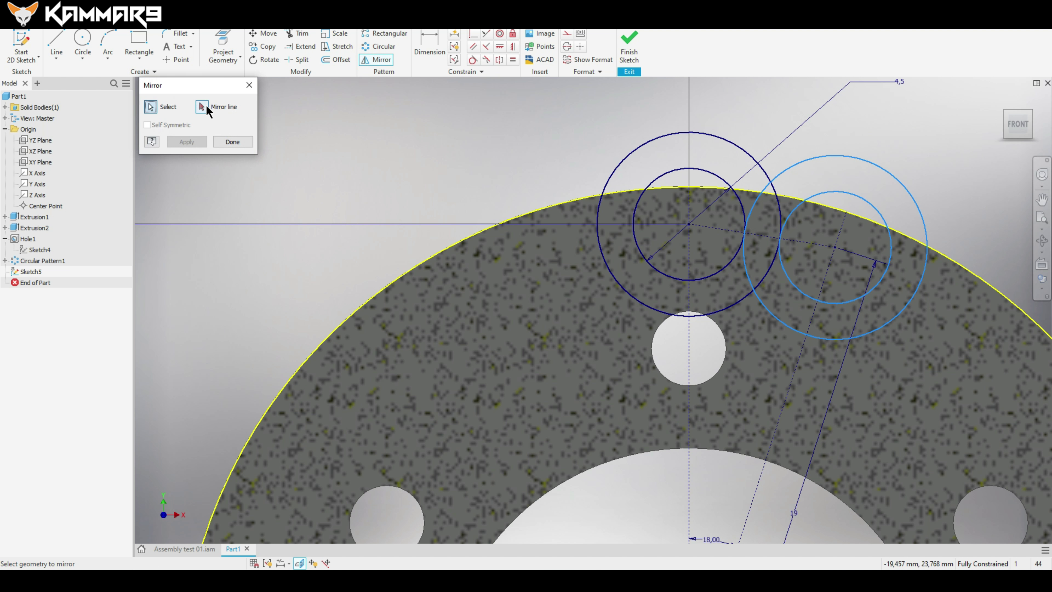
click(206, 110)
click(689, 343)
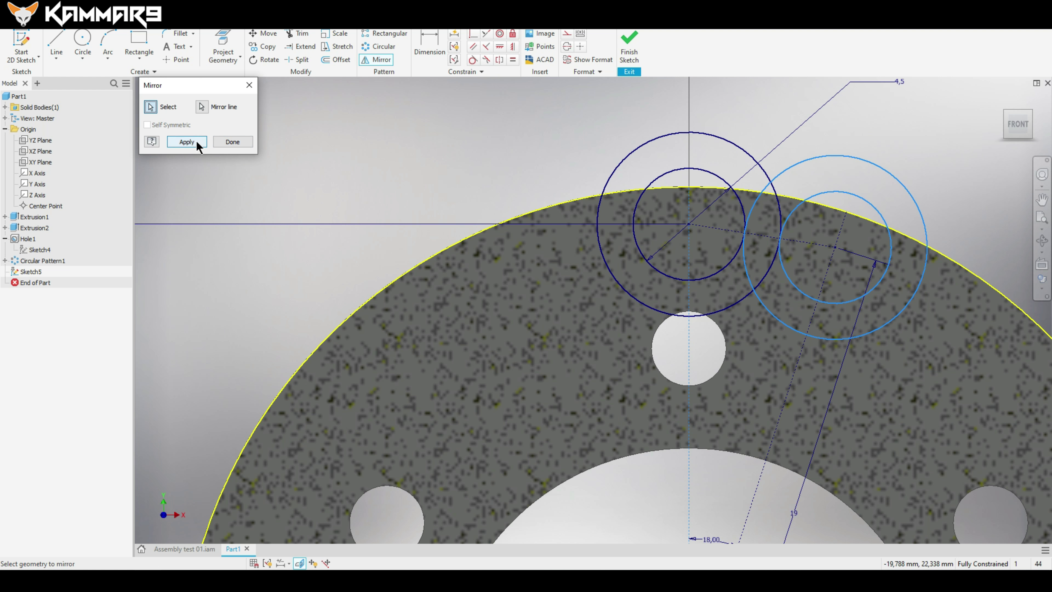
click(187, 142)
click(232, 142)
scroll(623, 126, down, 2)
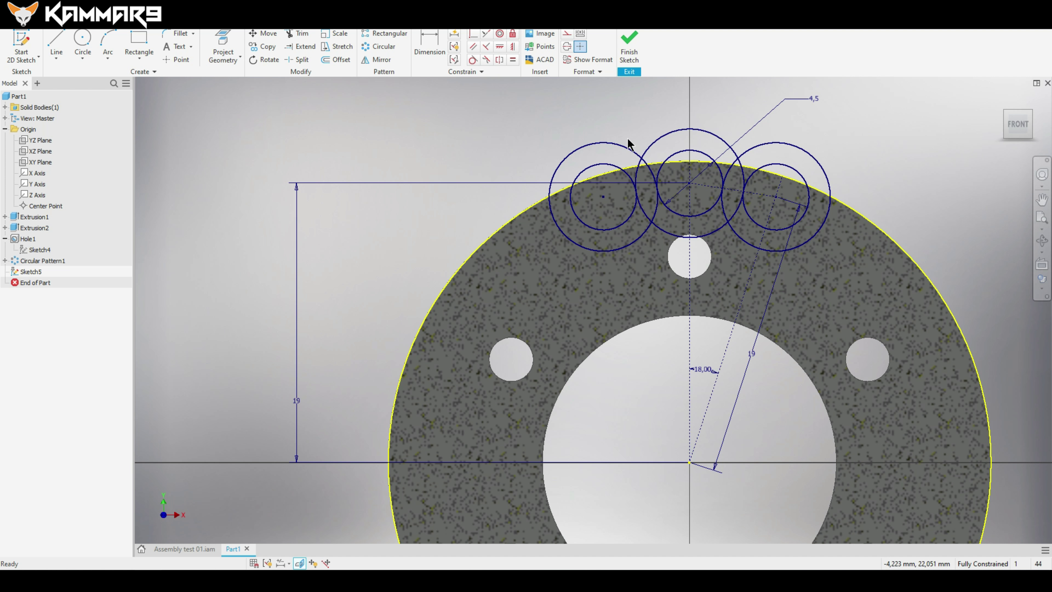
scroll(716, 128, up, 2)
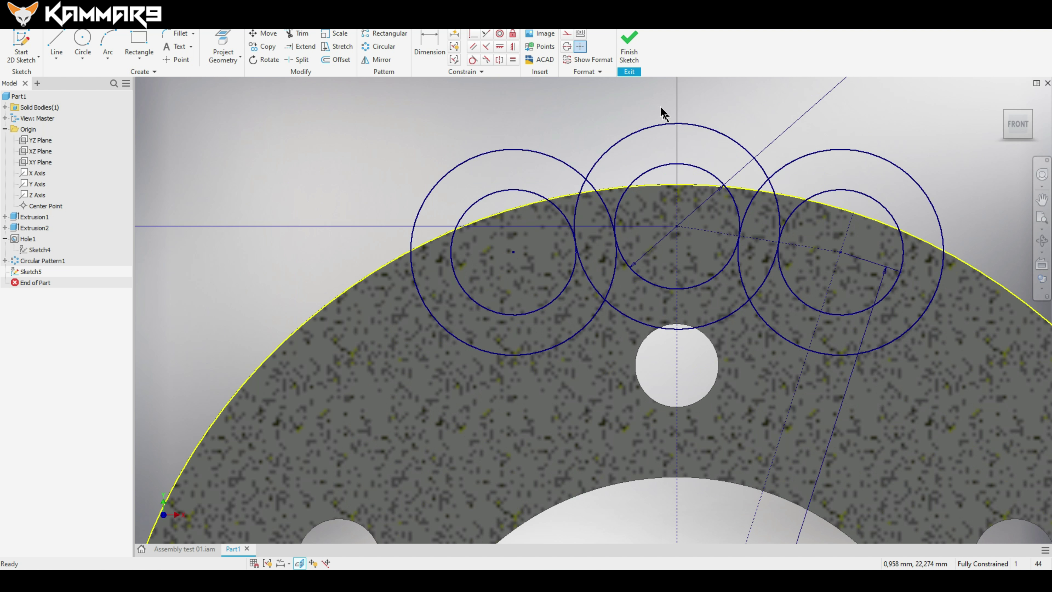
click(629, 56)
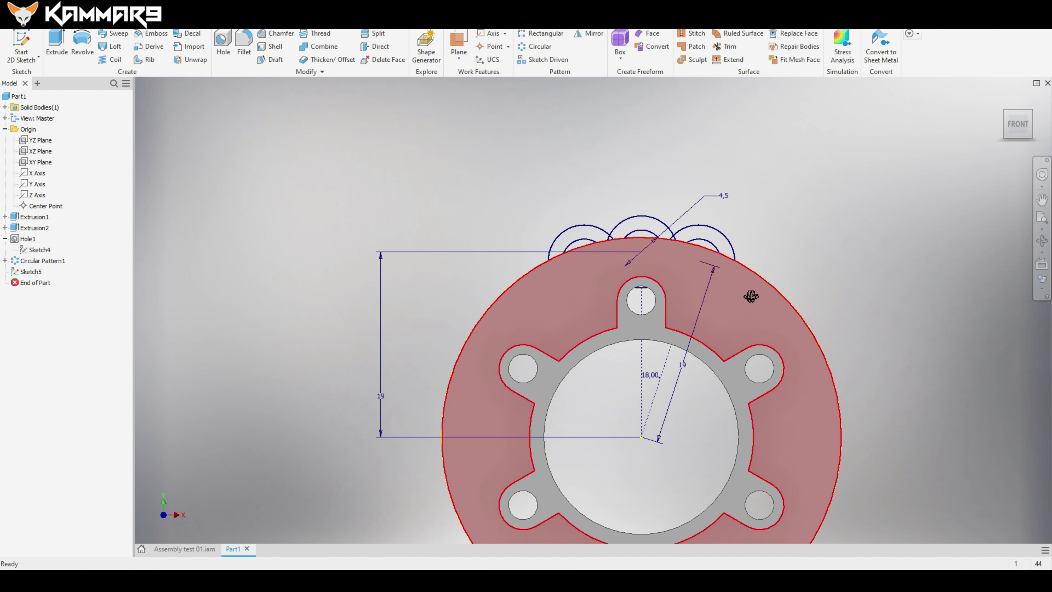
- Start an extrusion from the central 4.5 mm circle region and the two small corner regions beside it at the ring's rim
shift+middle_drag(751, 296, 686, 311)
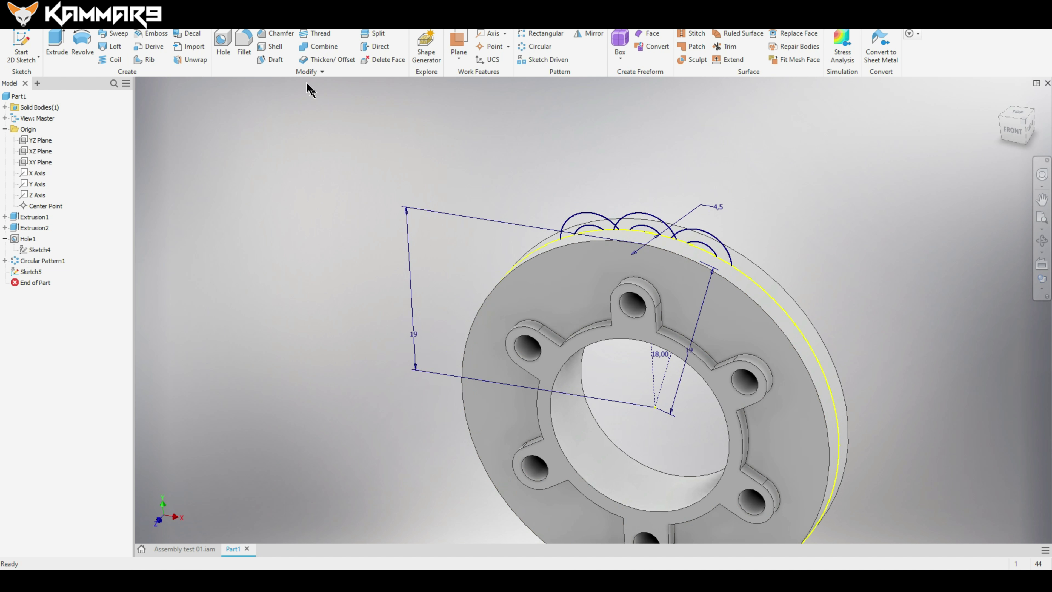
click(58, 53)
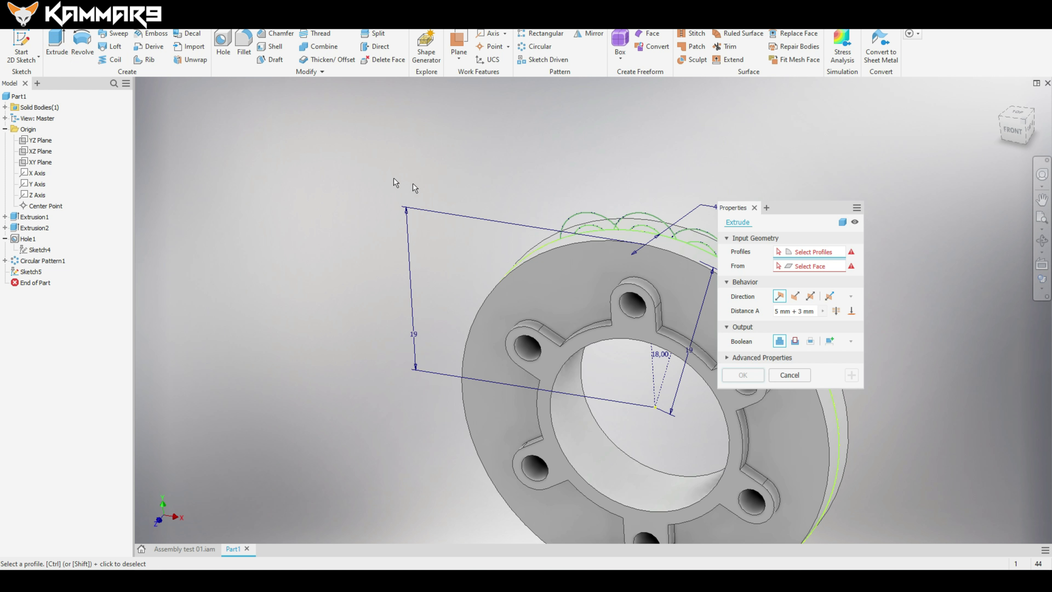
scroll(644, 240, up, 5)
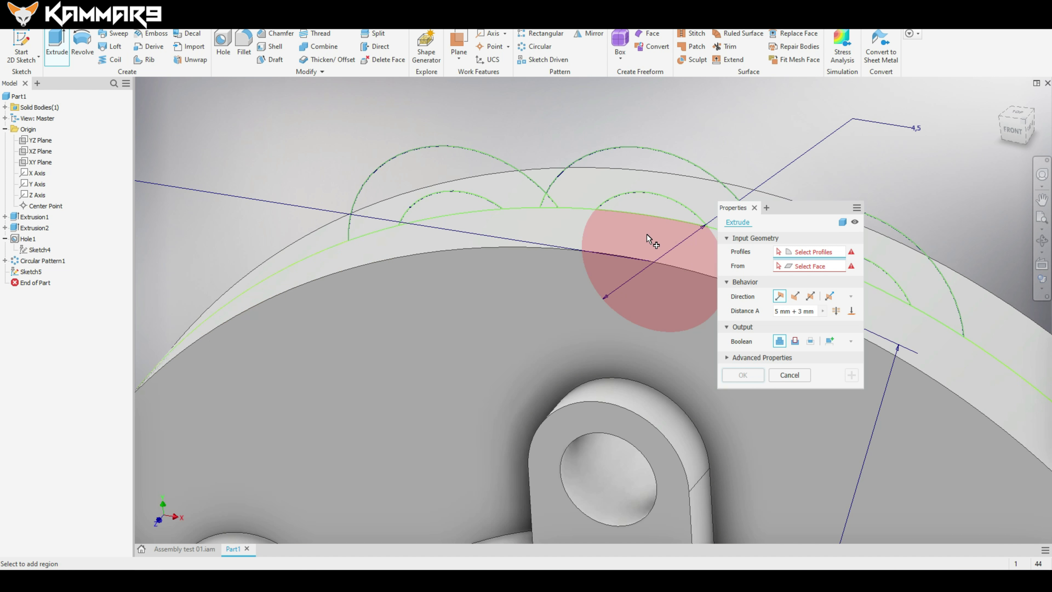
click(647, 234)
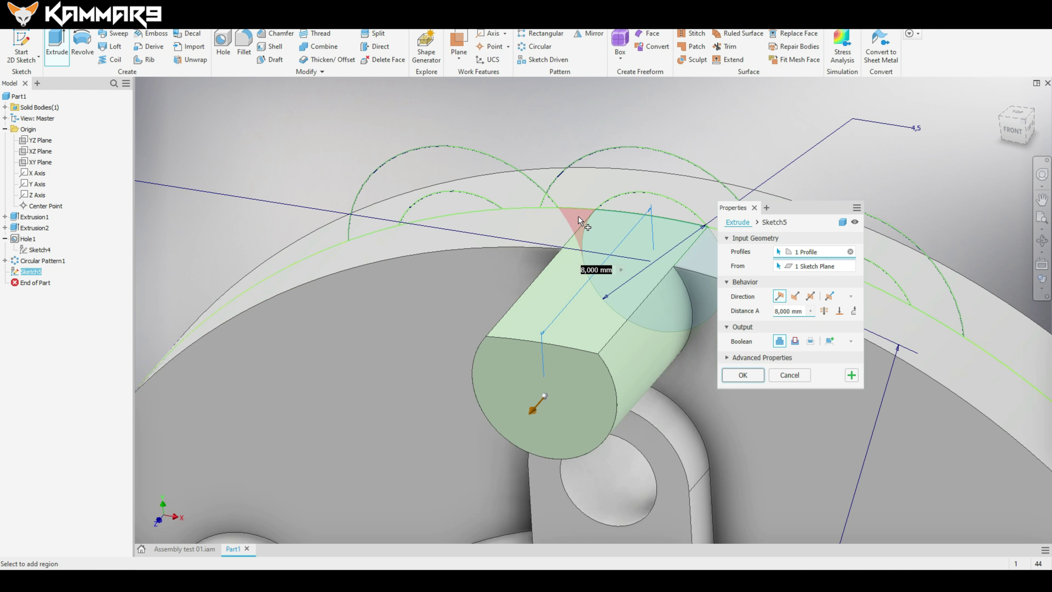
click(579, 216)
scroll(500, 219, down, 2)
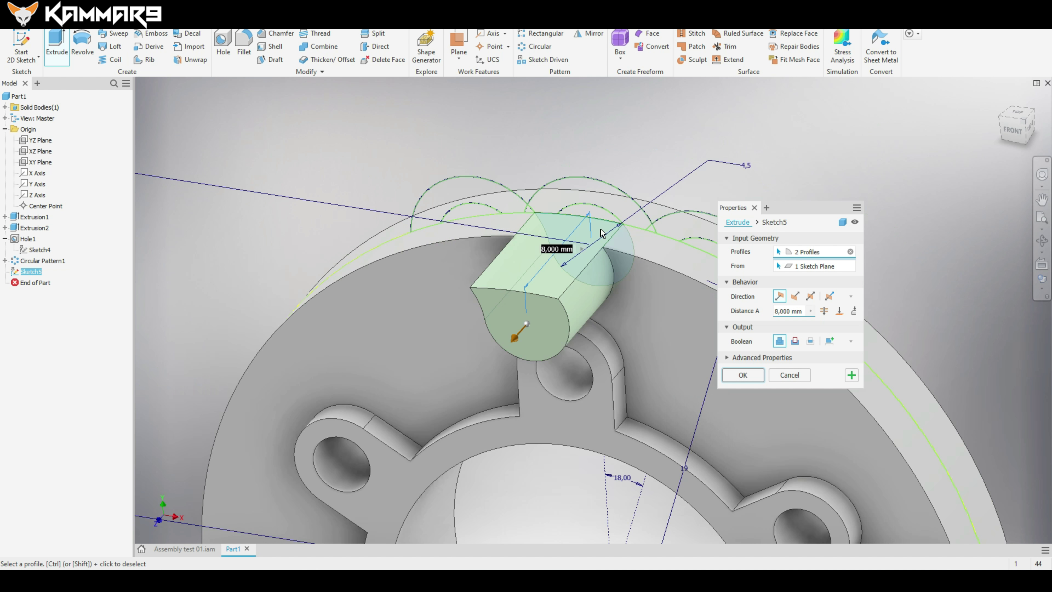
click(637, 232)
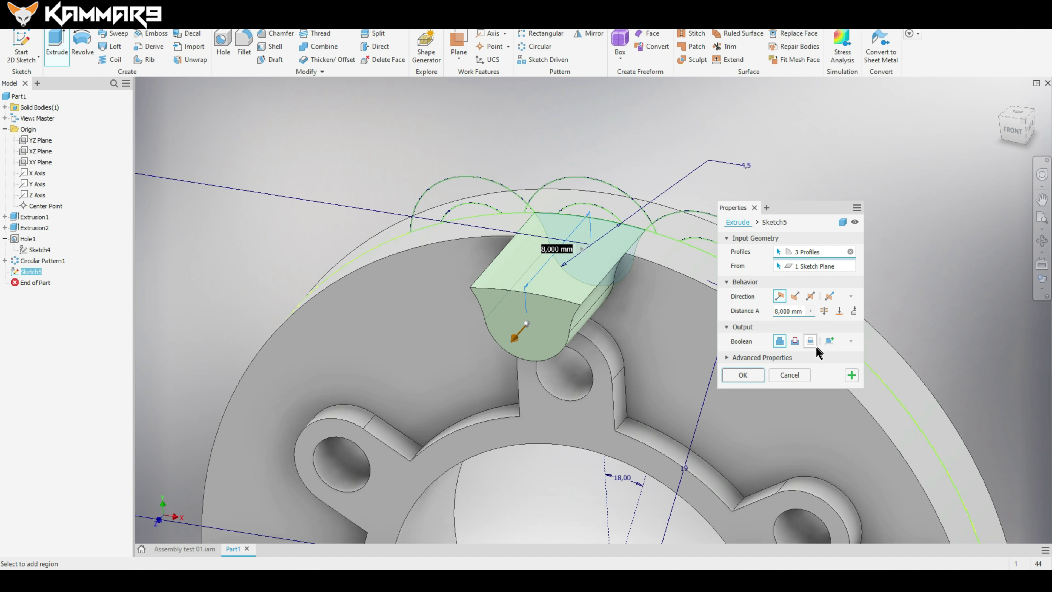
- Cut the three selected regions out of the rim symmetrically about the sketch plane with a distance of 5 mm + 3 mm
click(795, 341)
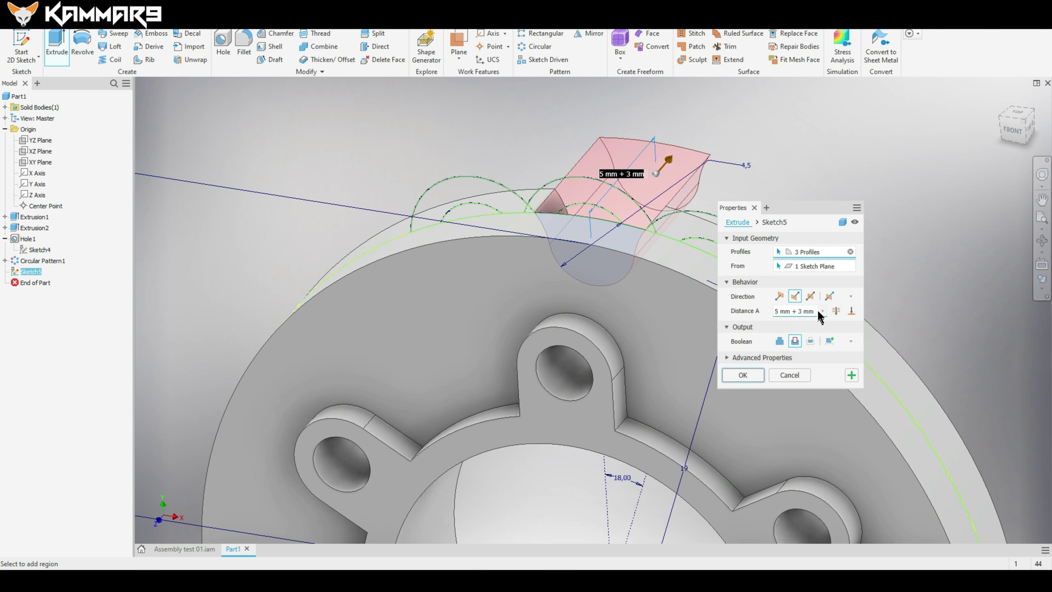
click(812, 297)
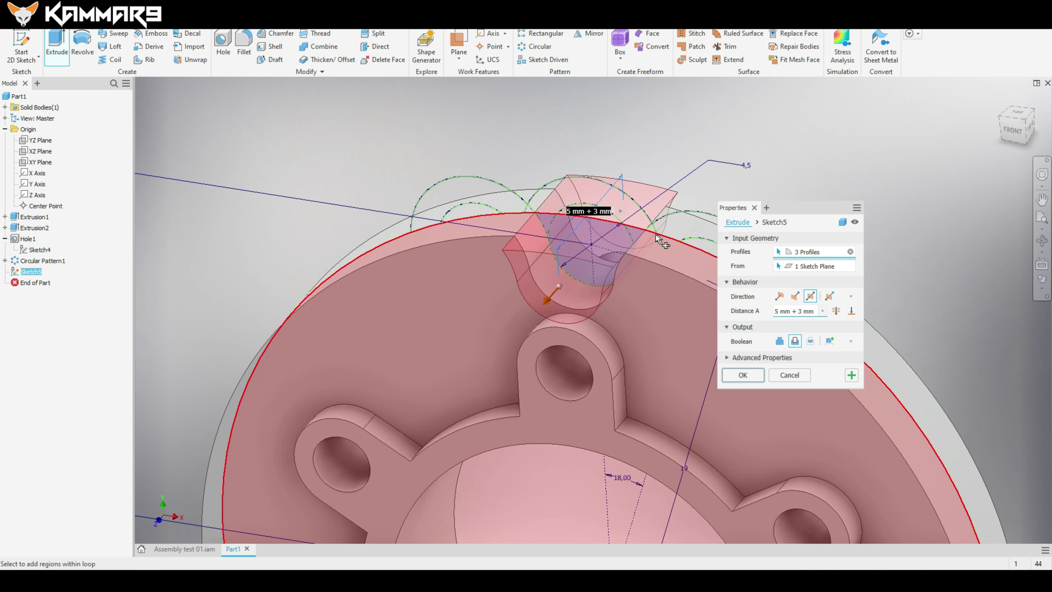
middle_drag(590, 192, 667, 165)
click(749, 372)
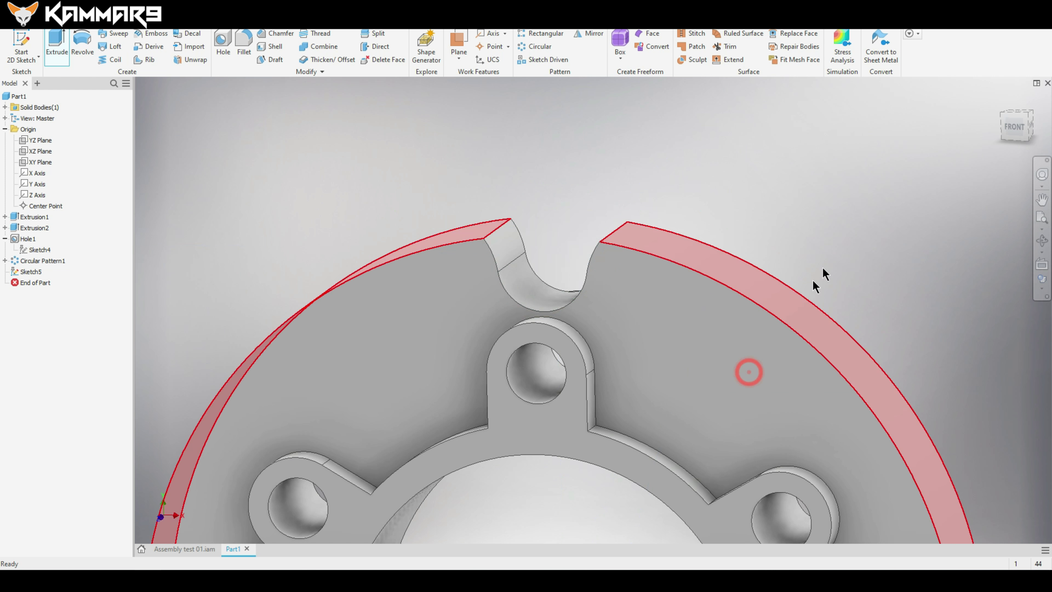
shift+middle_drag(838, 249, 754, 249)
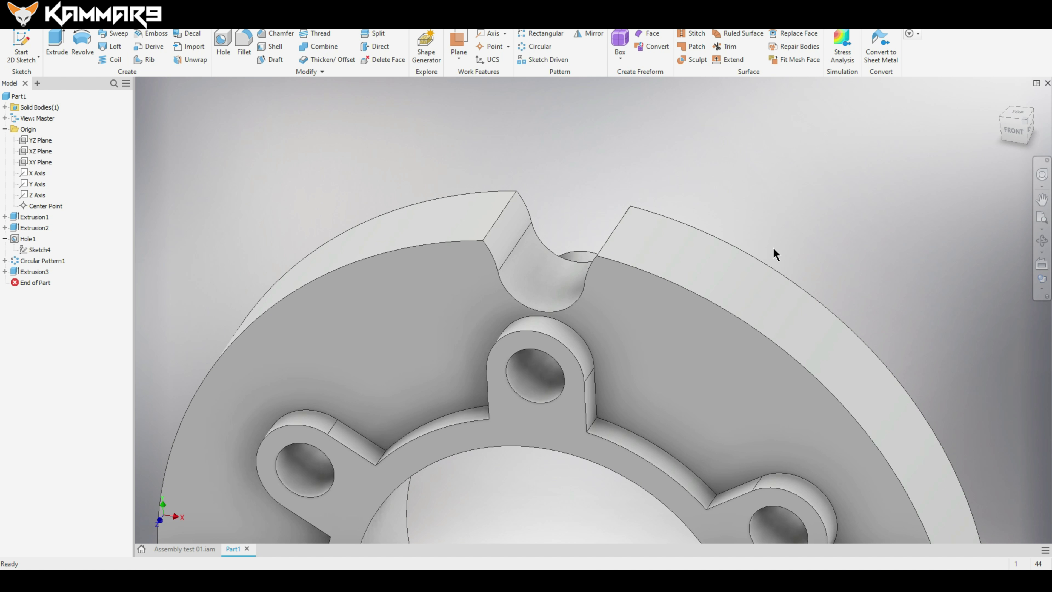
scroll(776, 254, up, 8)
scroll(775, 290, down, 3)
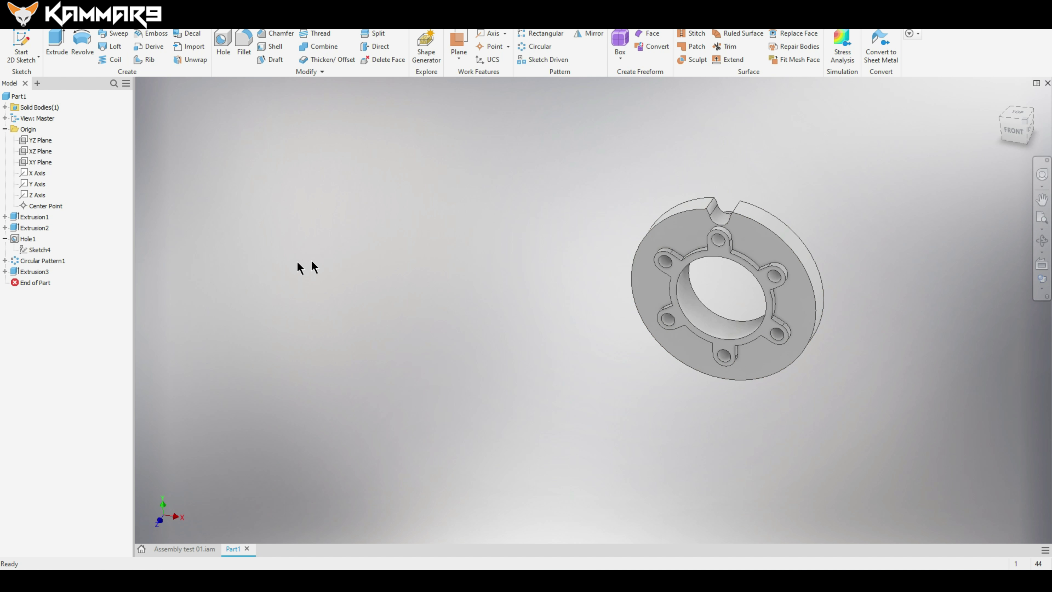
- Pattern the rim notch cut circularly around the ring's axis with 20 occurrences over 360 degrees
click(37, 272)
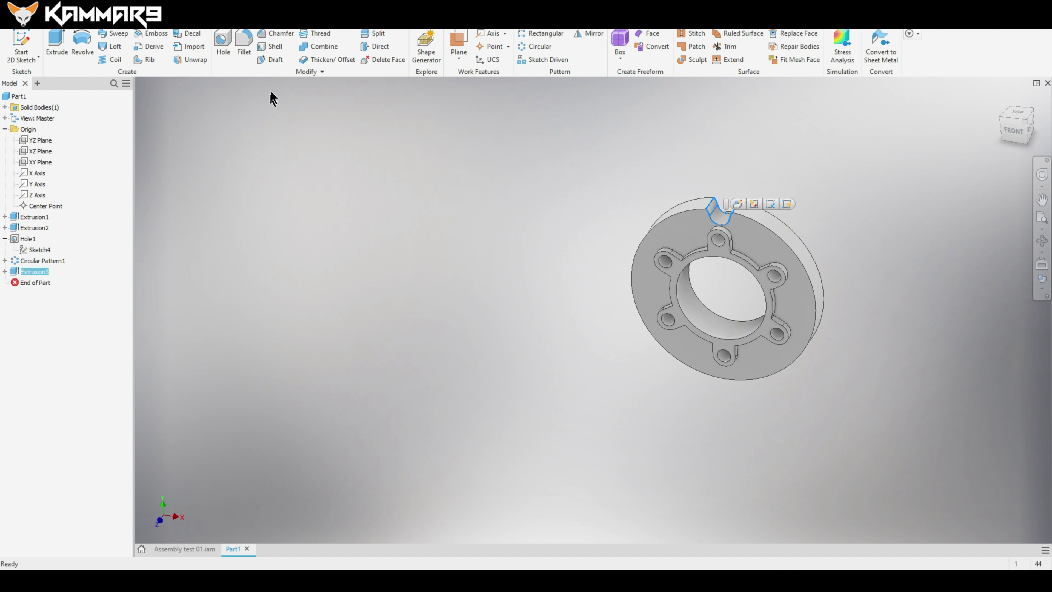
click(539, 46)
scroll(766, 223, up, 3)
click(765, 221)
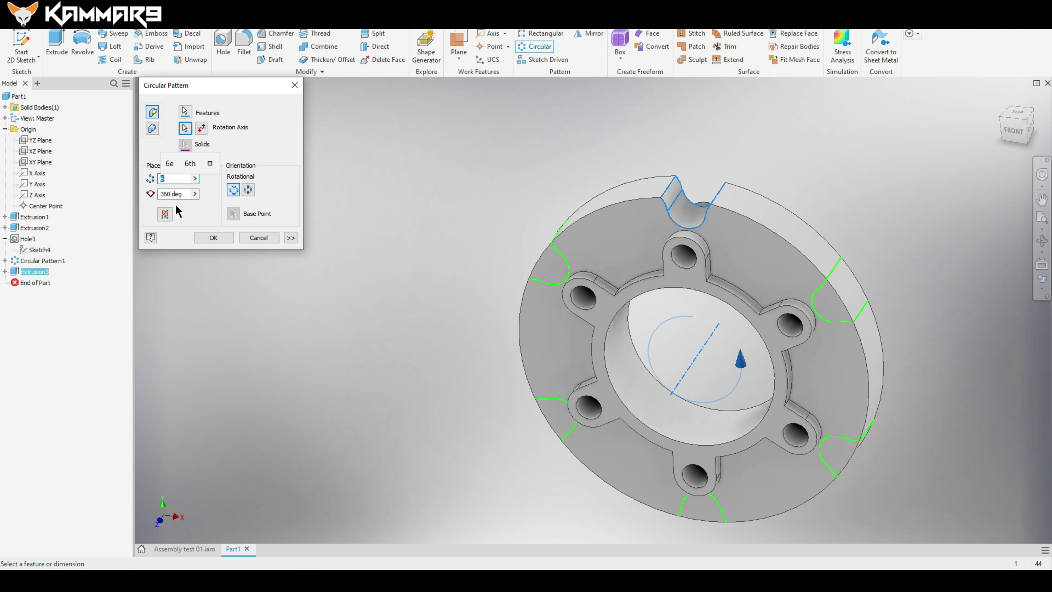
text(20)
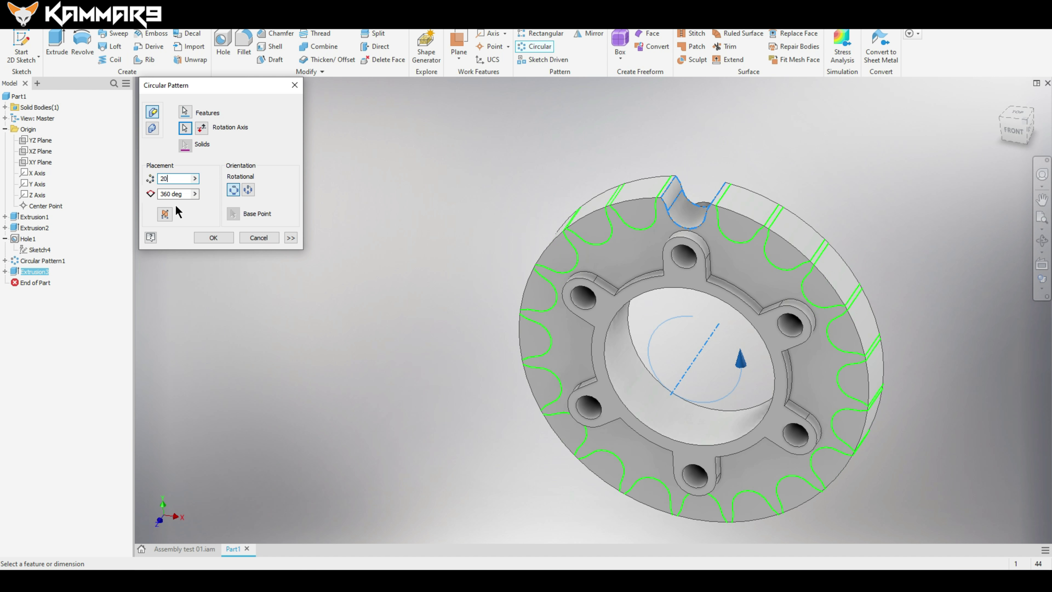
click(214, 238)
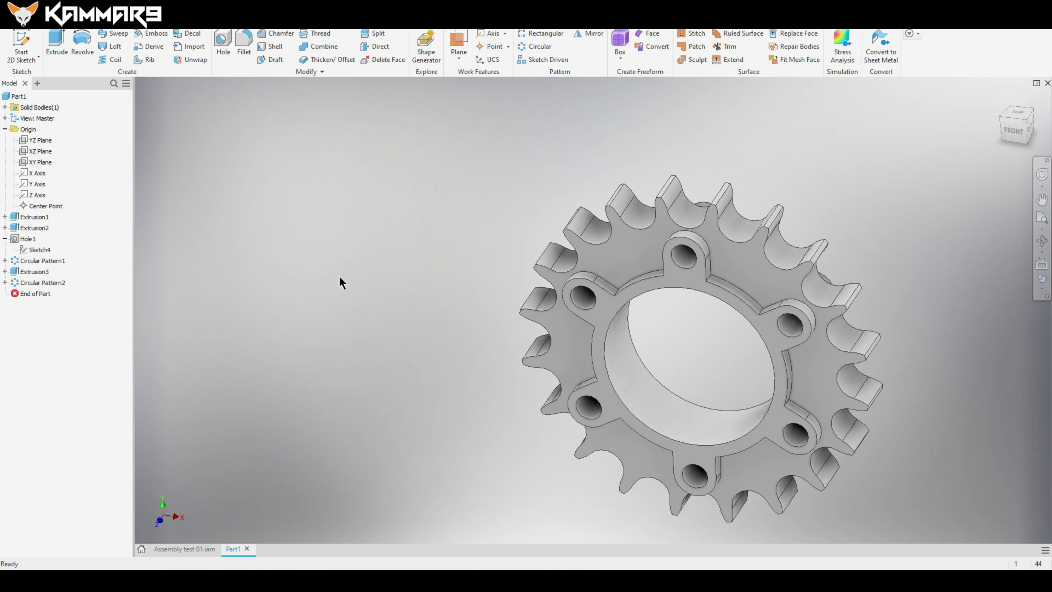
- Save the toothed part as "Pinion Dp_38" in the V12 engine inventor 2020 folder
mouse_move(425, 280)
shift+middle_down()
mouse_move(545, 298)
mouse_move(581, 365)
mouse_move(552, 322)
mouse_move(426, 265)
shift+middle_up()
shift+middle_drag(501, 282, 591, 272)
scroll(591, 274, down, 3)
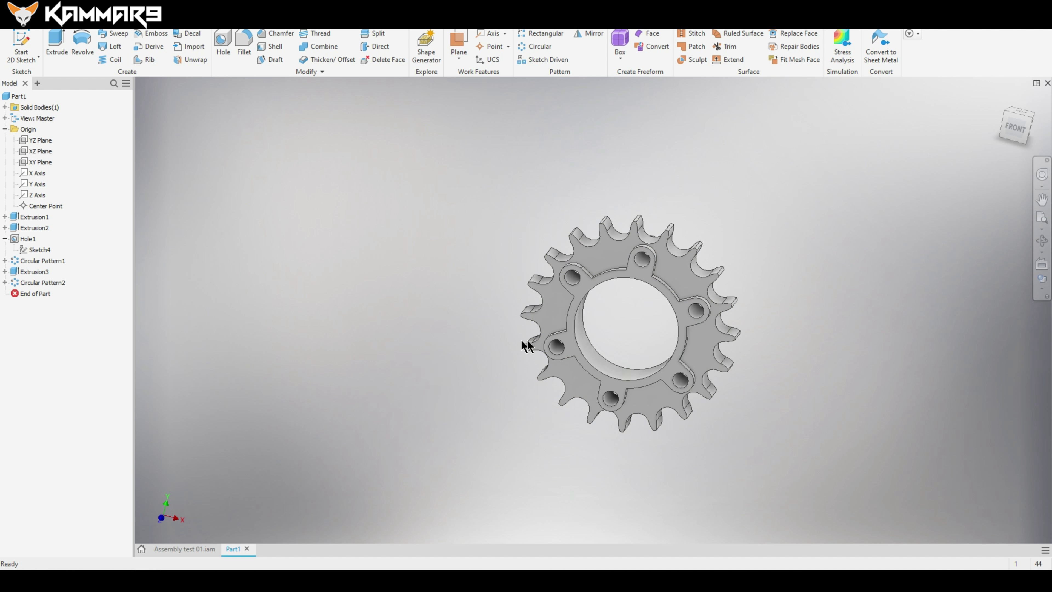
scroll(622, 311, down, 3)
mouse_move(631, 296)
shift+middle_down()
mouse_move(610, 382)
mouse_move(618, 296)
mouse_move(645, 293)
shift+middle_up()
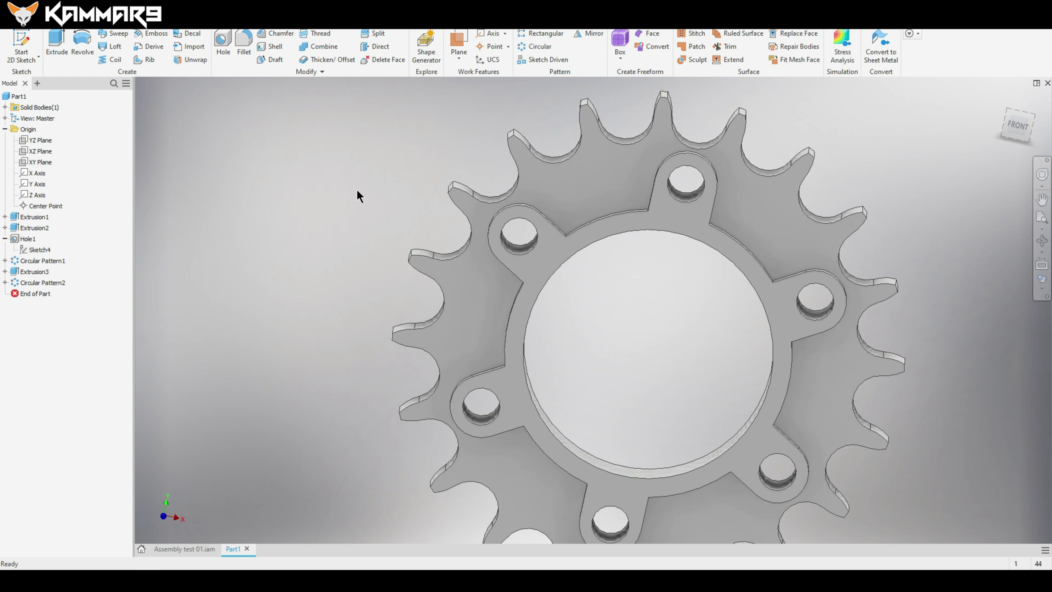
key(ctrl+s)
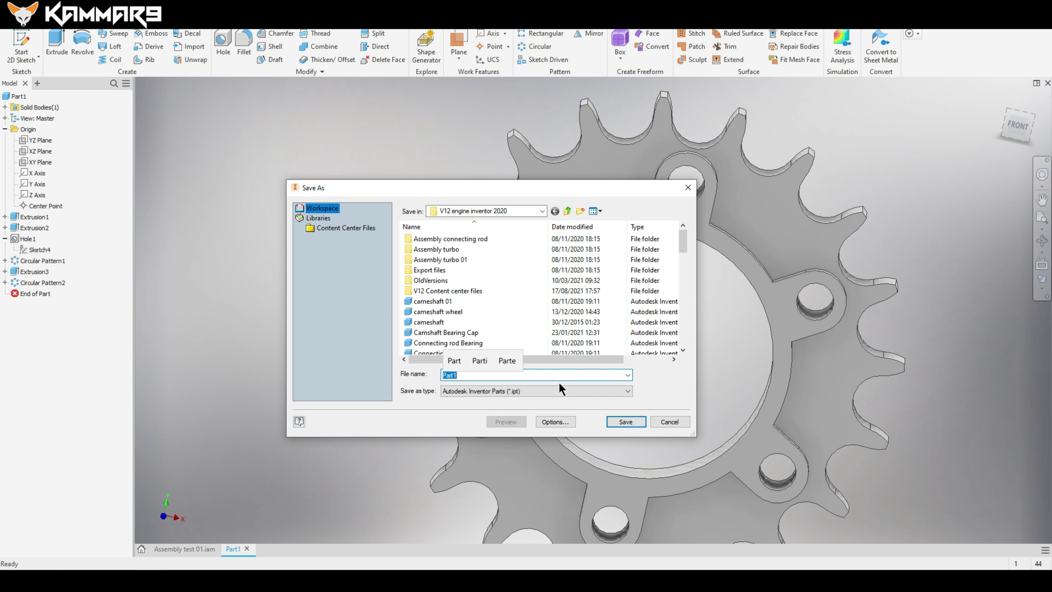
text(Pinion)
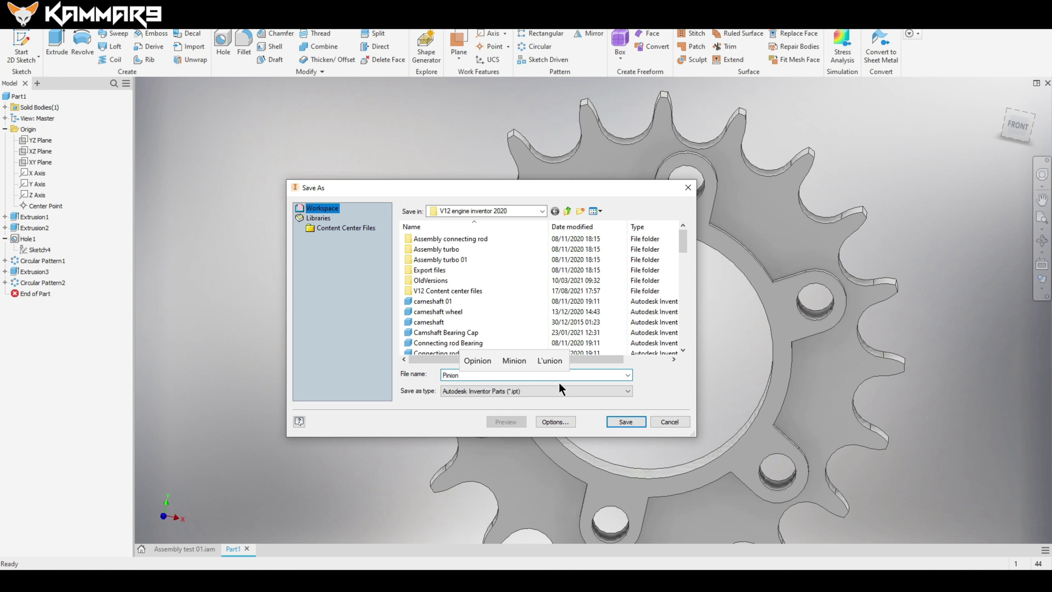
text(Dp)
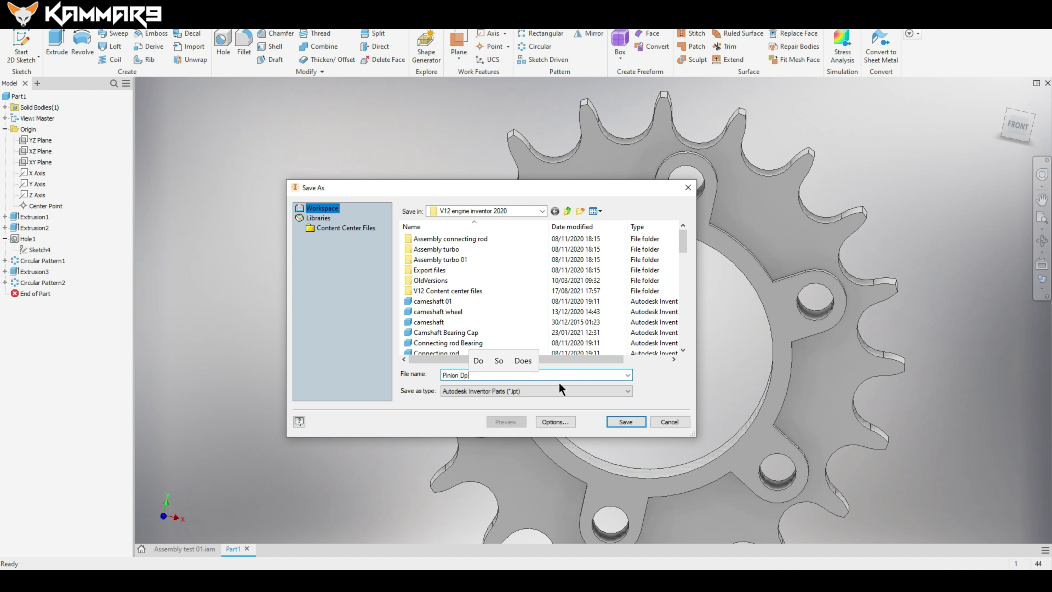
text(_38)
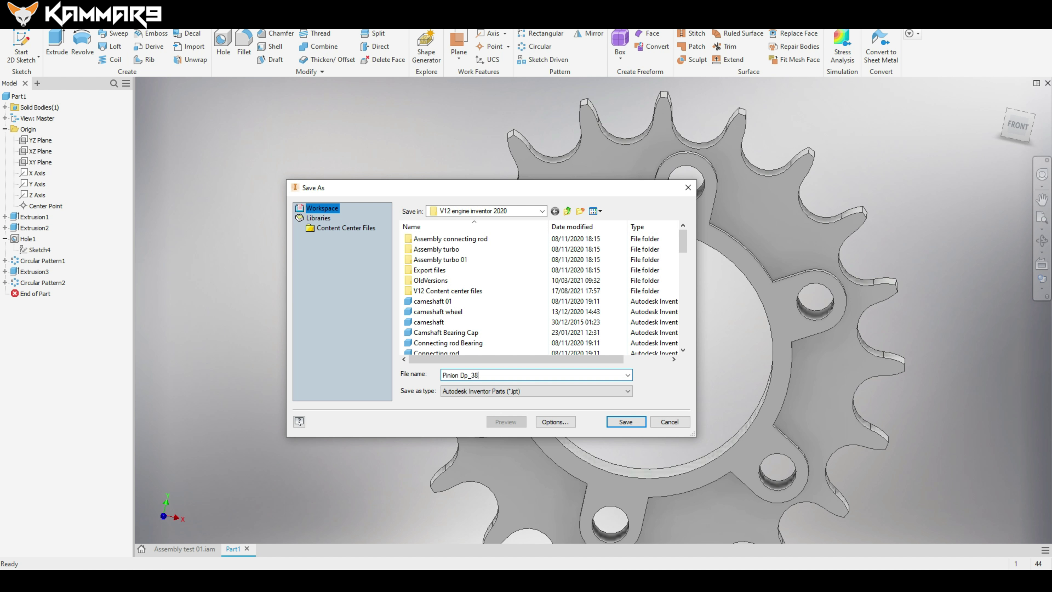
click(626, 422)
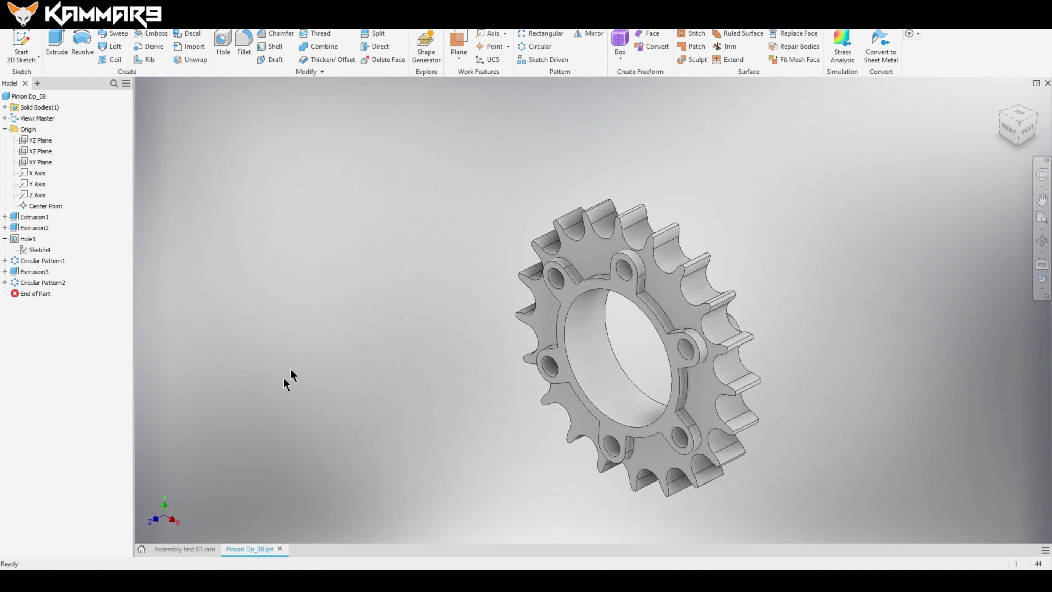
- Switch to Assembly test 01.iam, filter the component files with "crank*", and place a second Crankshaft Wheel in free space beside the engine
click(194, 549)
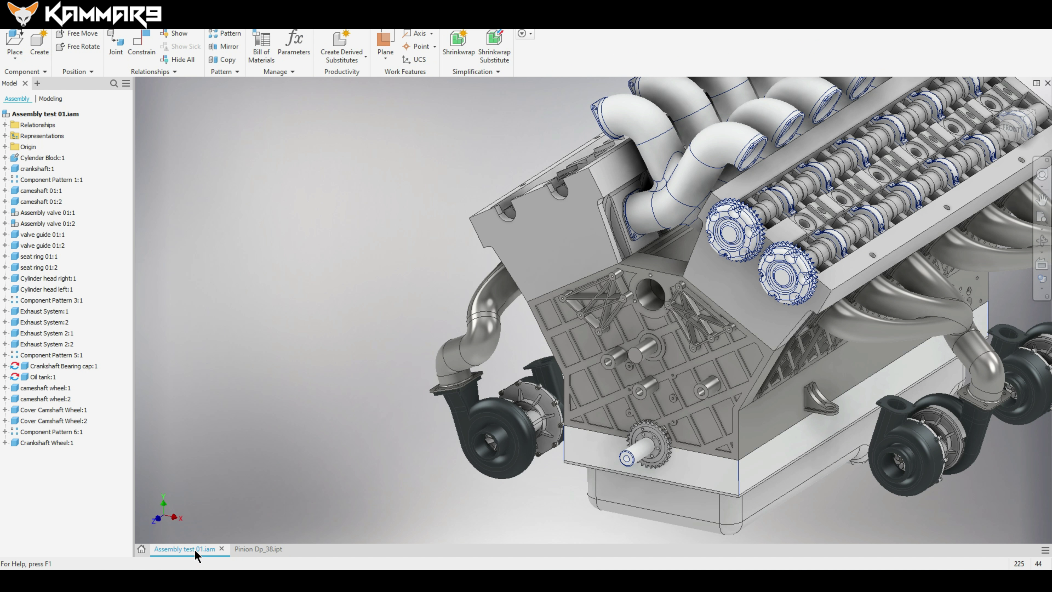
scroll(648, 350, down, 5)
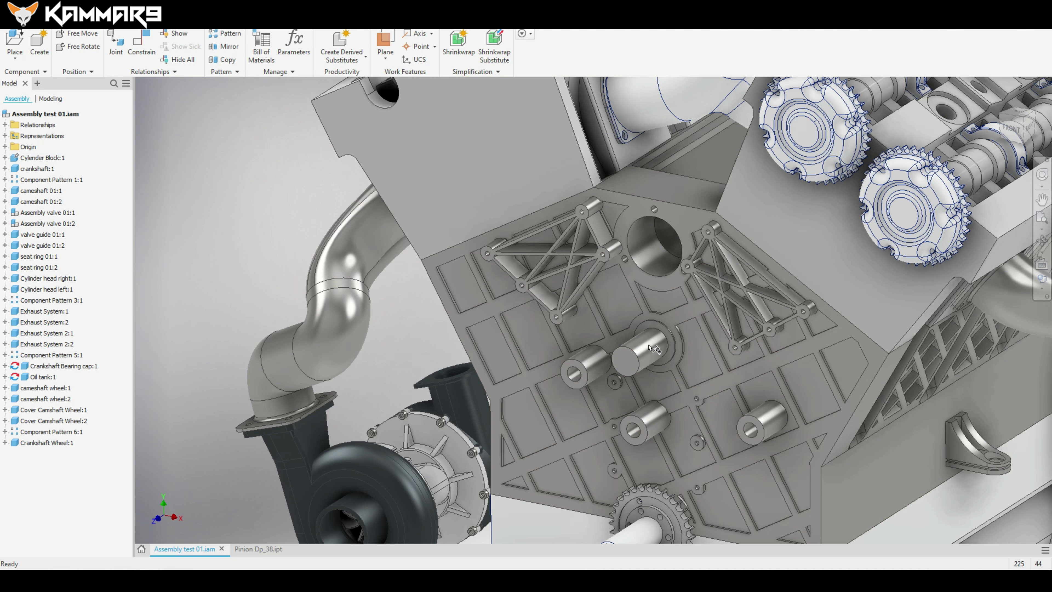
scroll(649, 348, up, 5)
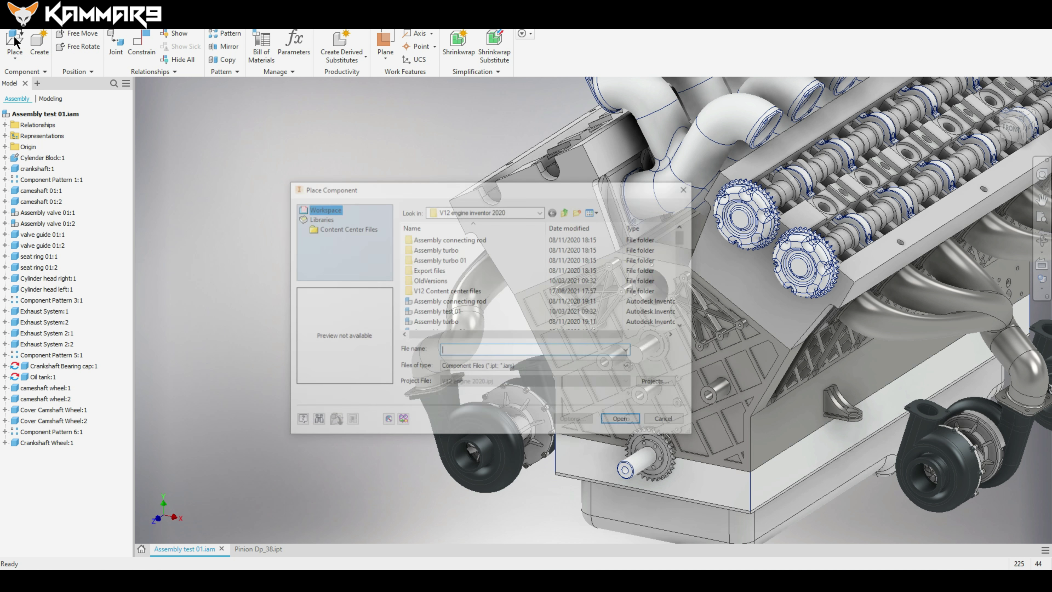
drag(532, 195, 430, 154)
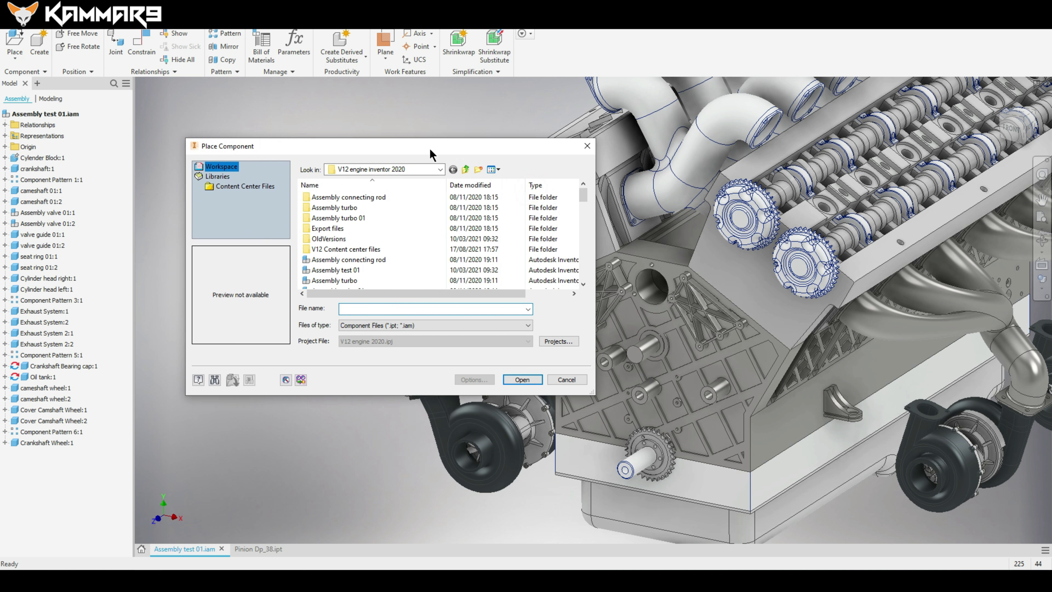
text(cran)
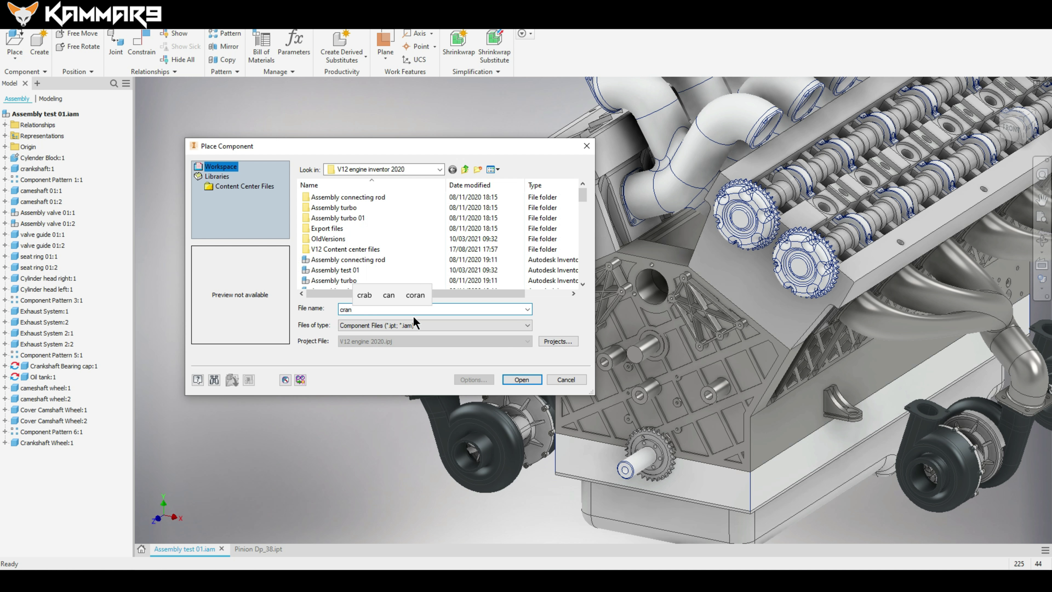
text(k)
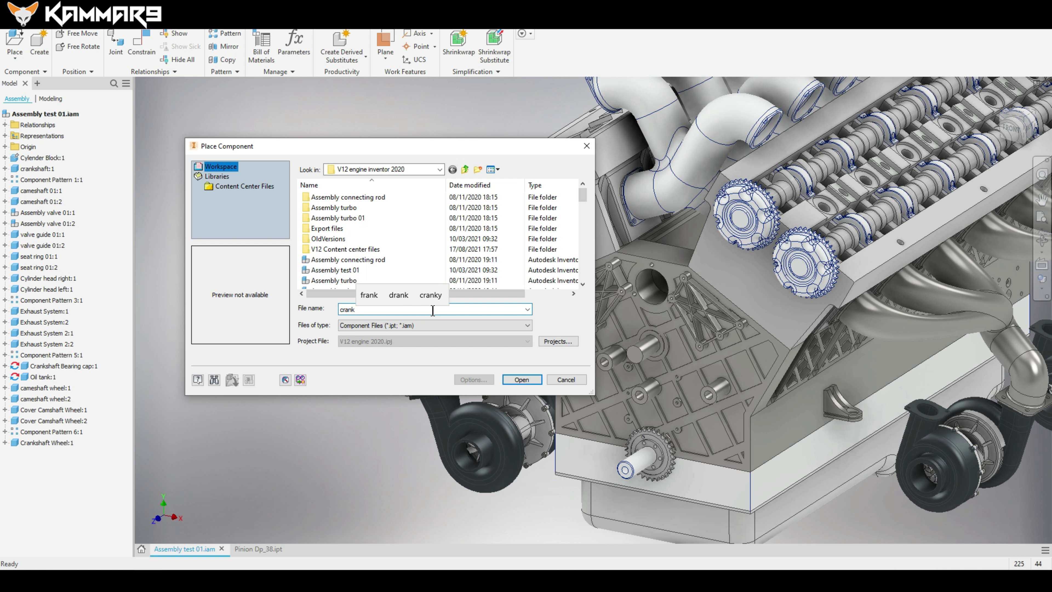
text(*)
key(Return)
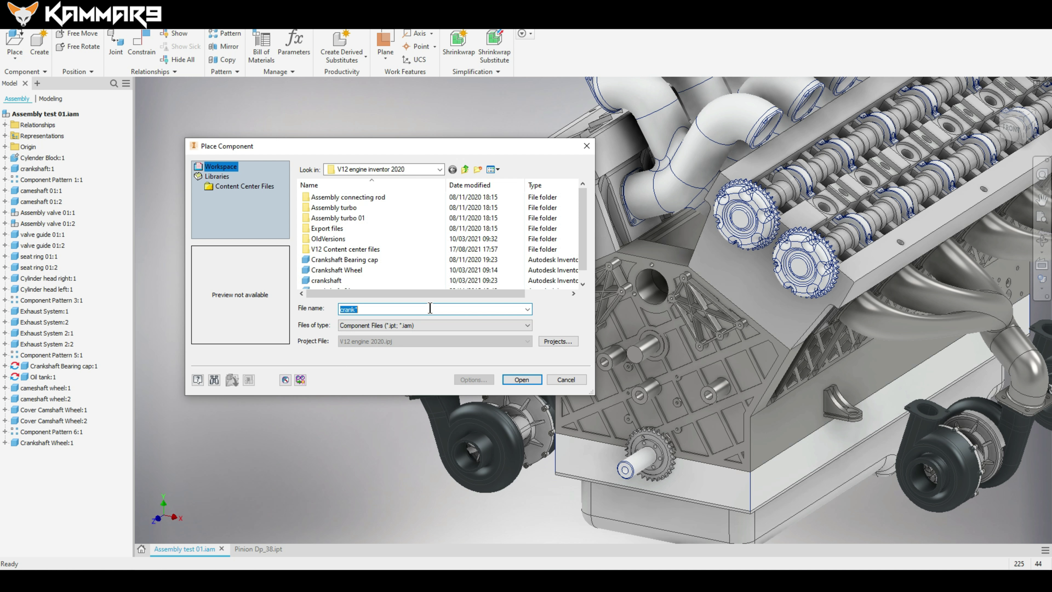
double_click(412, 270)
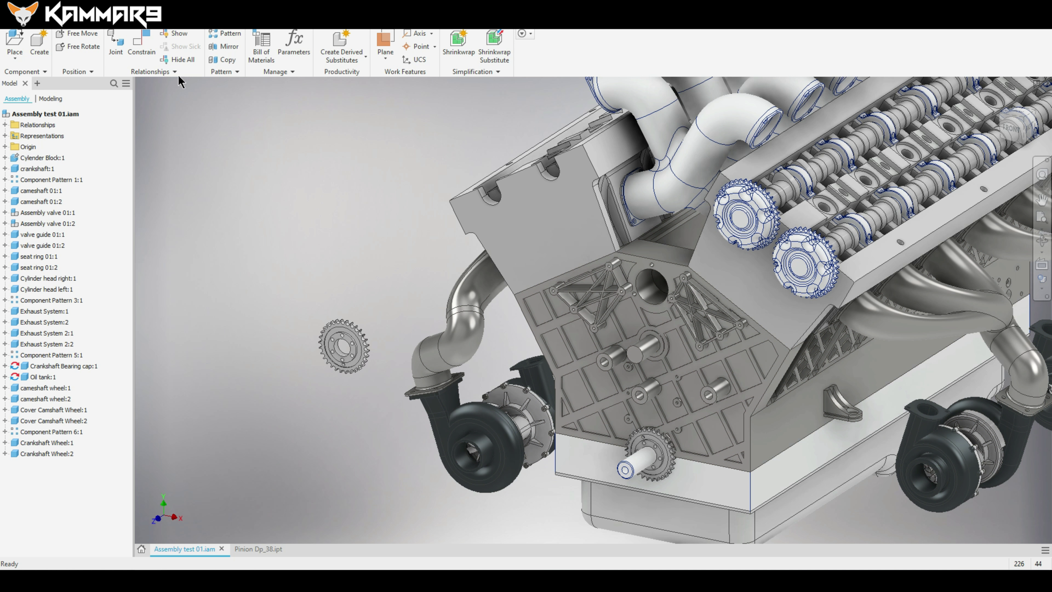
- Mate the second Crankshaft Wheel's bore axis to the shaft stub below the large bore on the block's front face, with 0 mm offset
click(131, 43)
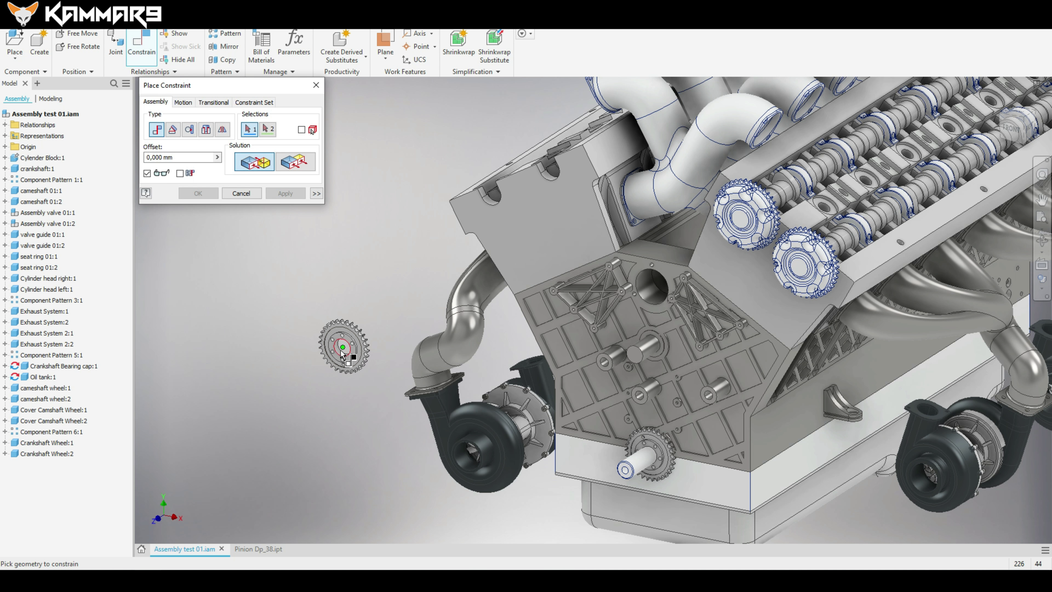
scroll(339, 348, up, 5)
click(341, 360)
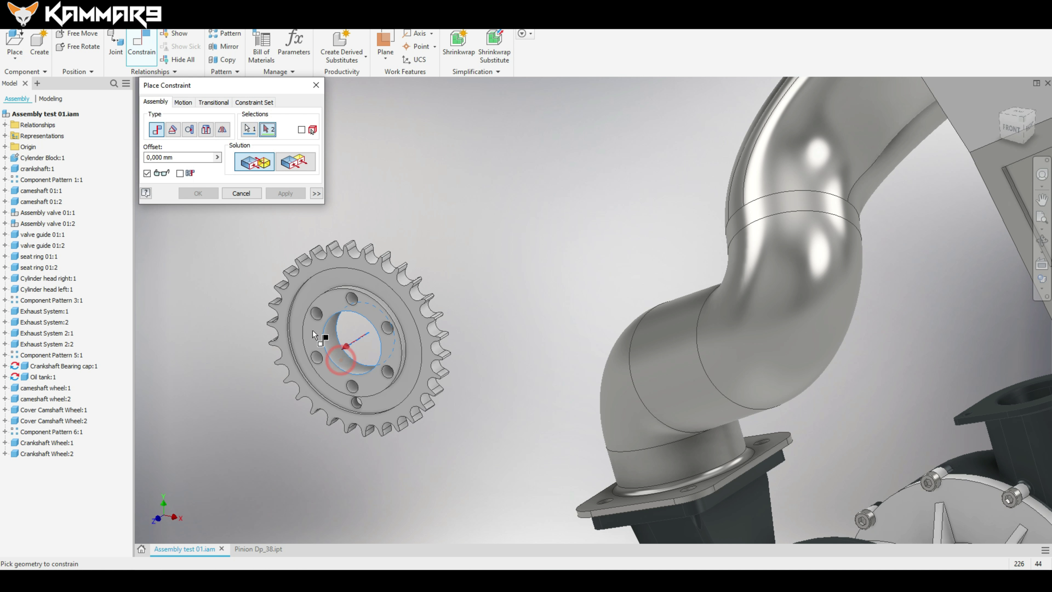
scroll(312, 330, down, 5)
scroll(705, 353, up, 3)
click(712, 320)
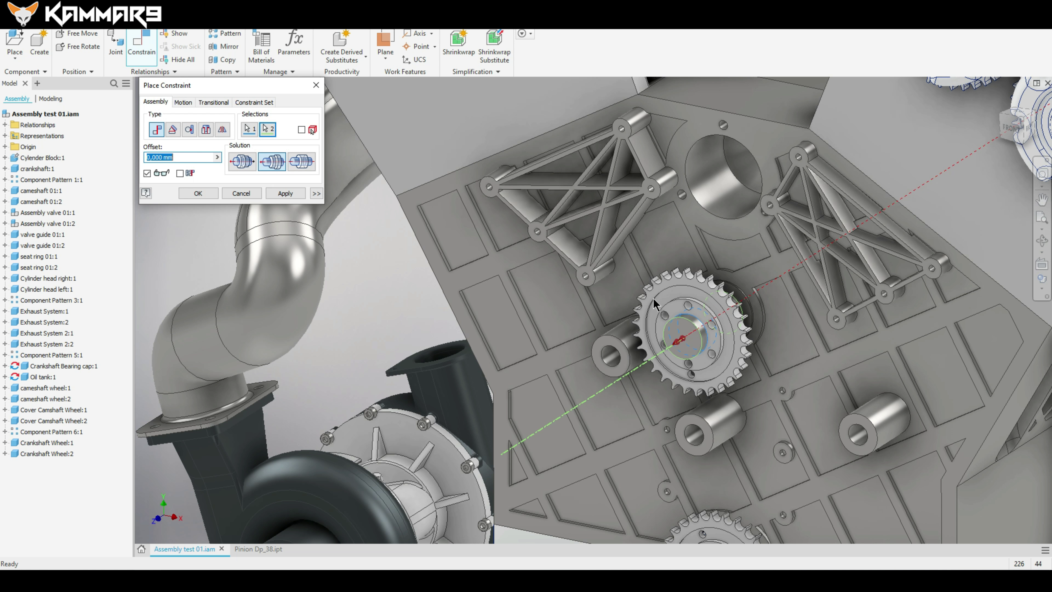
scroll(654, 305, down, 2)
- Mate the back face of the second Crankshaft Wheel to the shoulder face at the base of the block's shaft stub, with 0 mm offset
shift+middle_drag(686, 315, 609, 332)
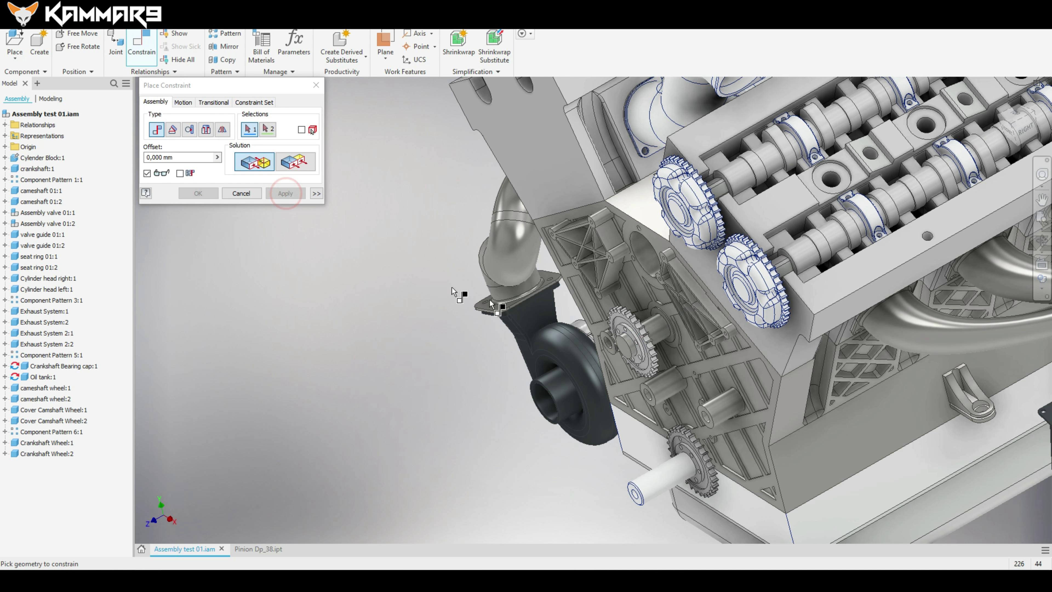
scroll(668, 338, up, 5)
click(659, 327)
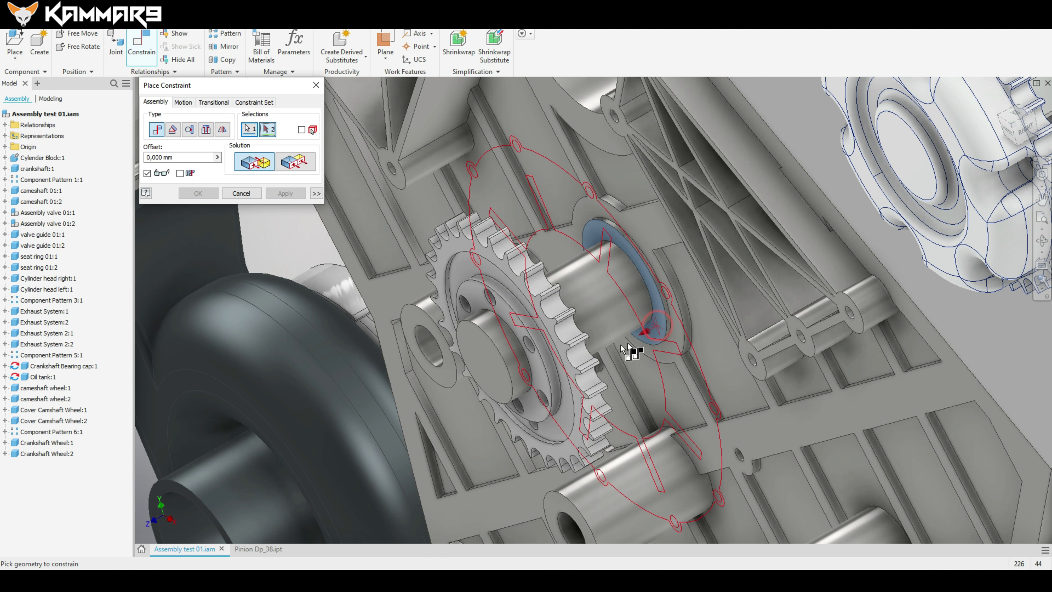
shift+middle_drag(547, 350, 434, 396)
scroll(433, 396, up, 4)
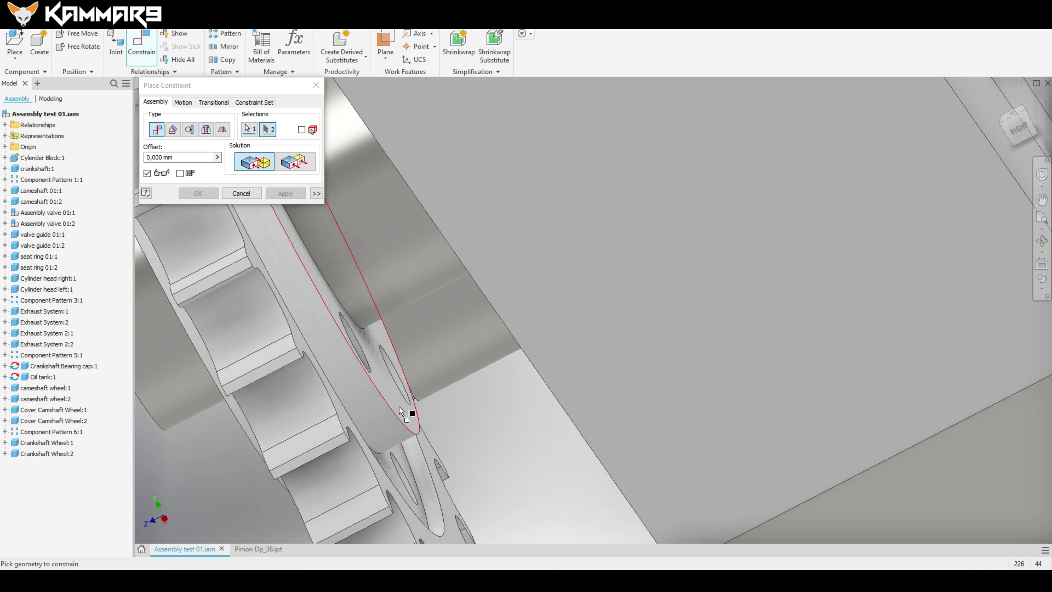
click(399, 394)
scroll(411, 413, down, 8)
scroll(440, 429, down, 5)
shift+middle_drag(497, 396, 646, 487)
scroll(438, 420, up, 7)
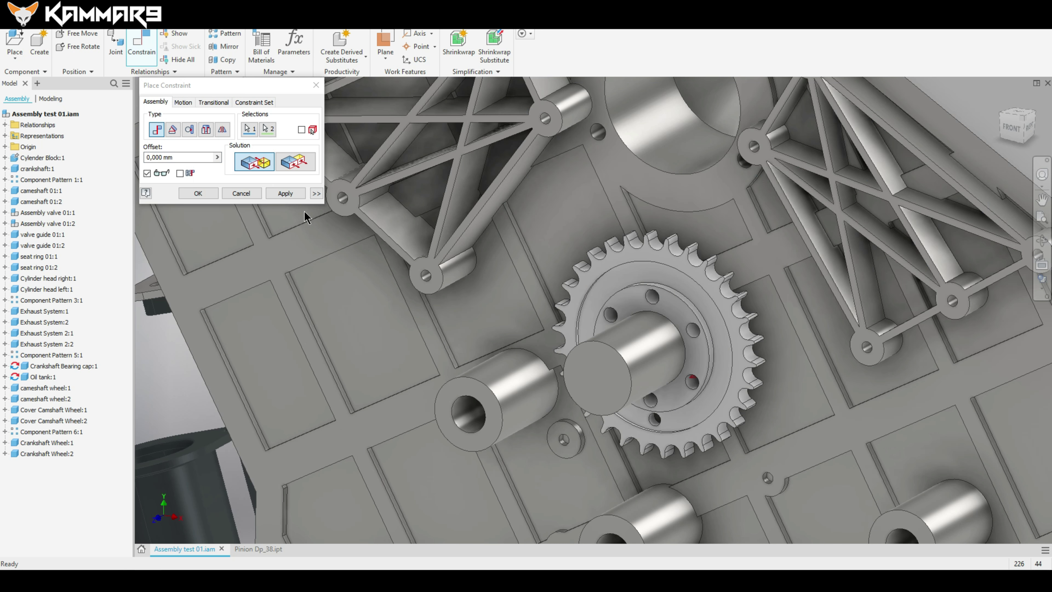
click(195, 193)
scroll(735, 348, down, 6)
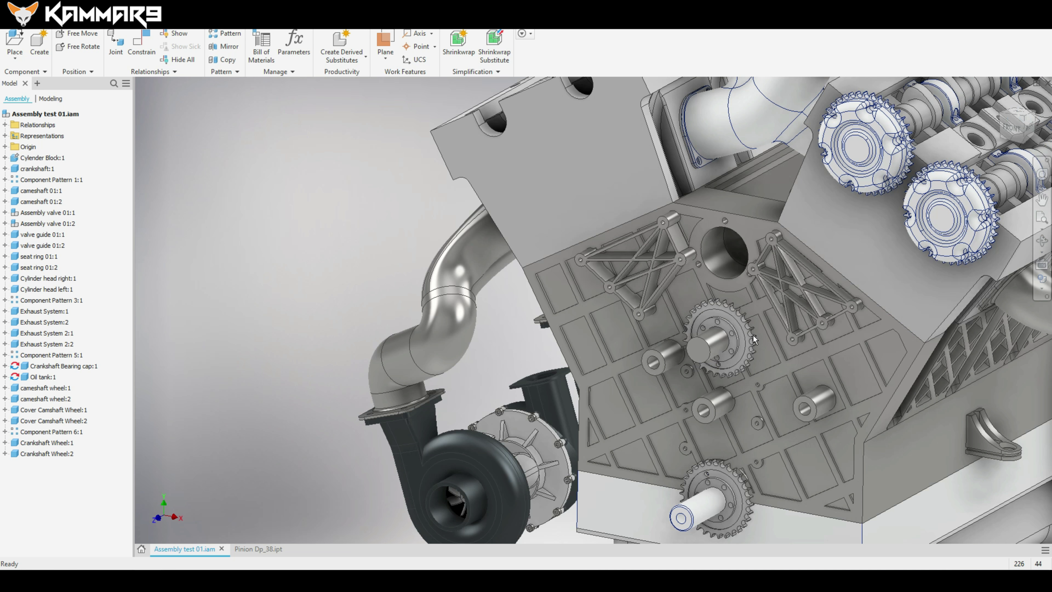
shift+middle_drag(735, 349, 709, 344)
click(457, 329)
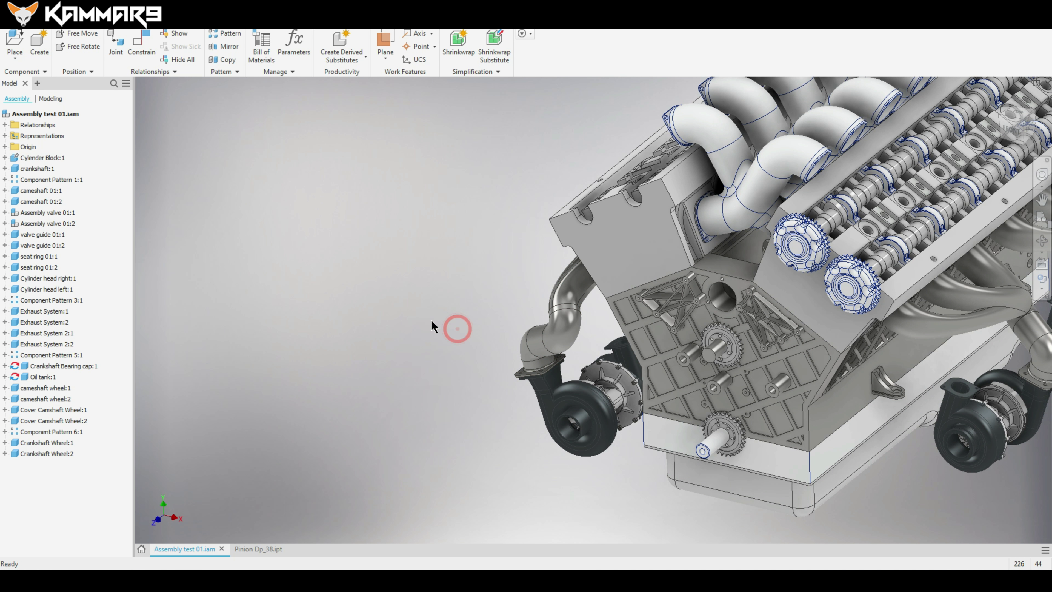
- Sort the component files by date modified and place two Pinion Dp_38 parts in free space beside the engine
click(16, 39)
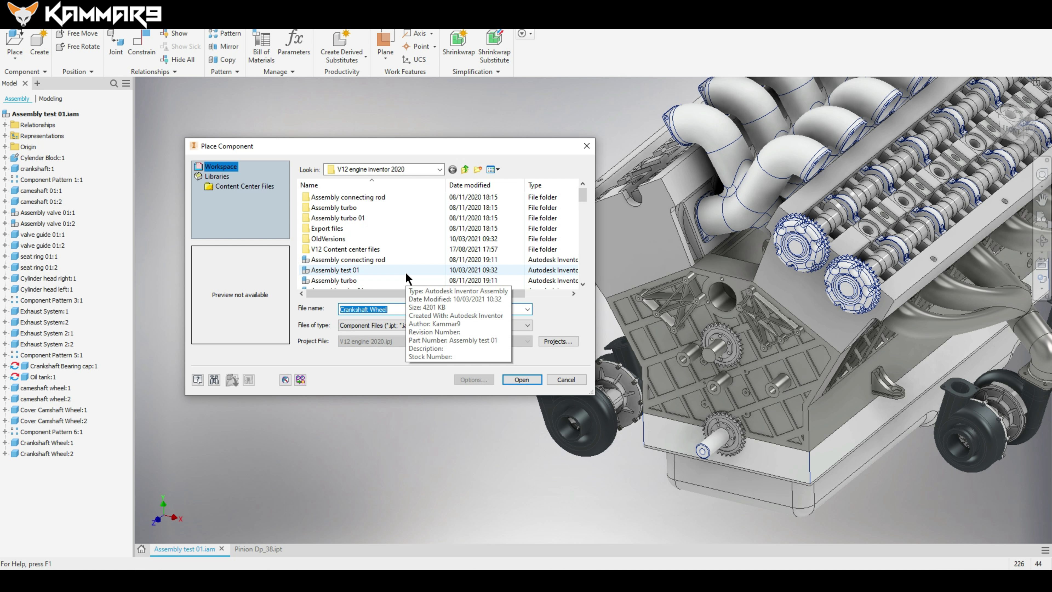
text(pi)
key(BackSpace)
click(323, 314)
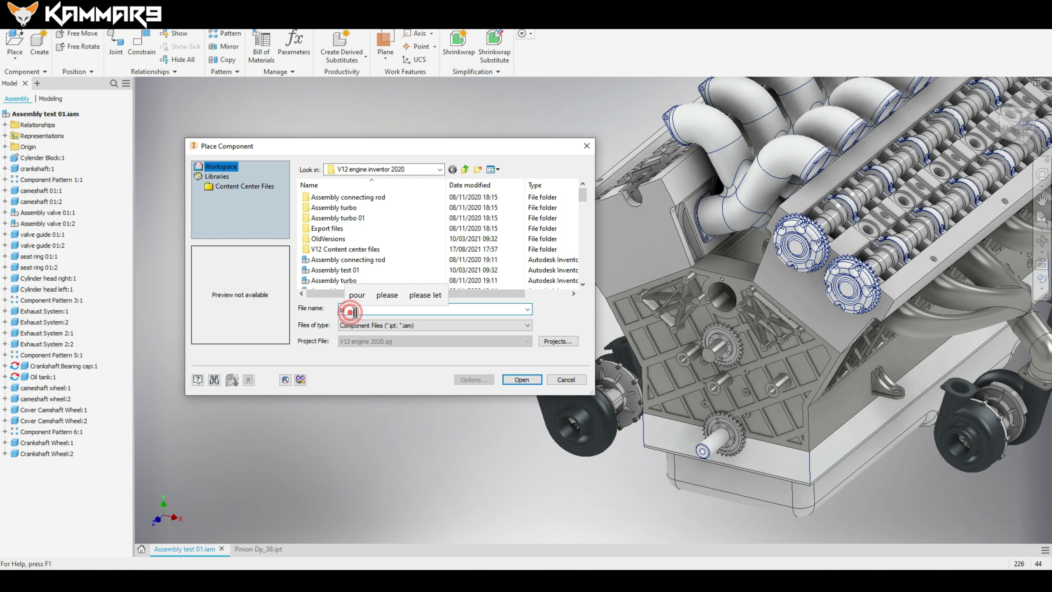
key(BackSpace)
mouse_move(583, 194)
mouse_down()
mouse_move(588, 205)
mouse_move(584, 192)
mouse_up()
click(476, 183)
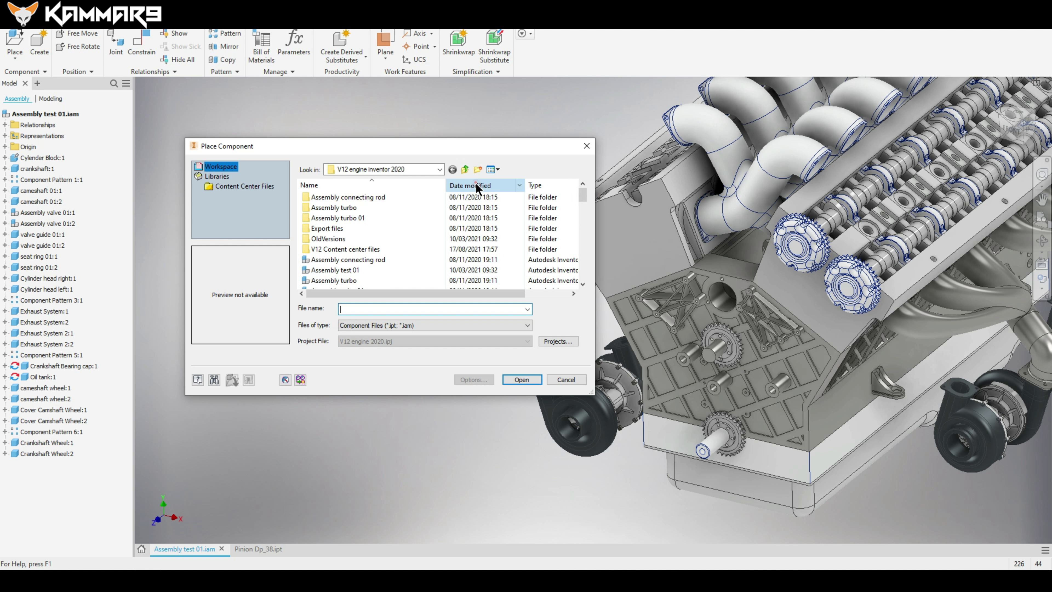
click(476, 187)
click(344, 197)
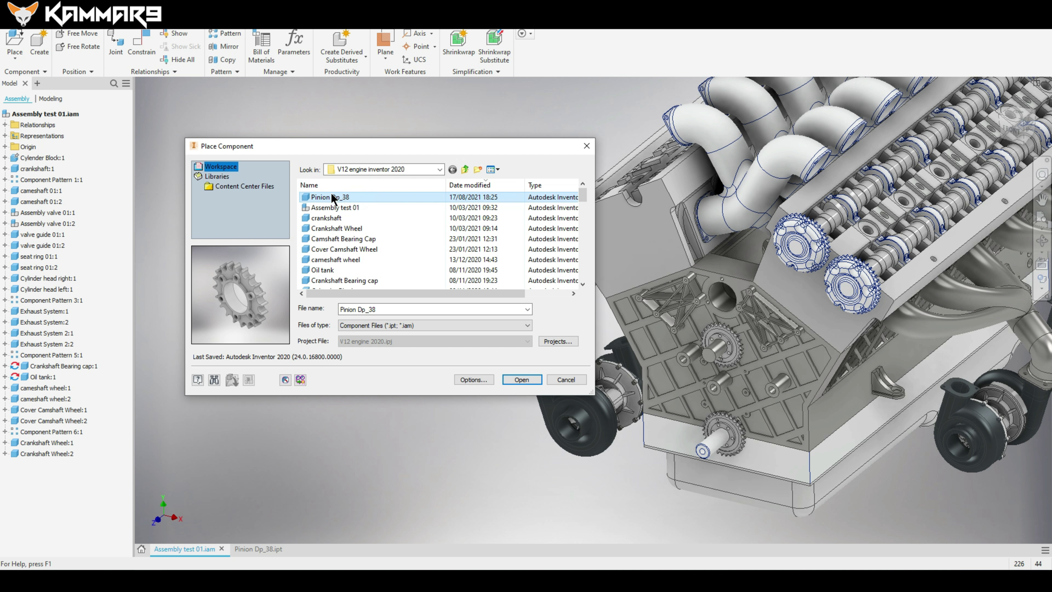
click(518, 380)
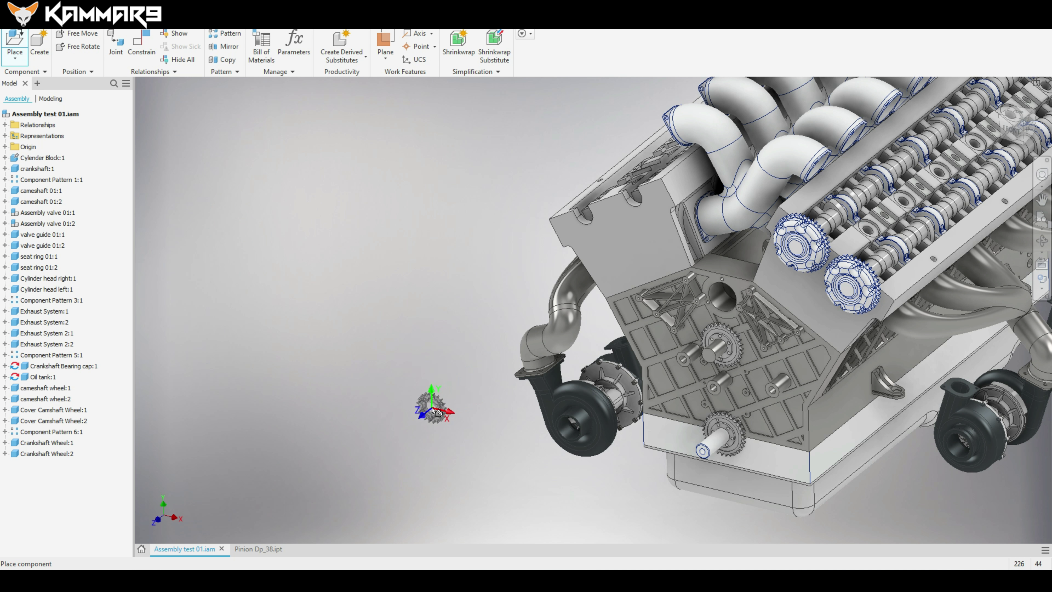
click(438, 397)
click(462, 371)
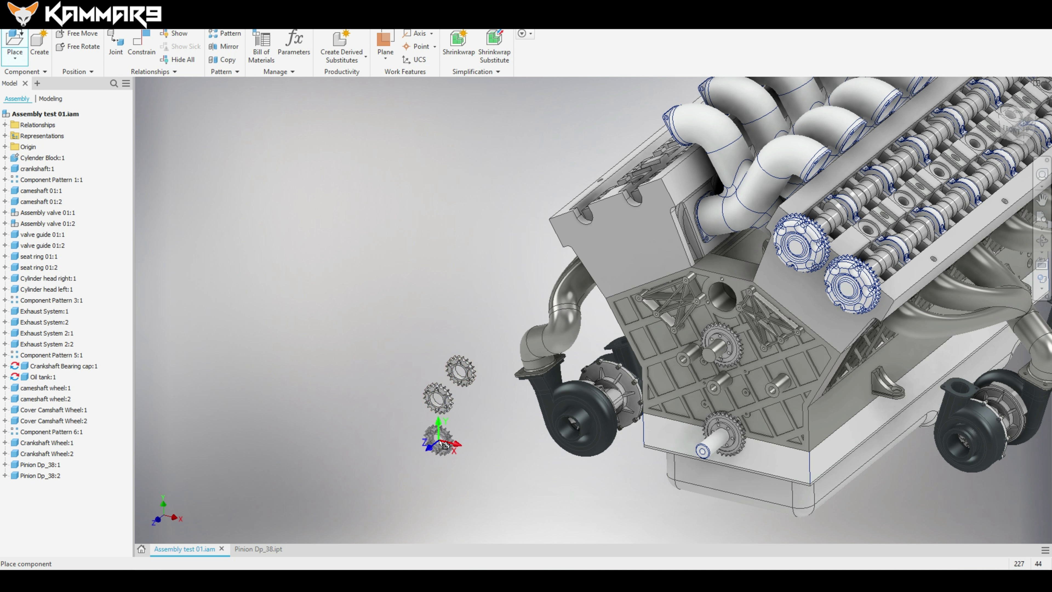
key(Escape)
- Mate the bore axis of the upper placed pinion to the shaft stub that carries the second Crankshaft Wheel, with 0 mm offset
scroll(463, 401, up, 5)
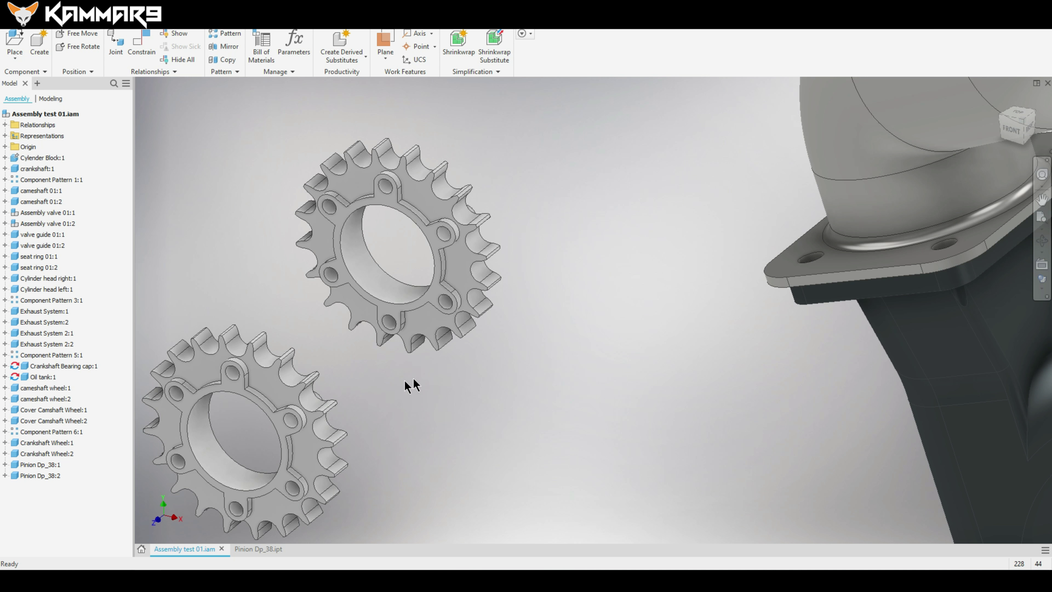
scroll(411, 384, down, 2)
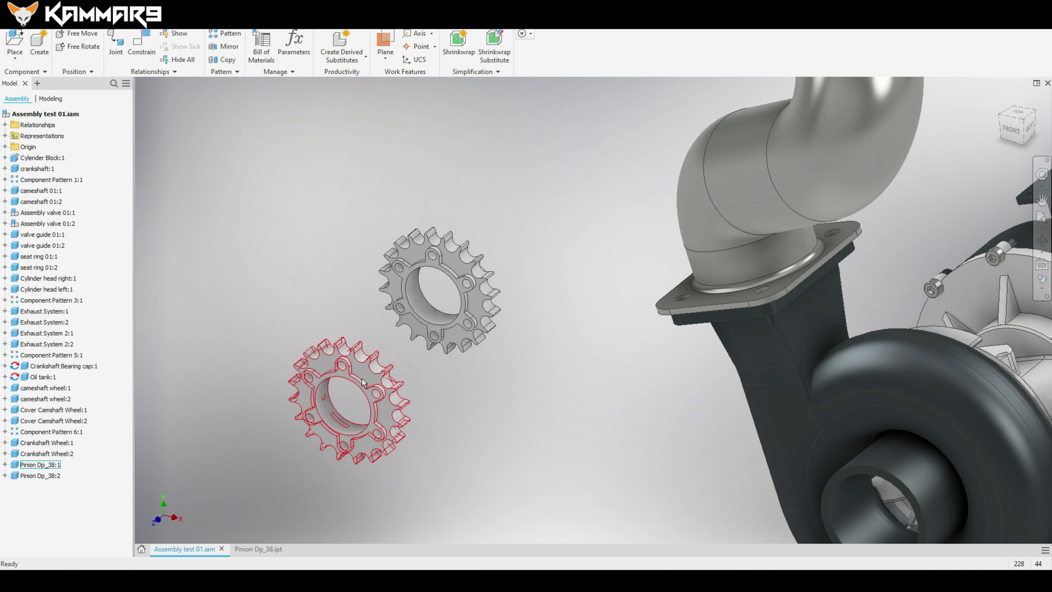
click(137, 46)
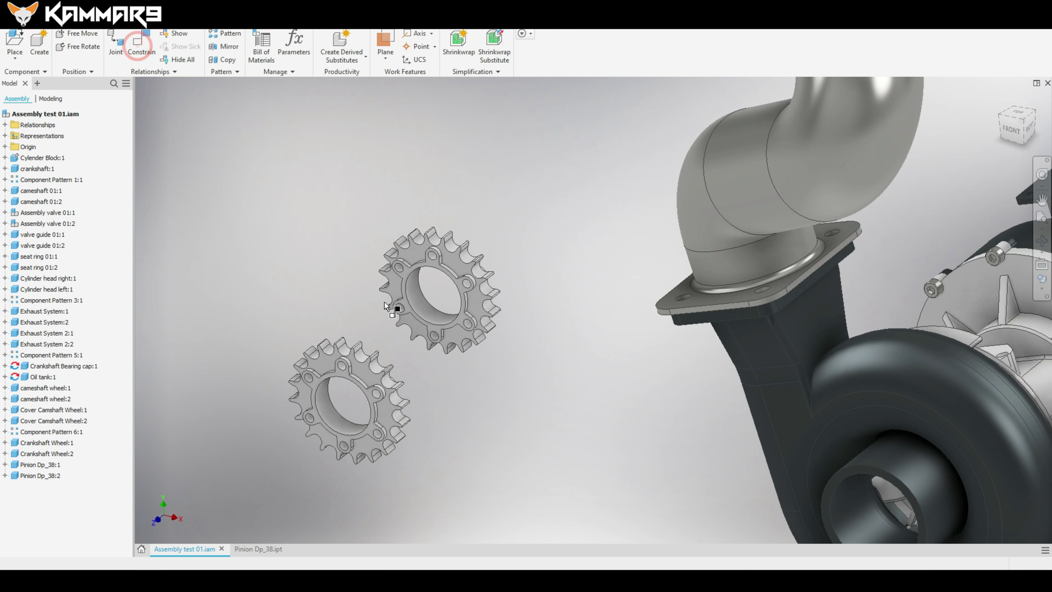
click(398, 308)
scroll(408, 317, down, 5)
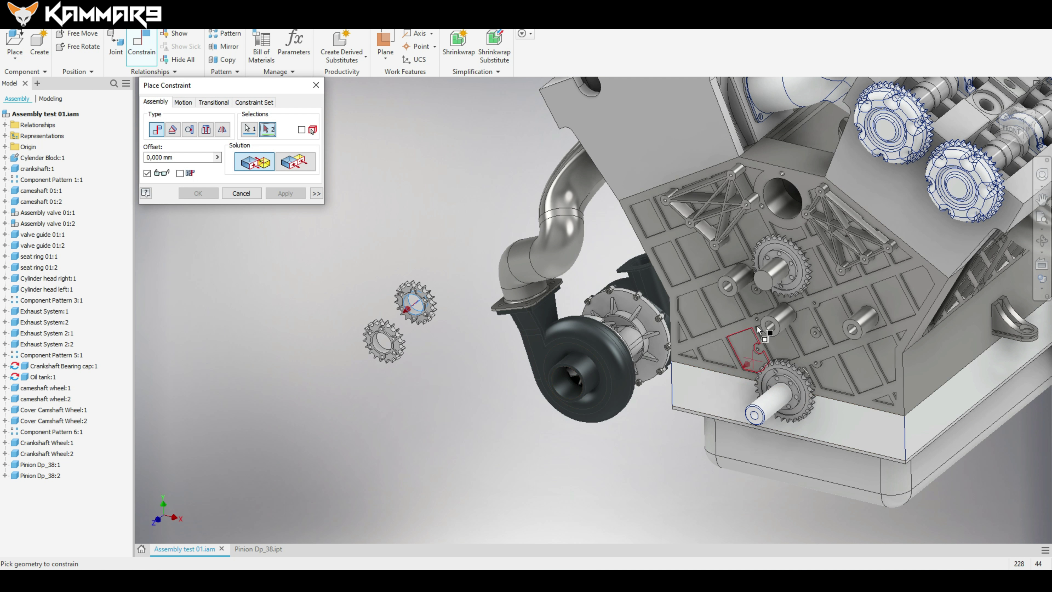
scroll(777, 272, up, 4)
click(779, 266)
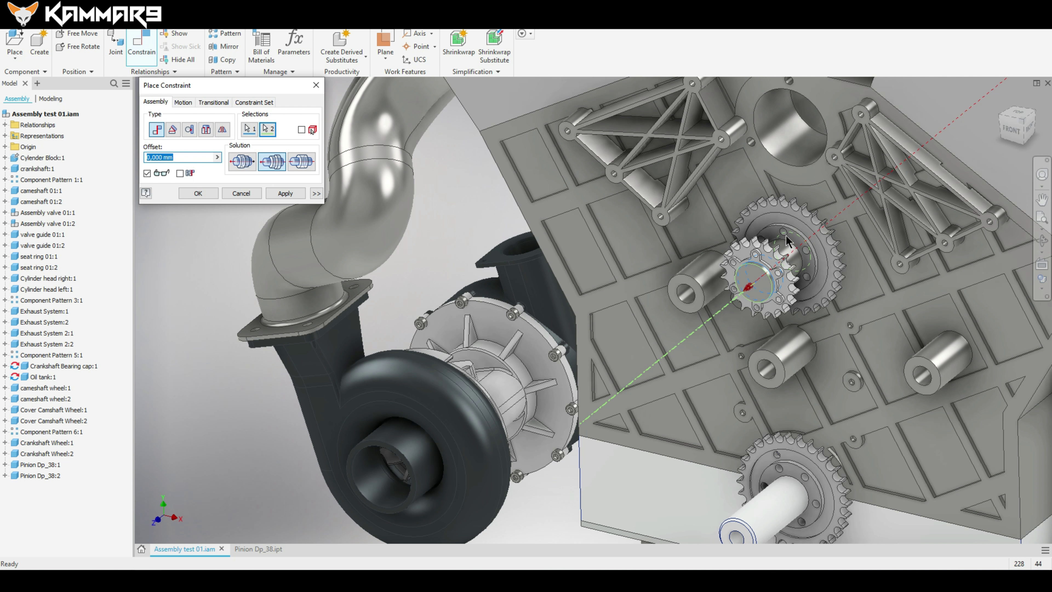
scroll(786, 235, up, 5)
click(302, 193)
click(290, 194)
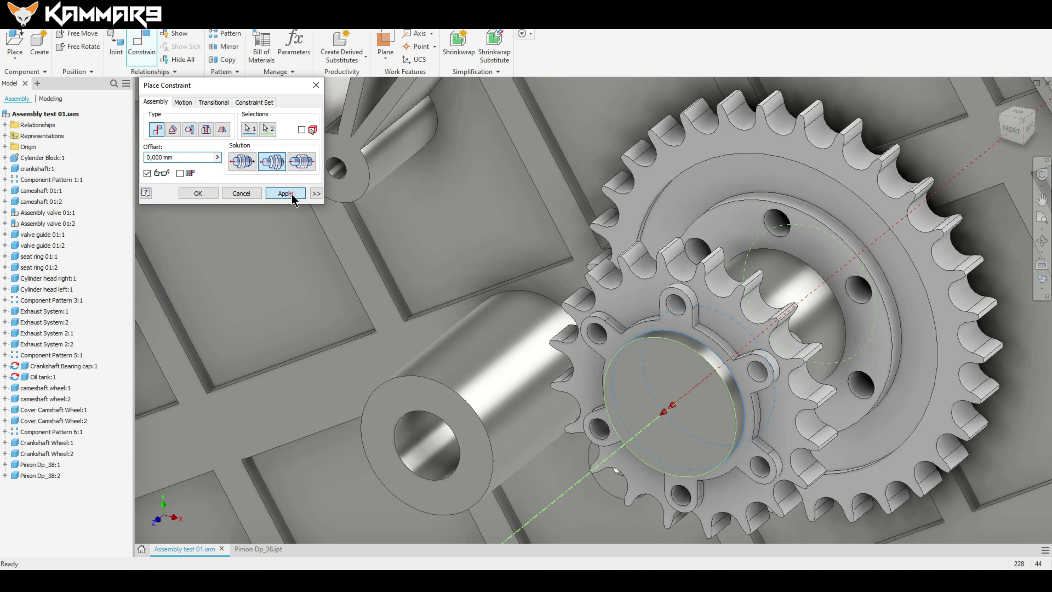
- Mate the axis of the pinion's upper bolt hole to the matching hole in the second Crankshaft Wheel, with 0 mm offset
click(674, 303)
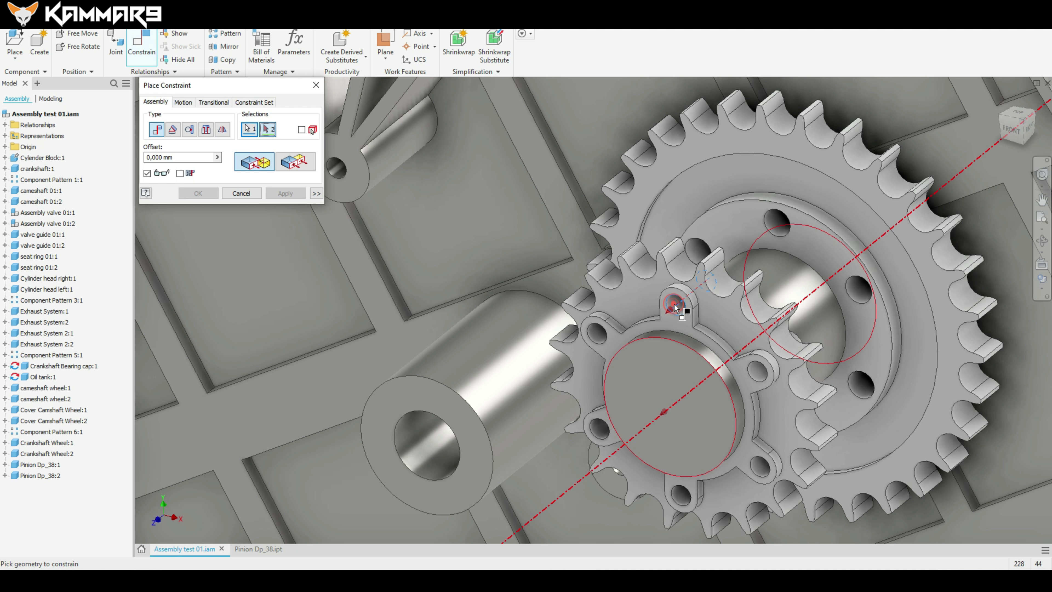
click(775, 225)
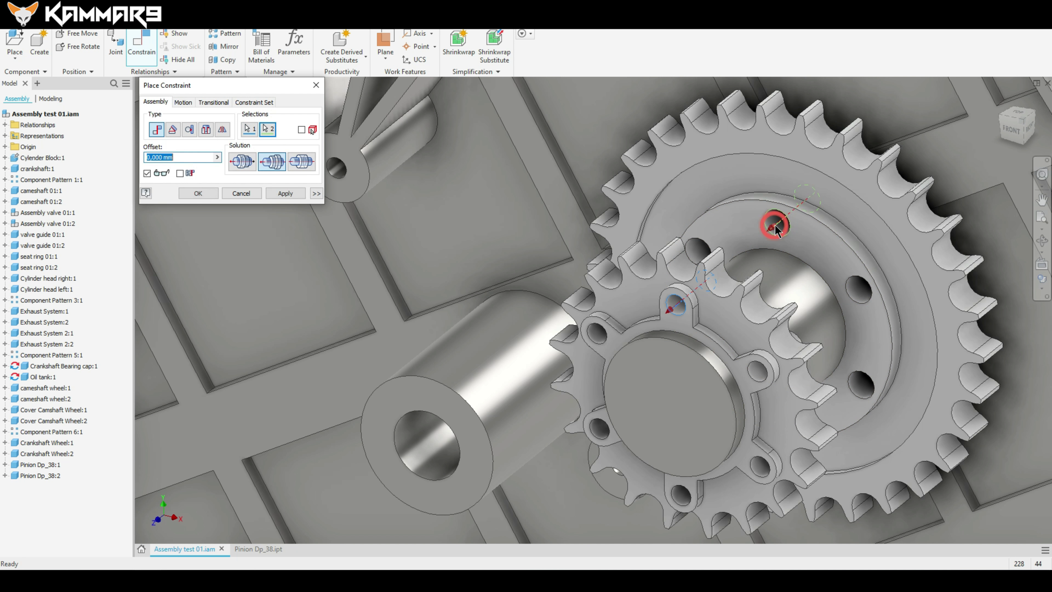
click(290, 194)
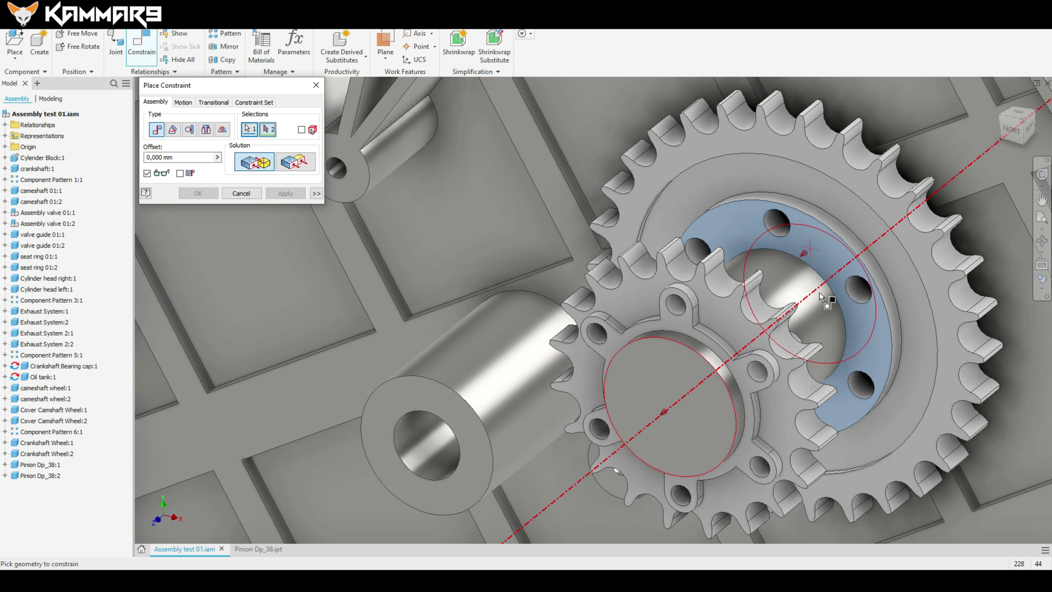
- Mate the pinion's back face to the second Crankshaft Wheel's inner front face around the bolt holes, with 0 mm offset
scroll(819, 293, down, 3)
shift+middle_drag(819, 365, 691, 383)
scroll(459, 431, up, 6)
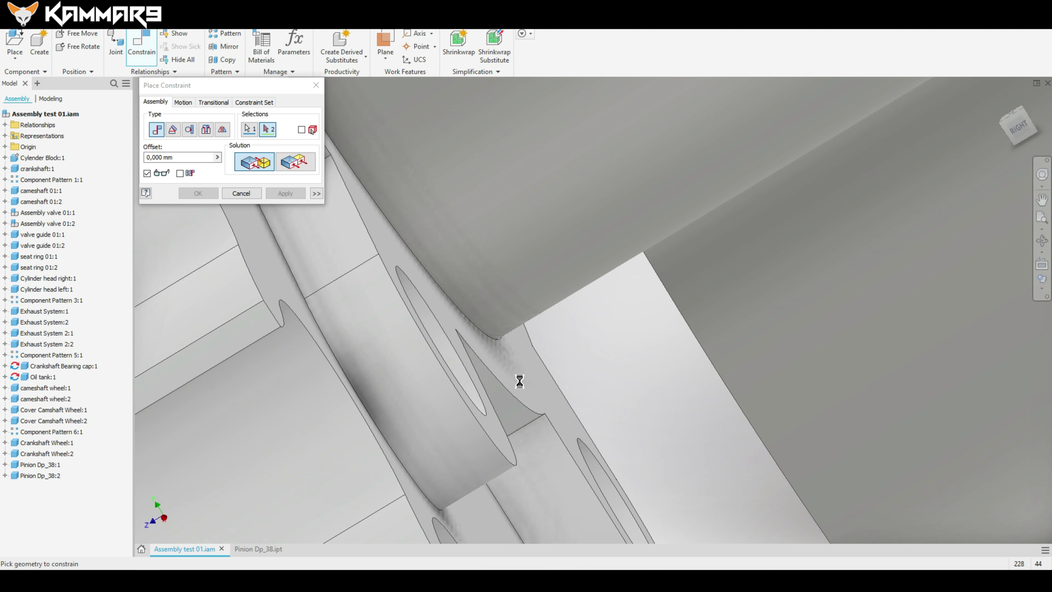
scroll(477, 398, down, 3)
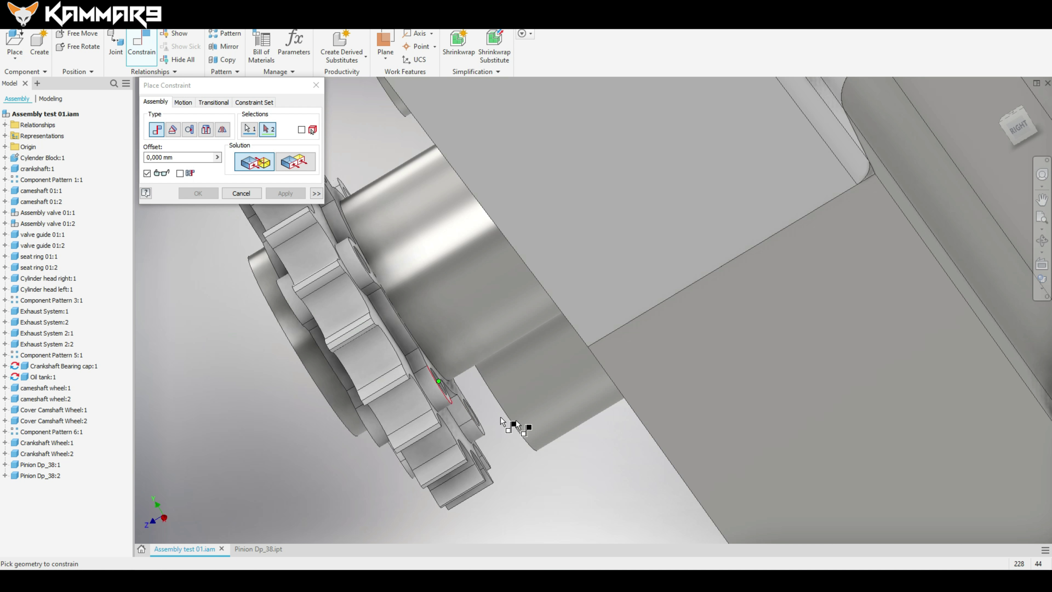
scroll(463, 418, up, 3)
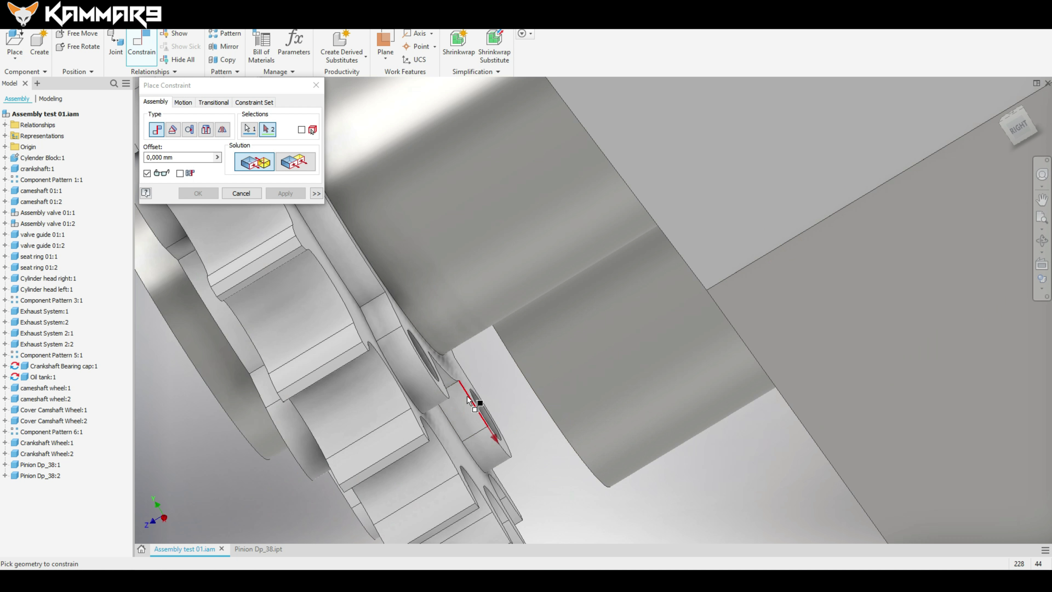
click(463, 375)
scroll(463, 374, down, 3)
scroll(599, 439, down, 5)
shift+middle_drag(621, 416, 642, 397)
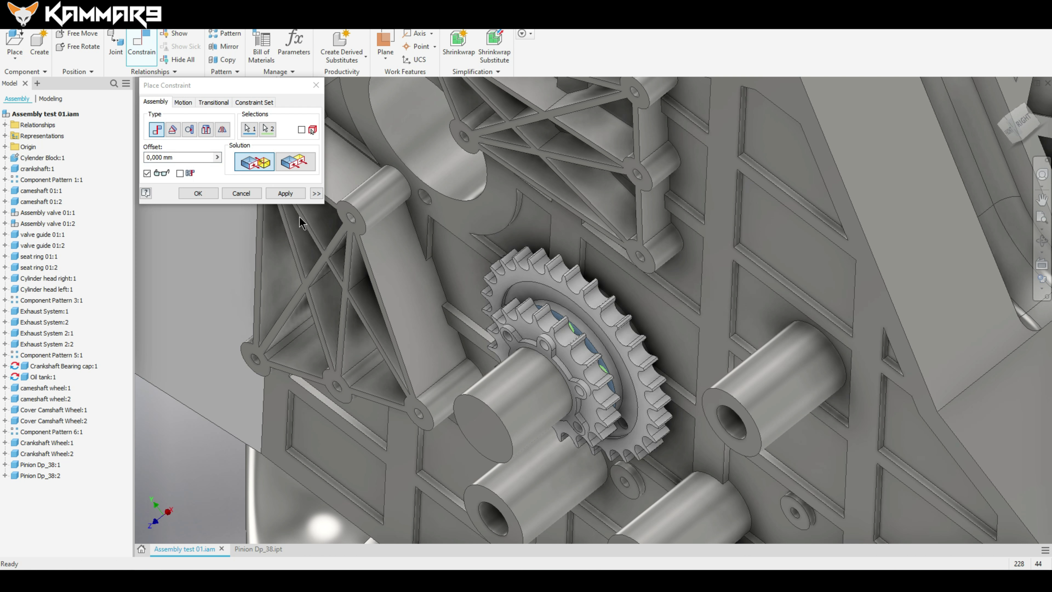
click(286, 193)
- Mate the bore axis of the remaining loose pinion to the same shaft stub, with 0 mm offset
scroll(841, 336, down, 10)
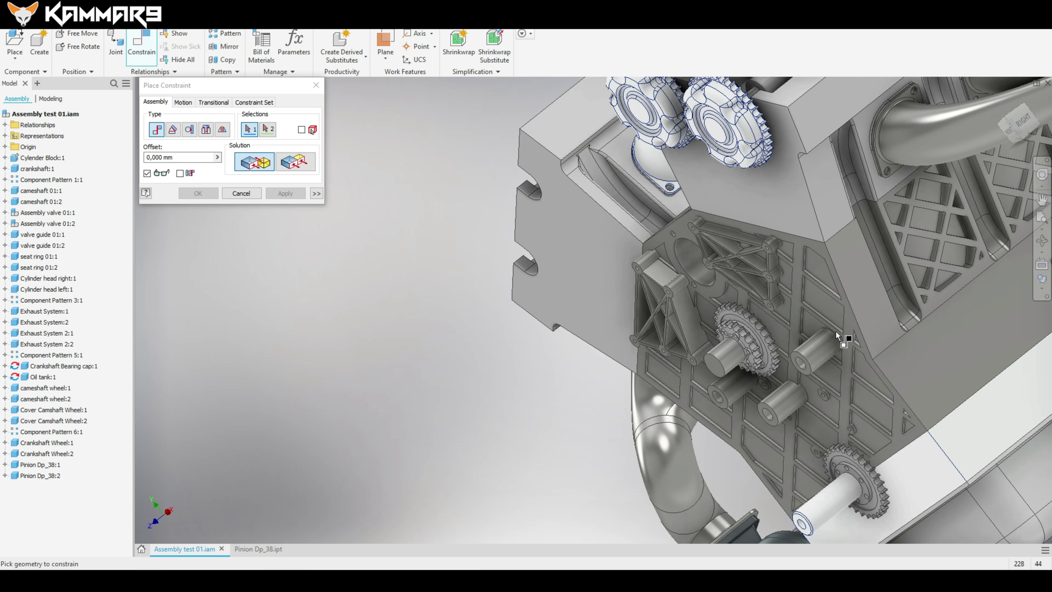
scroll(939, 410, up, 10)
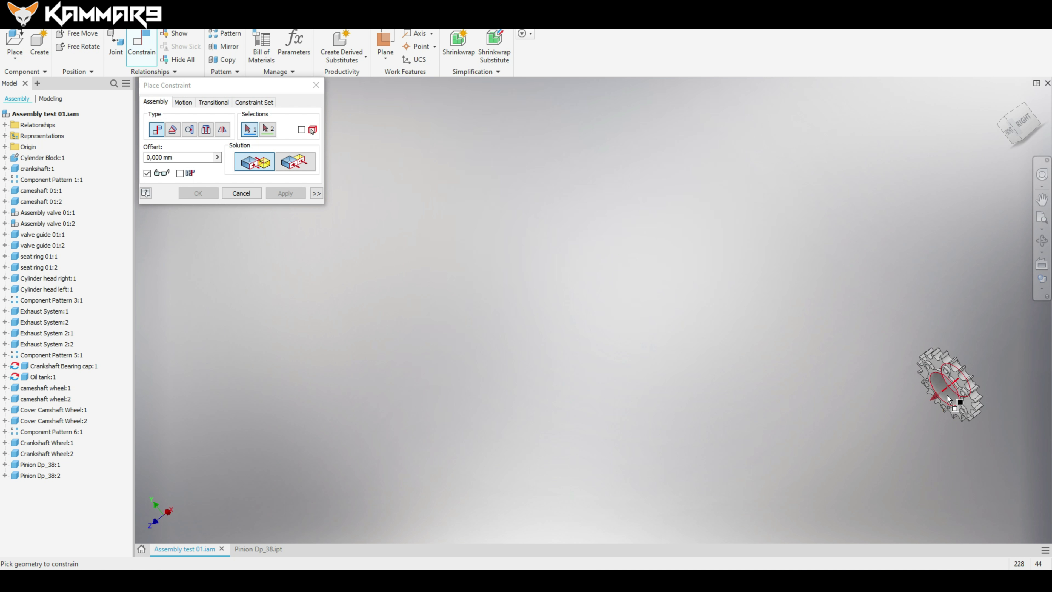
click(942, 383)
scroll(932, 398, down, 10)
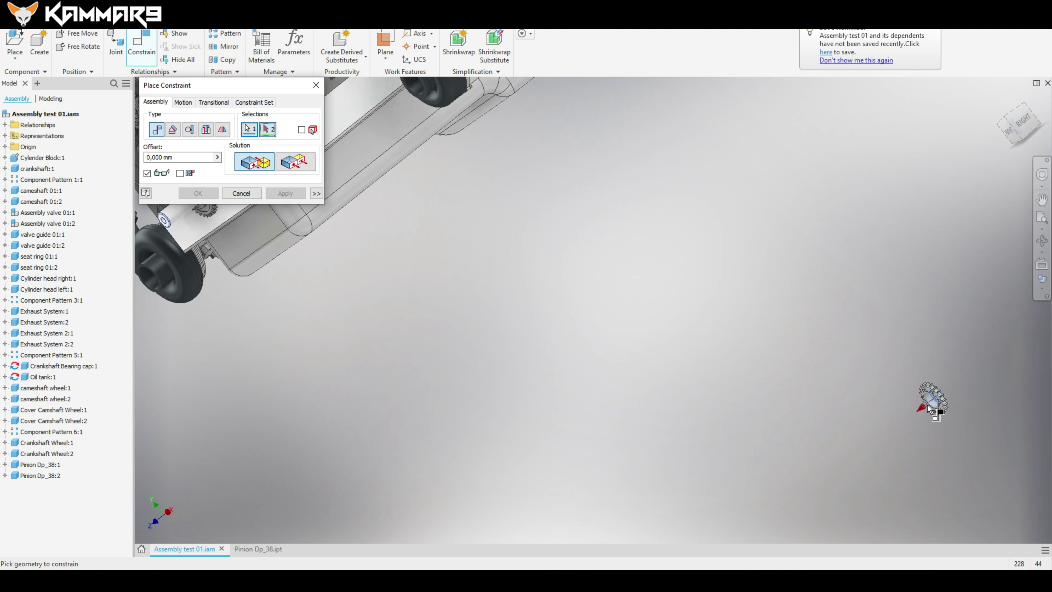
scroll(477, 273, up, 5)
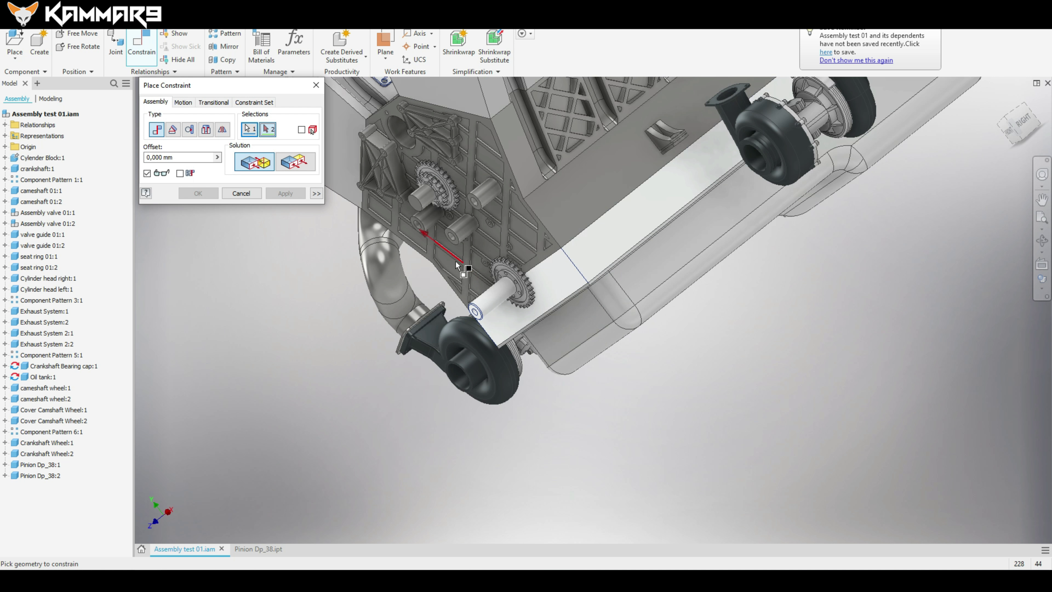
shift+middle_drag(544, 262, 670, 287)
scroll(481, 207, up, 5)
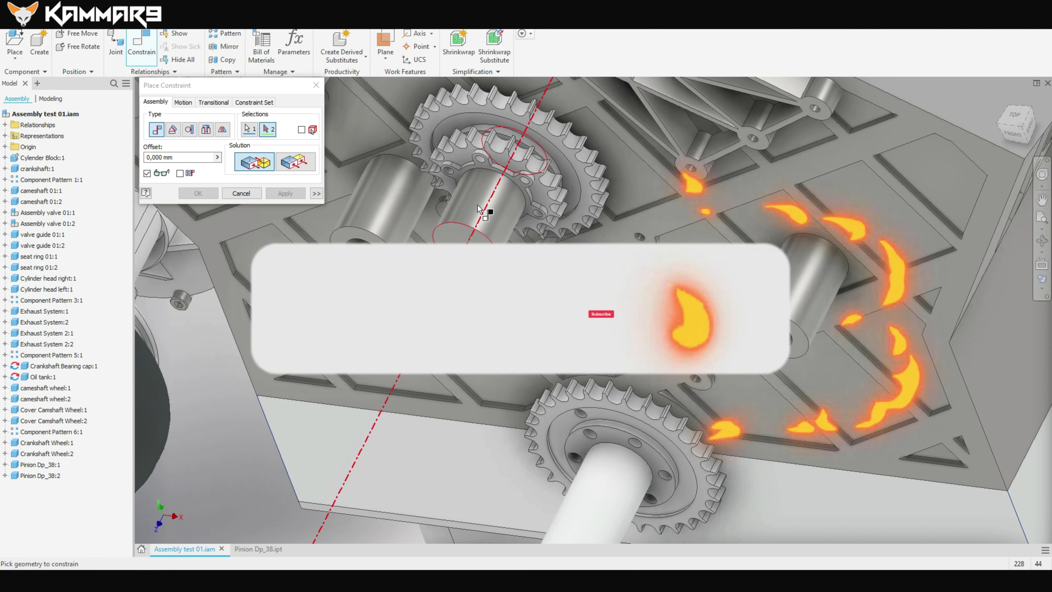
click(481, 207)
scroll(434, 197, up, 3)
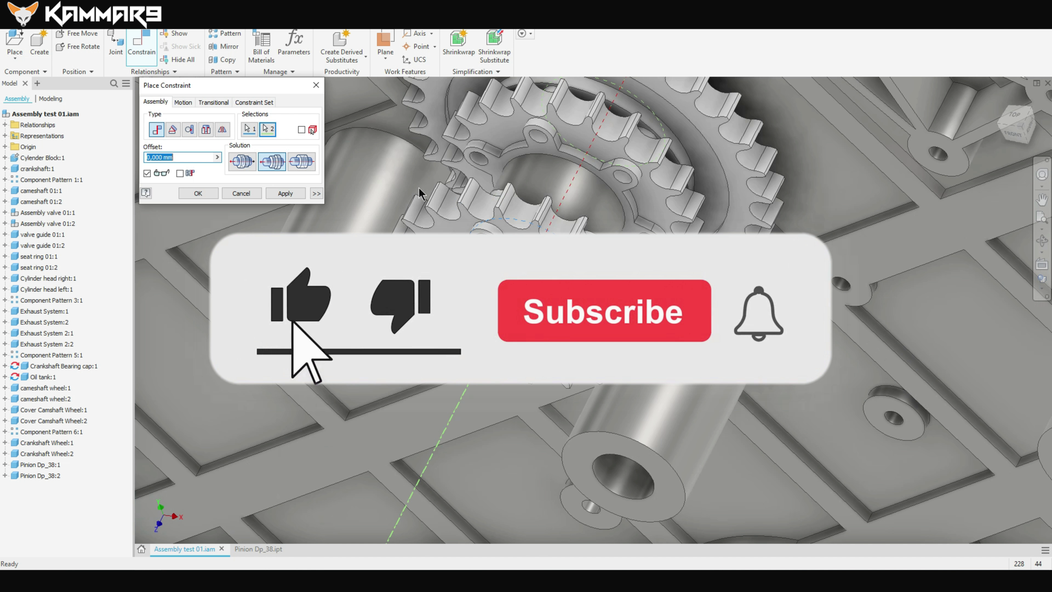
click(285, 194)
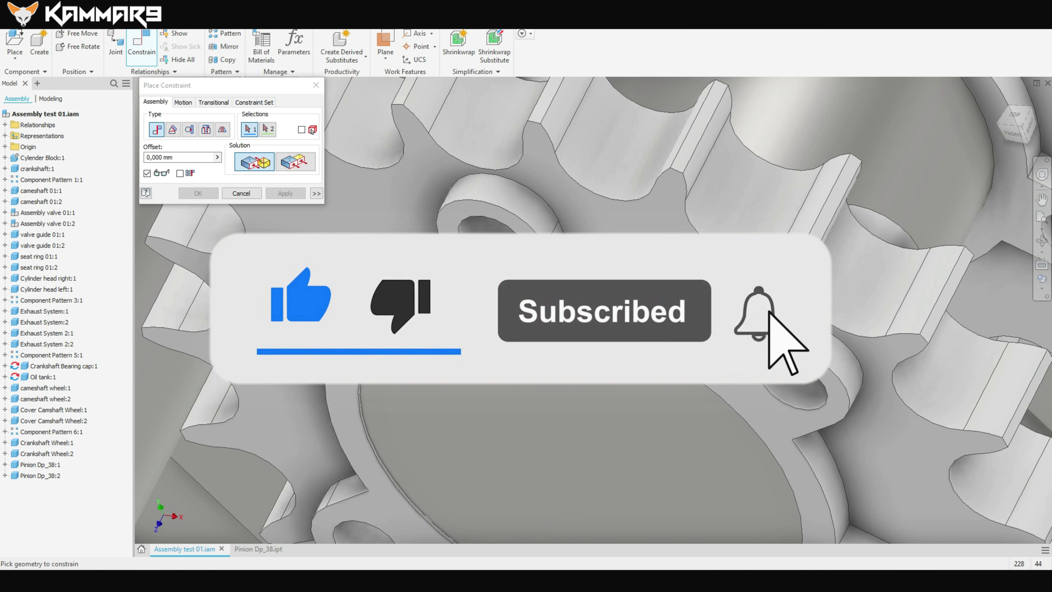
- Mate the axis of the outer pinion's upper bolt hole to the matching hole in the first mounted pinion, with 0 mm offset
click(489, 226)
scroll(579, 210, down, 4)
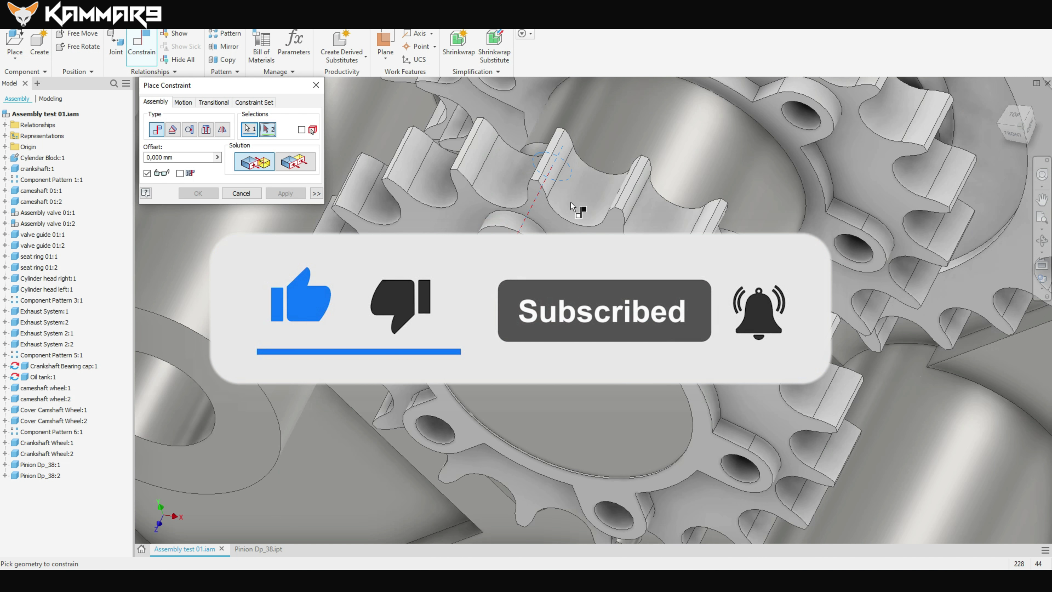
click(595, 117)
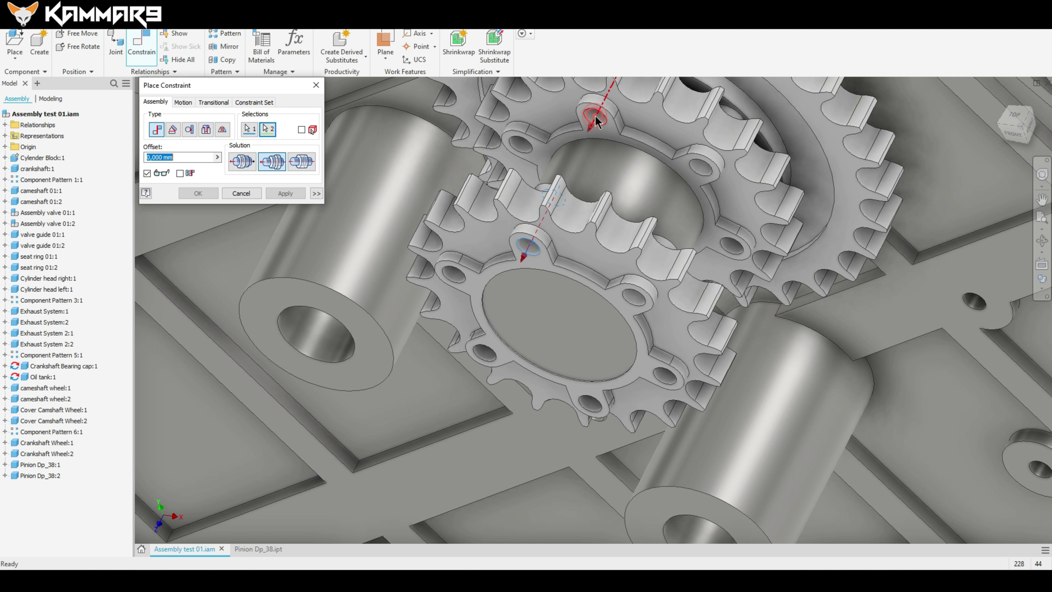
click(285, 193)
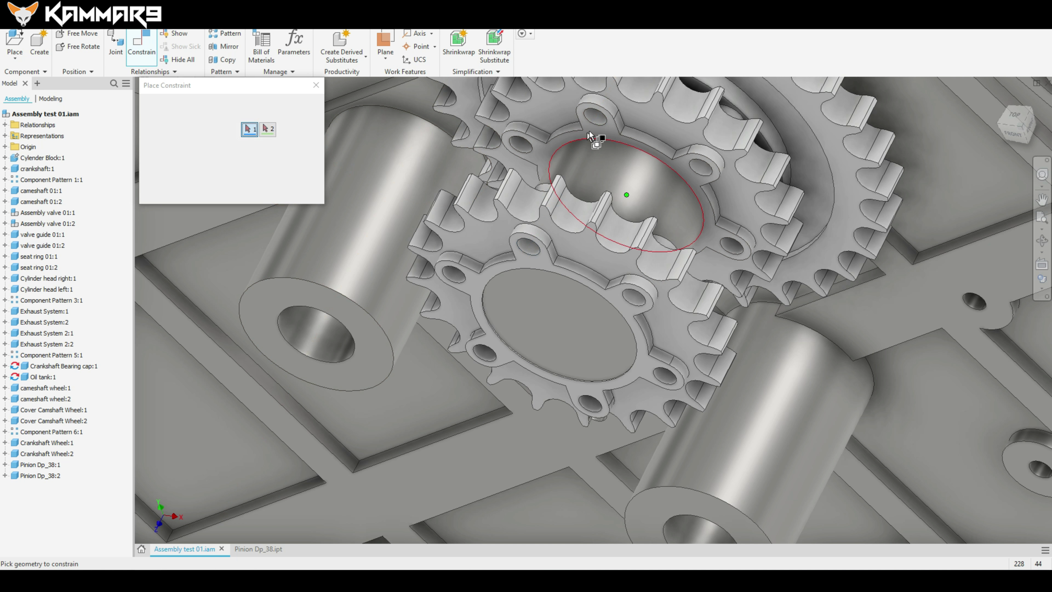
- Mate the outer pinion's back face to the first mounted pinion's front face around the bolt holes, with 0 mm offset
click(600, 141)
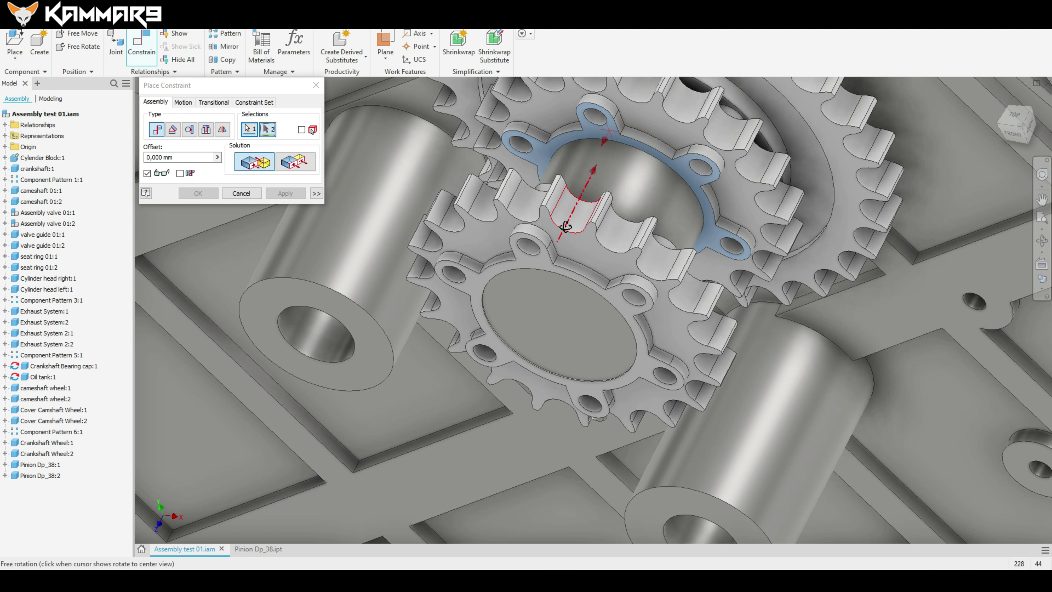
shift+middle_drag(592, 170, 485, 278)
scroll(536, 247, down, 10)
scroll(511, 279, up, 10)
scroll(511, 279, down, 5)
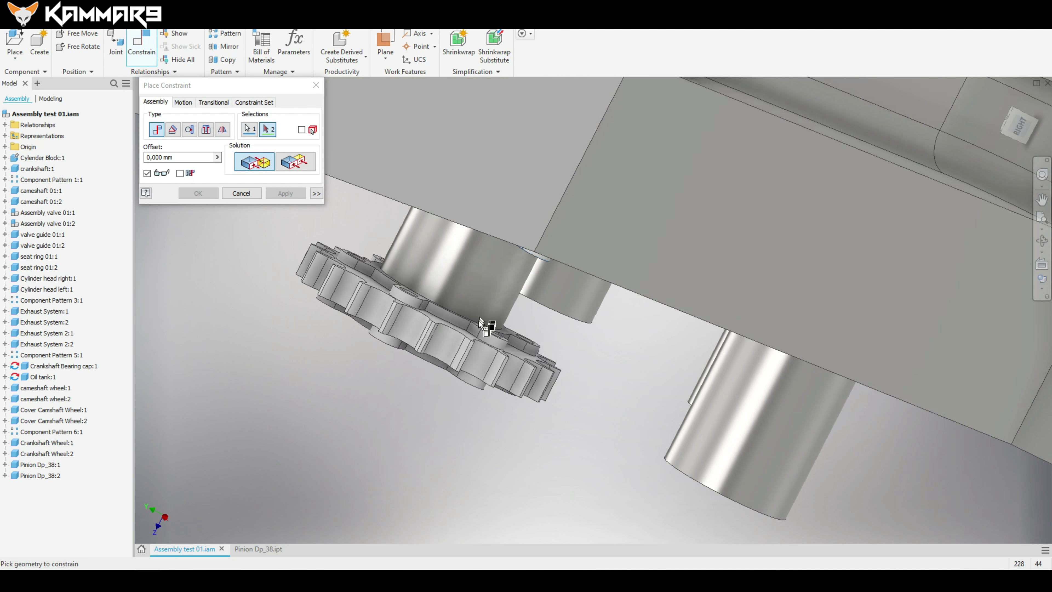
scroll(482, 323, up, 5)
click(464, 312)
scroll(529, 336, down, 4)
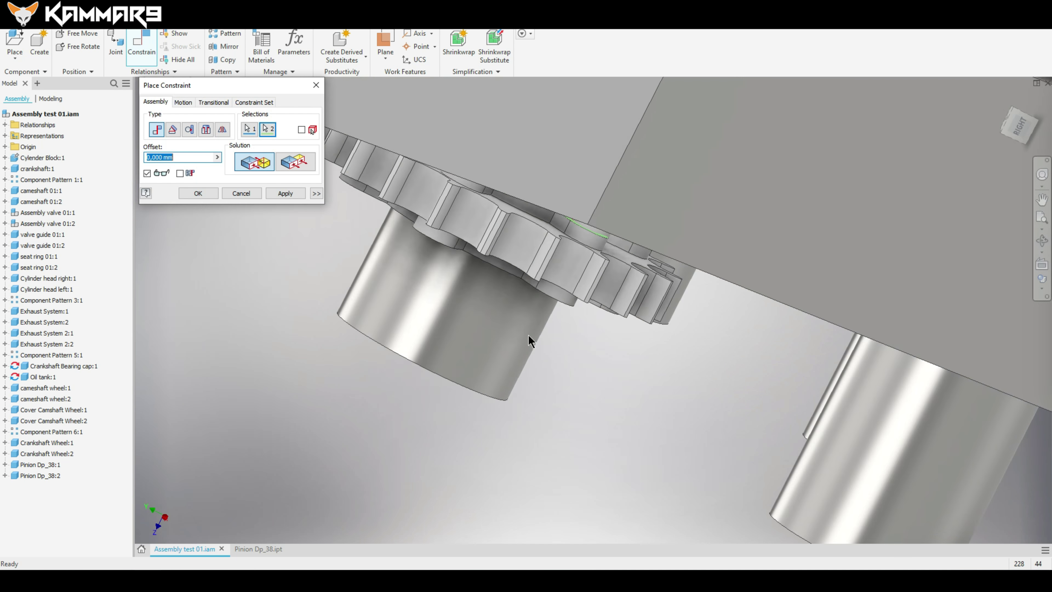
scroll(530, 341, down, 5)
shift+middle_drag(530, 244, 663, 207)
scroll(816, 143, up, 5)
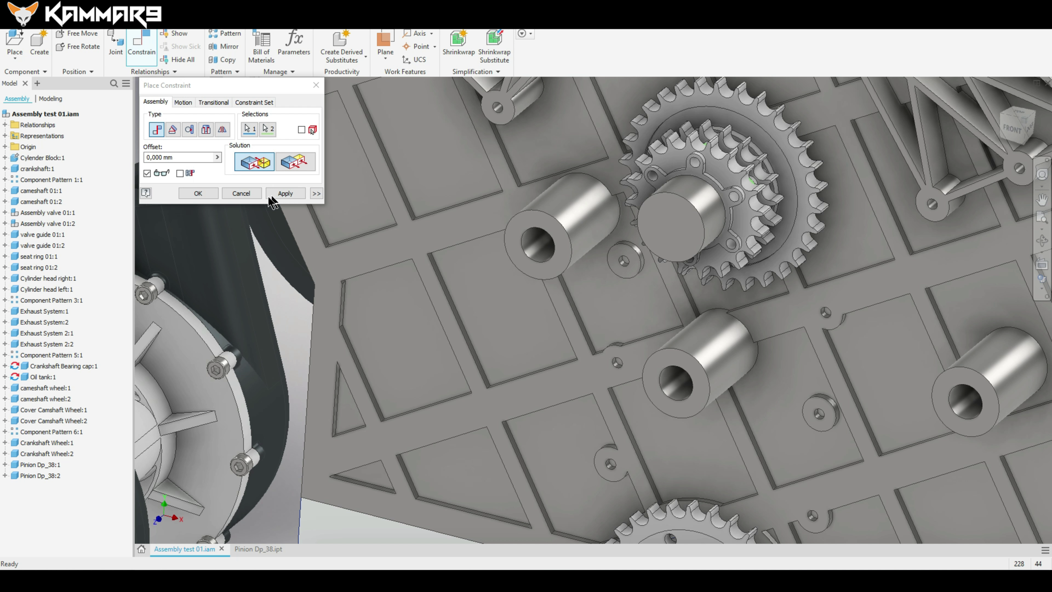
click(287, 194)
click(250, 195)
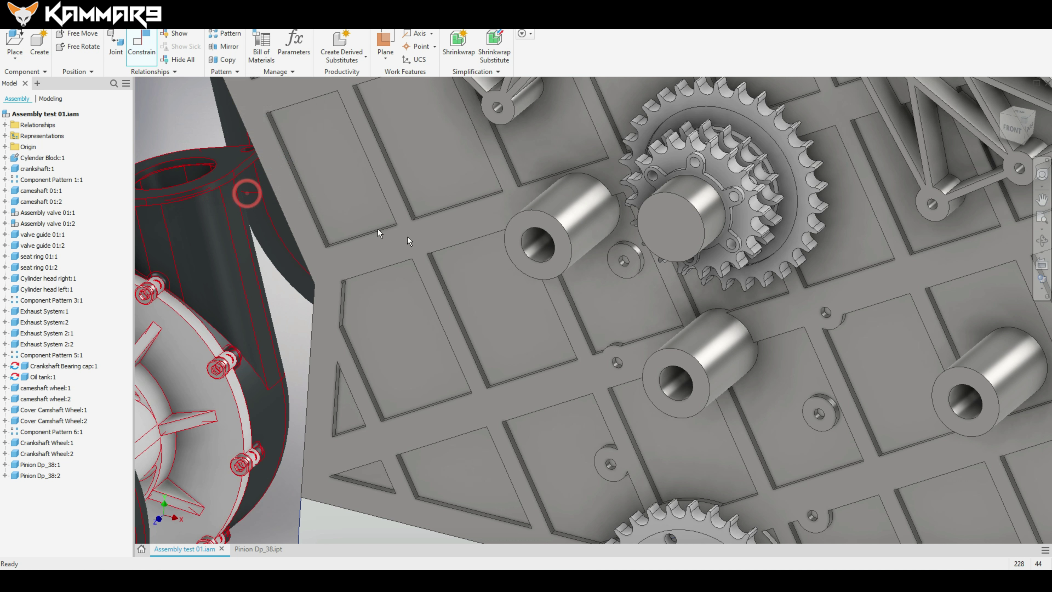
scroll(575, 286, down, 5)
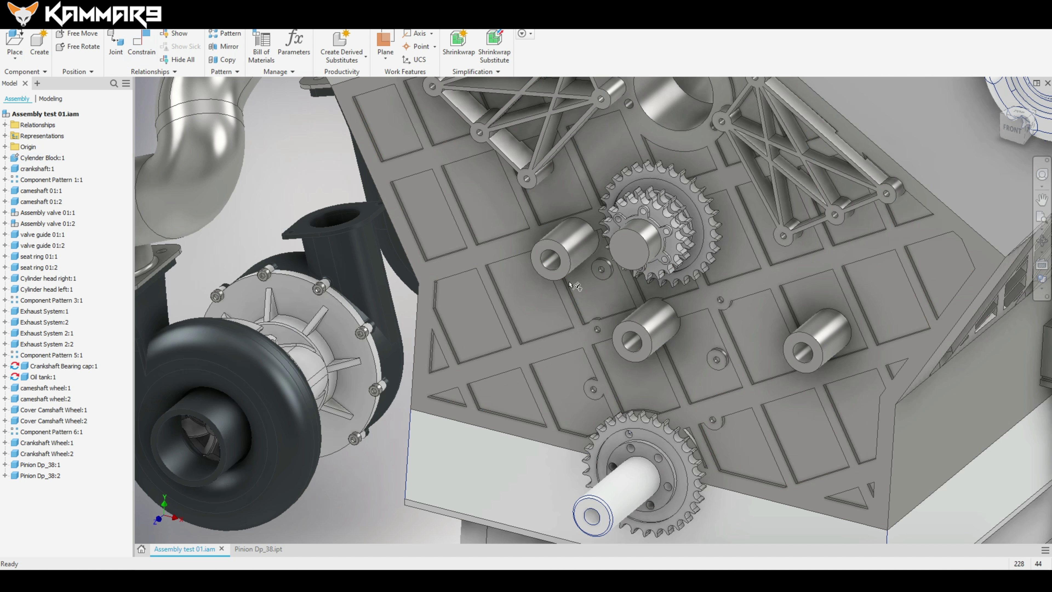
shift+middle_drag(648, 299, 535, 397)
click(434, 443)
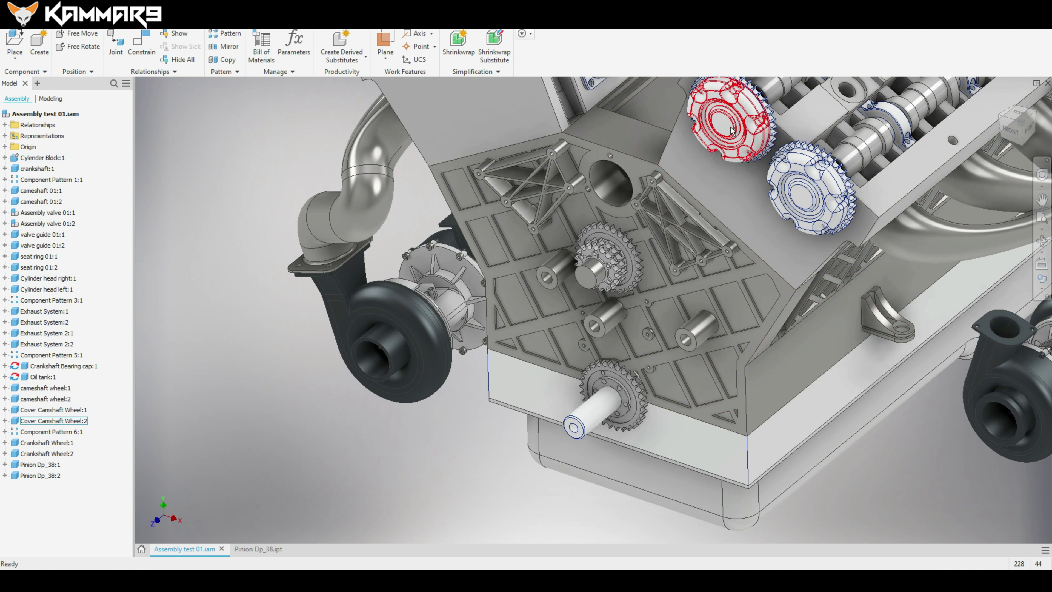
click(617, 309)
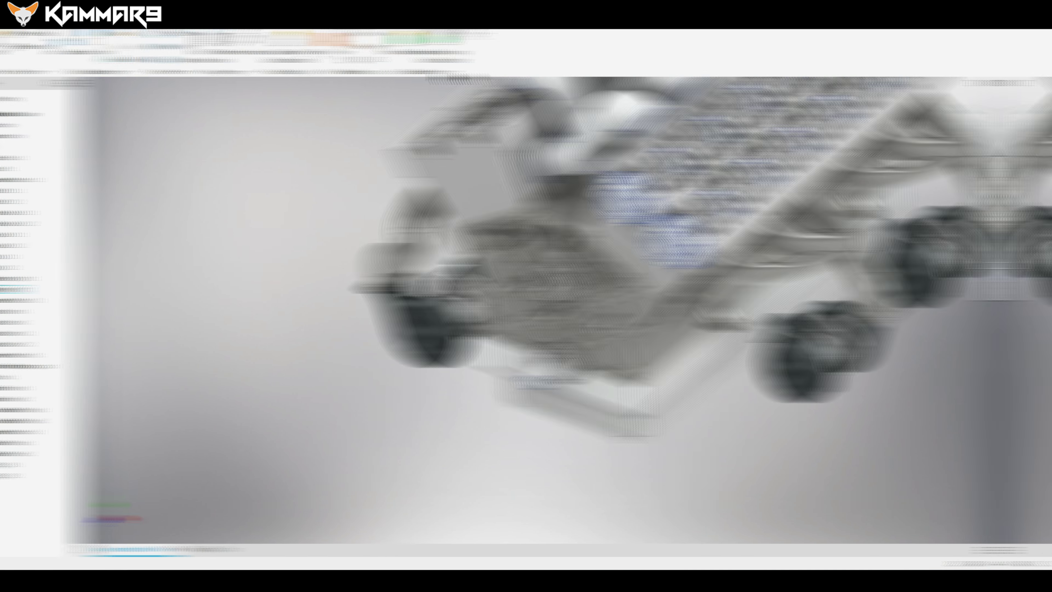